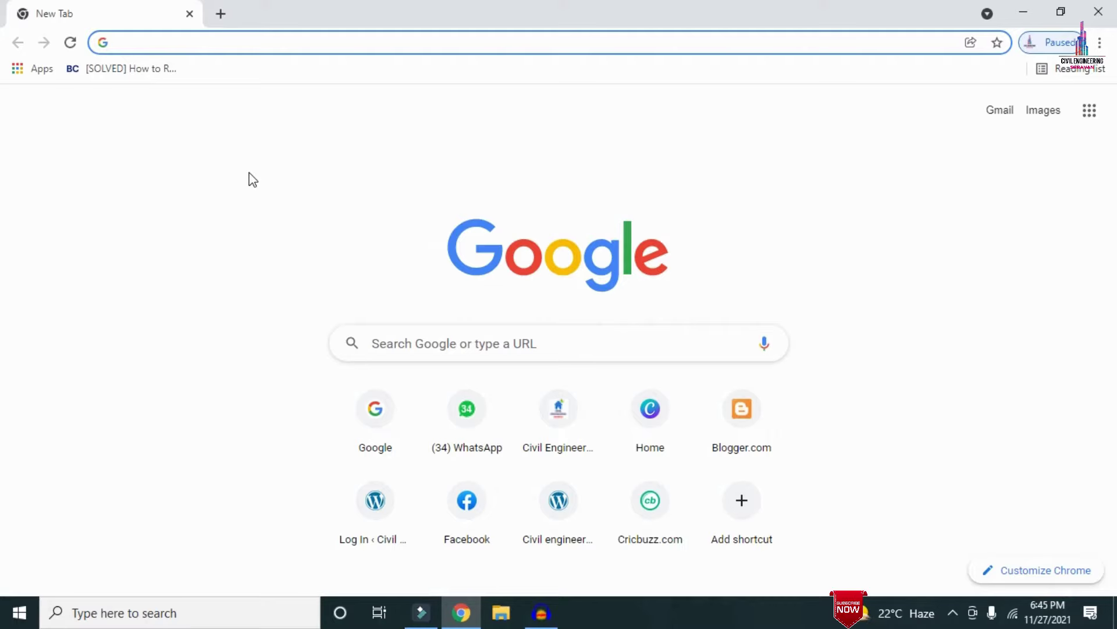
{"action": "type", "text": "http://civilbasics123.com/"}
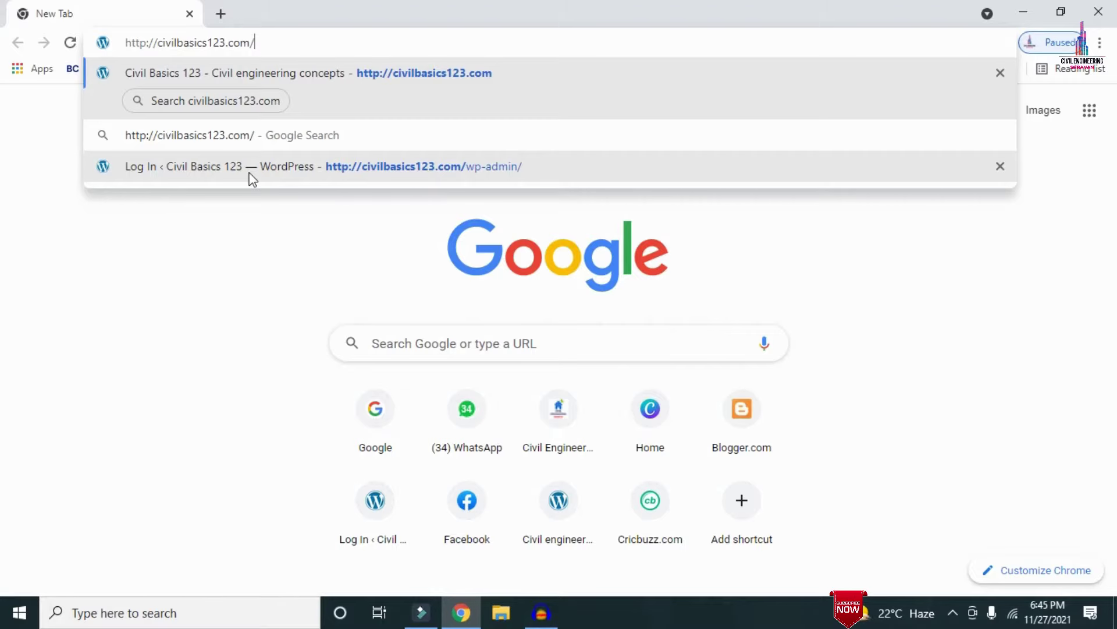
{"action": "key", "text": "Return"}
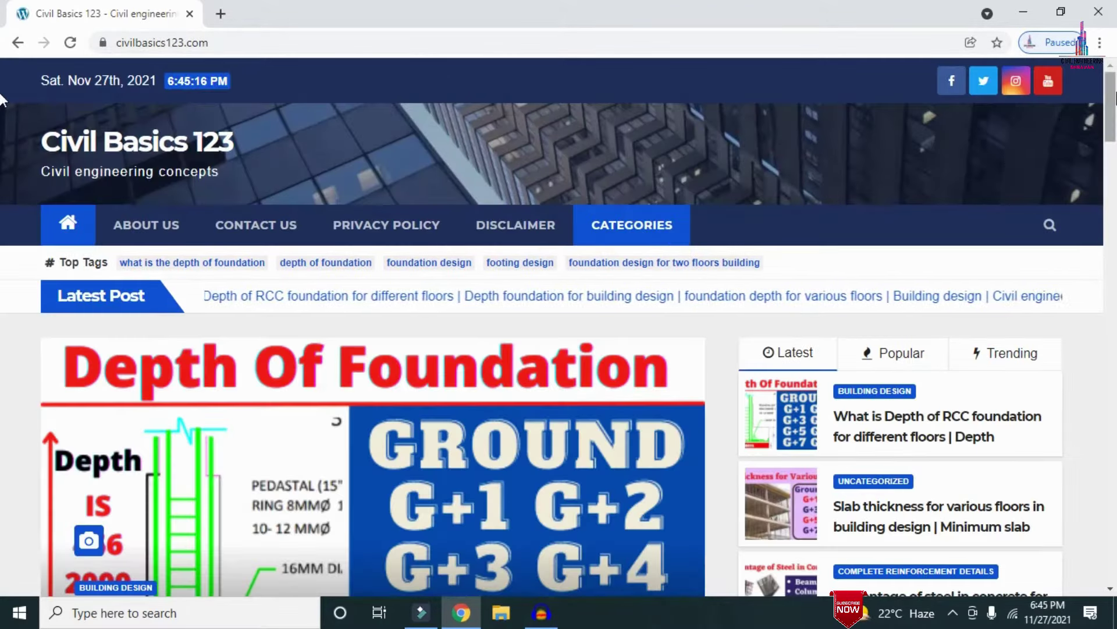
{"action": "scroll", "coordinate": [2, 99], "scroll_direction": "down", "scroll_amount": 7}
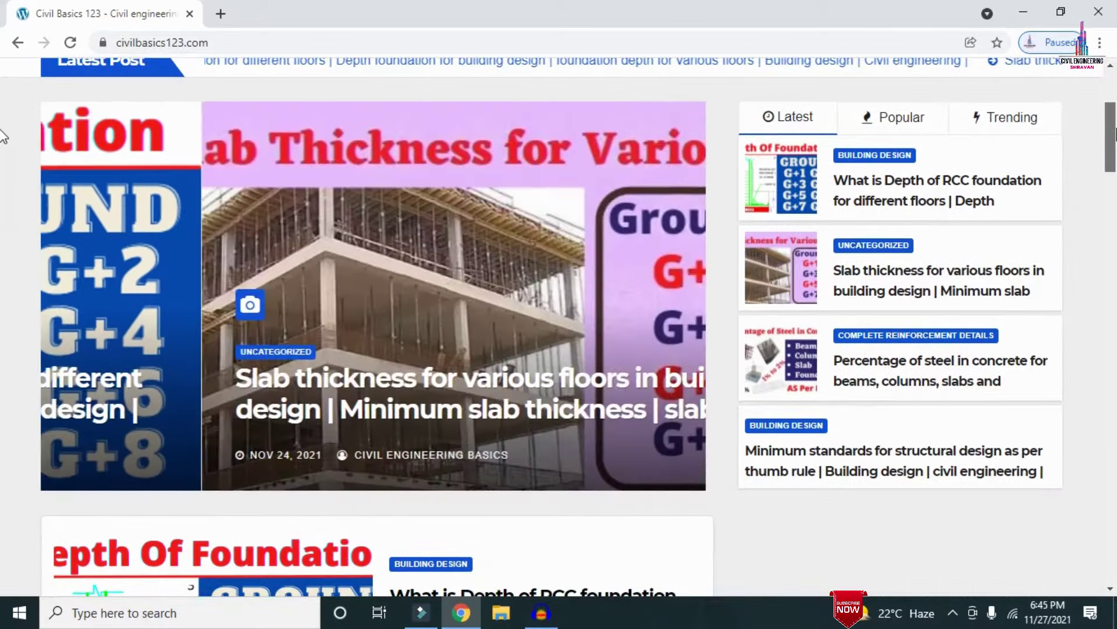
{"action": "scroll", "coordinate": [1, 155], "scroll_direction": "down", "scroll_amount": 4}
{"action": "scroll", "coordinate": [3, 155], "scroll_direction": "up", "scroll_amount": 11}
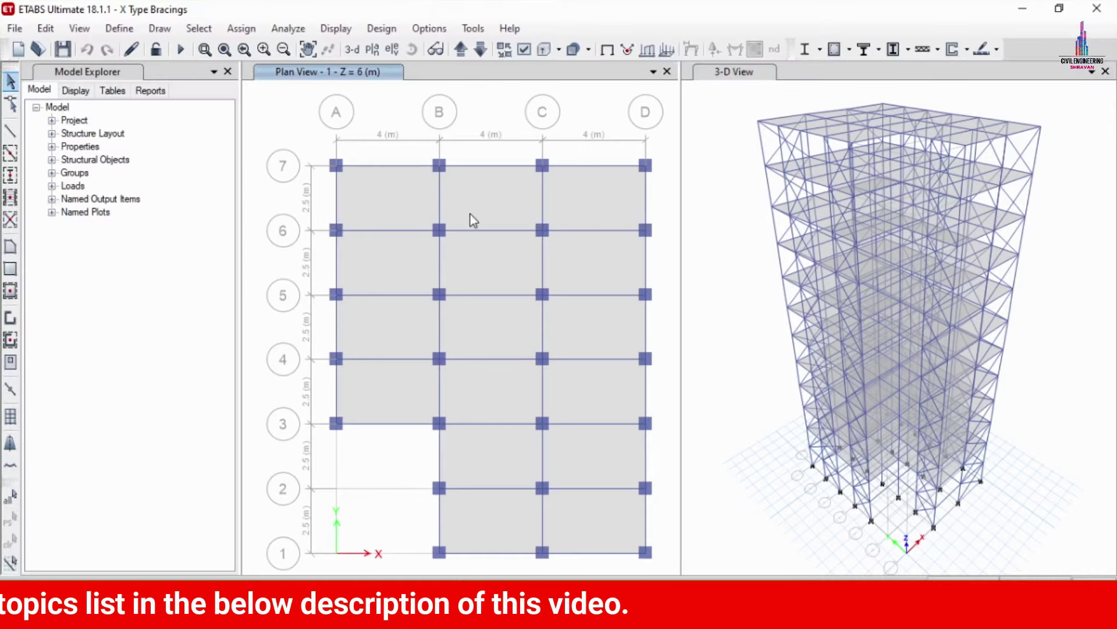
In the ETABS X-bracing model, review the list of defined materials, including M30 and HYSD500.
{"action": "left_click", "coordinate": [685, 320]}
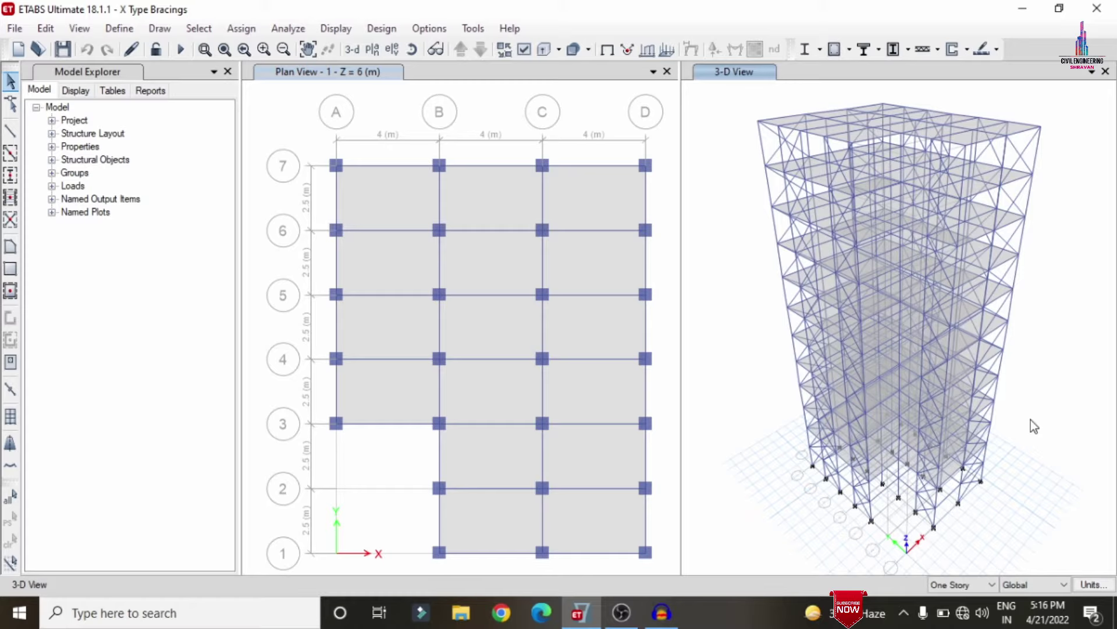
{"action": "left_click", "coordinate": [118, 28]}
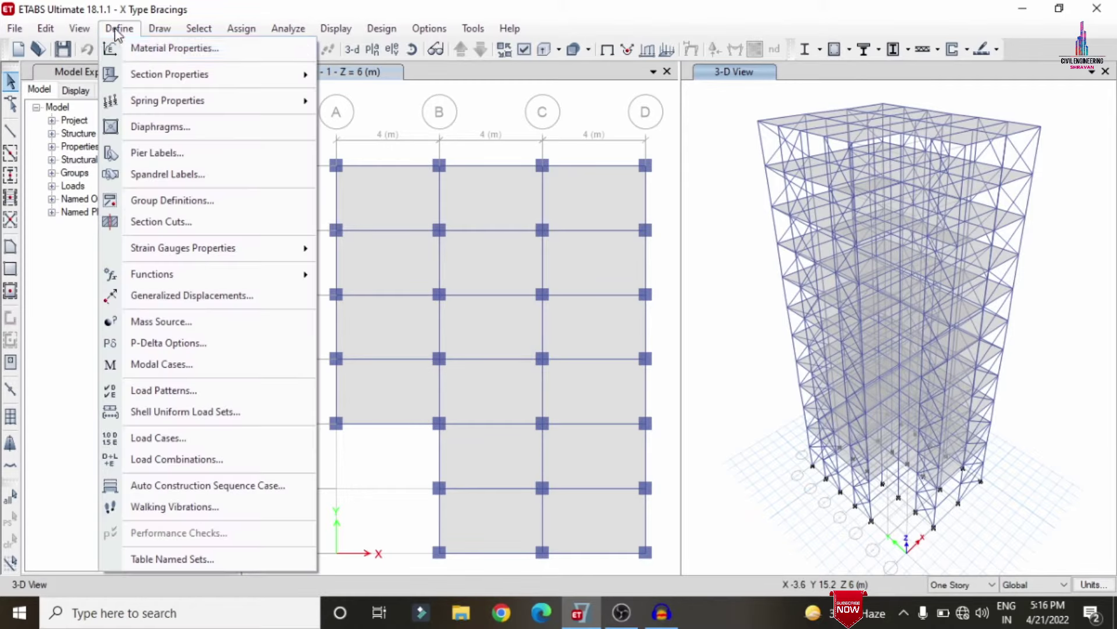
{"action": "left_click", "coordinate": [145, 50]}
{"action": "left_click", "coordinate": [415, 257]}
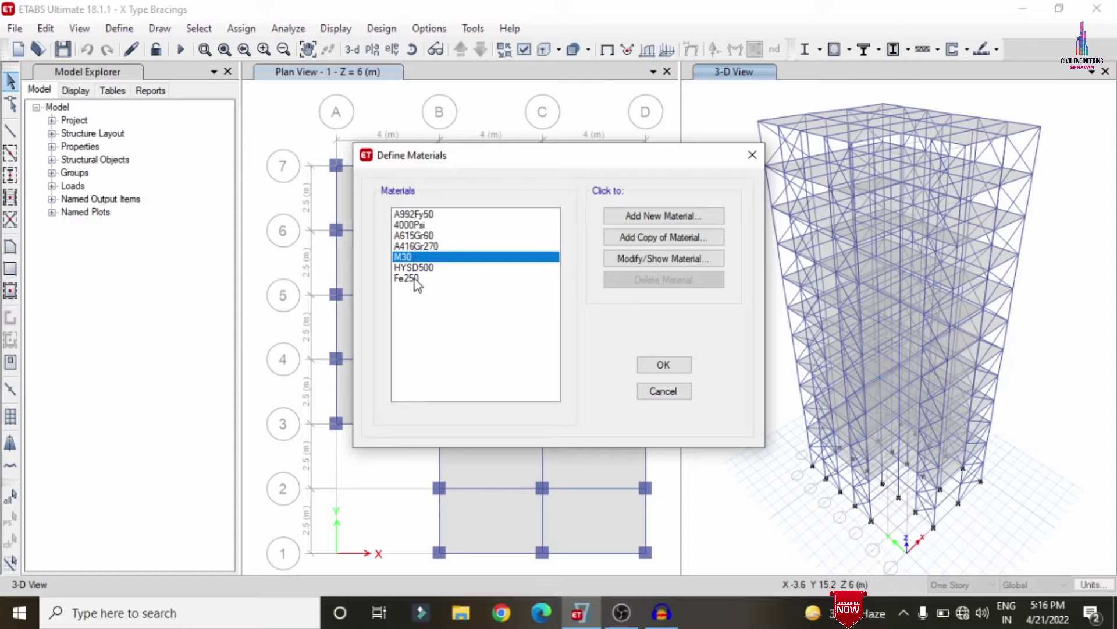
{"action": "left_click", "coordinate": [419, 269]}
{"action": "left_click", "coordinate": [655, 393]}
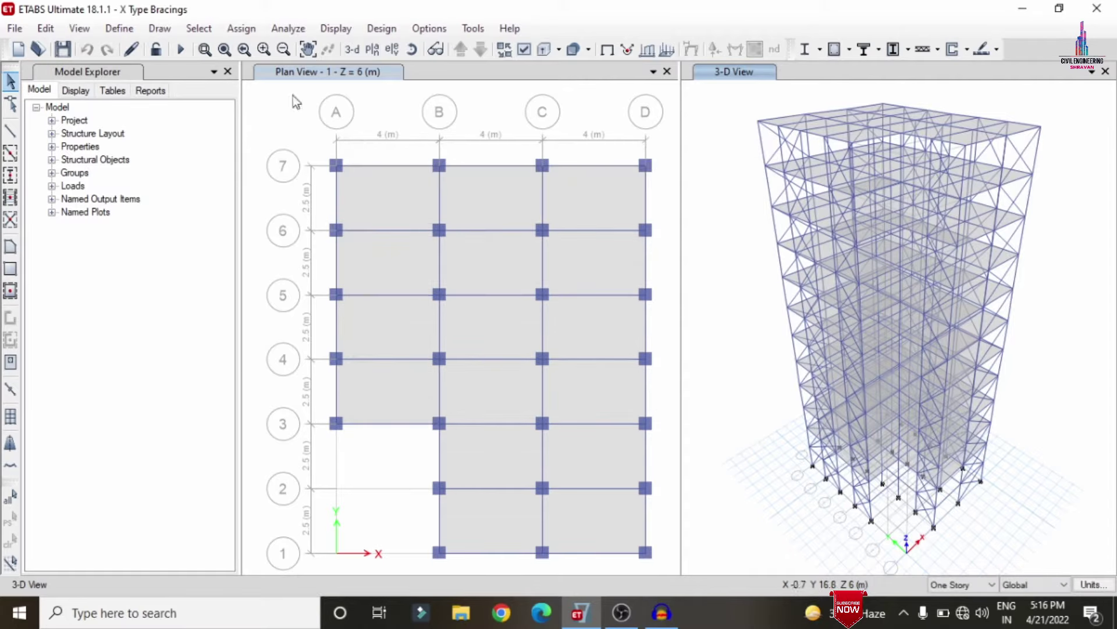
Review the defined frame sections, checking the C0.5X0.5 column and ISWB250 brace entries.
{"action": "left_click", "coordinate": [118, 28]}
{"action": "mouse_move", "coordinate": [172, 69]}
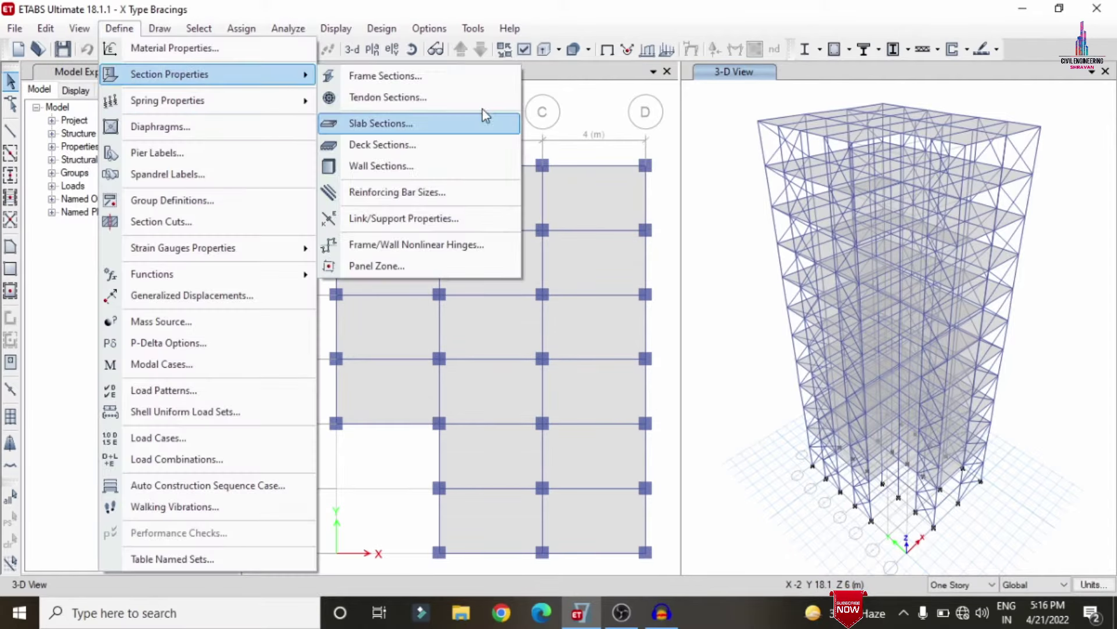
{"action": "left_click", "coordinate": [445, 87]}
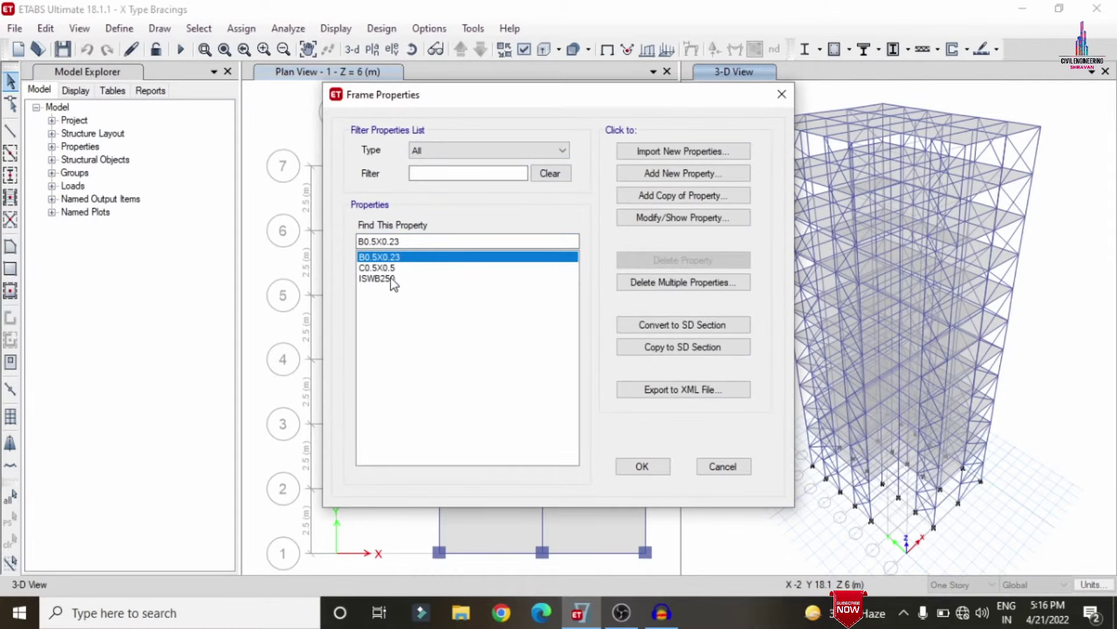
{"action": "left_click", "coordinate": [390, 268]}
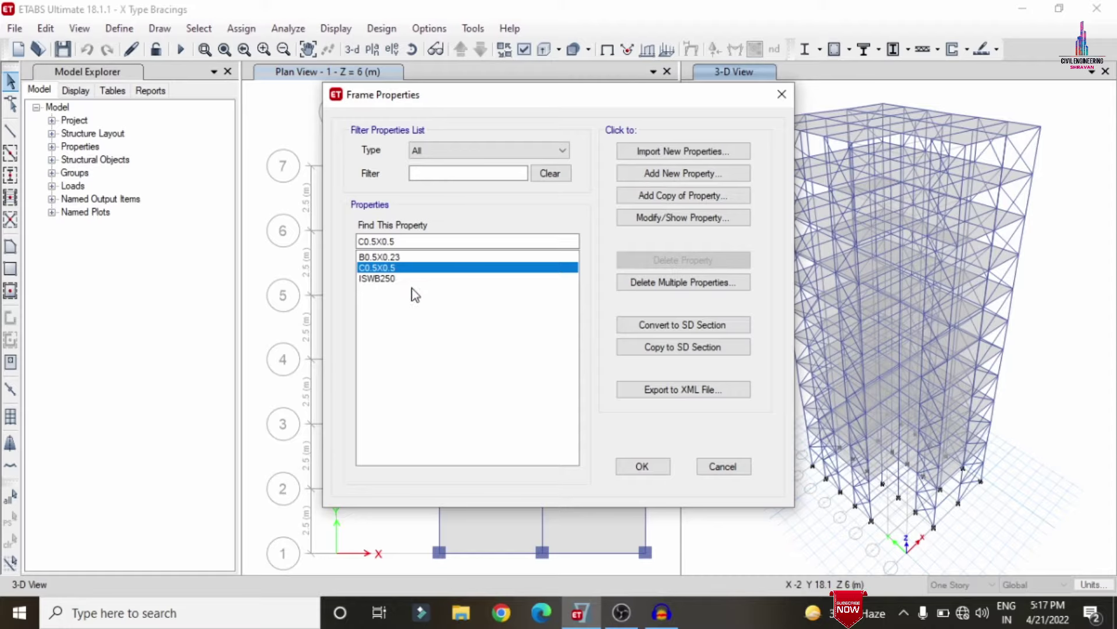
{"action": "left_click", "coordinate": [394, 279]}
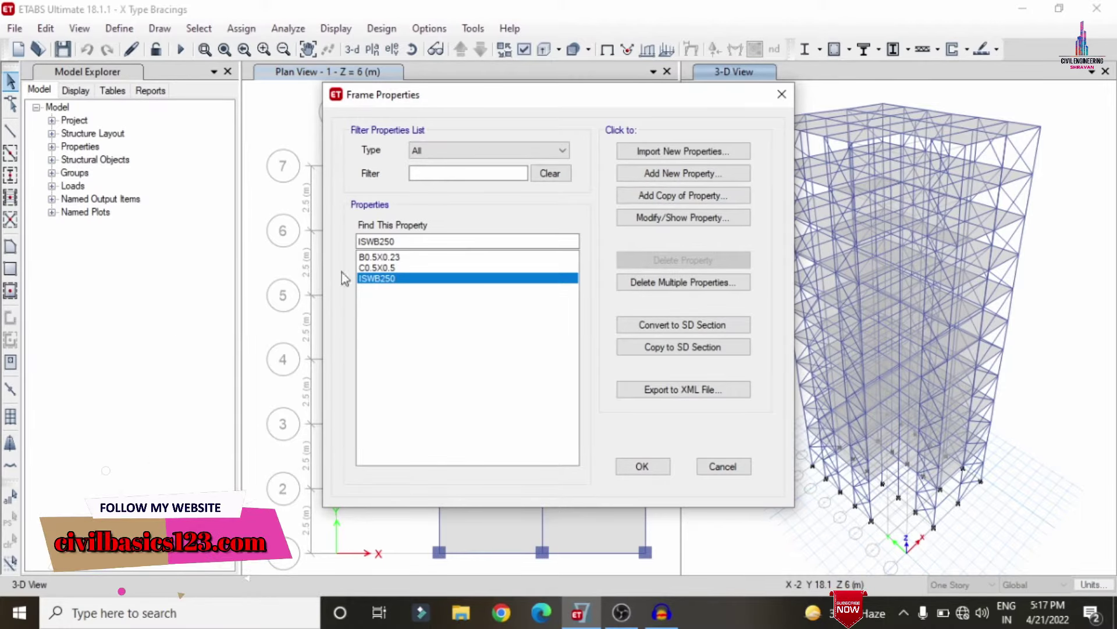
{"action": "left_click", "coordinate": [722, 466]}
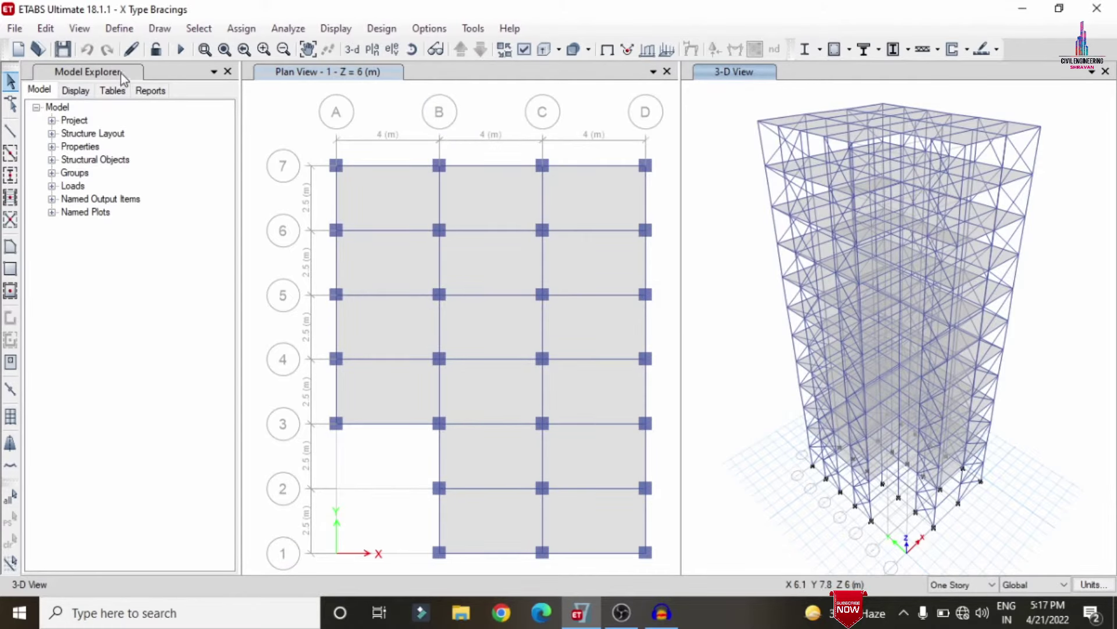
Review the slab section properties defined for the model.
{"action": "left_click", "coordinate": [129, 30]}
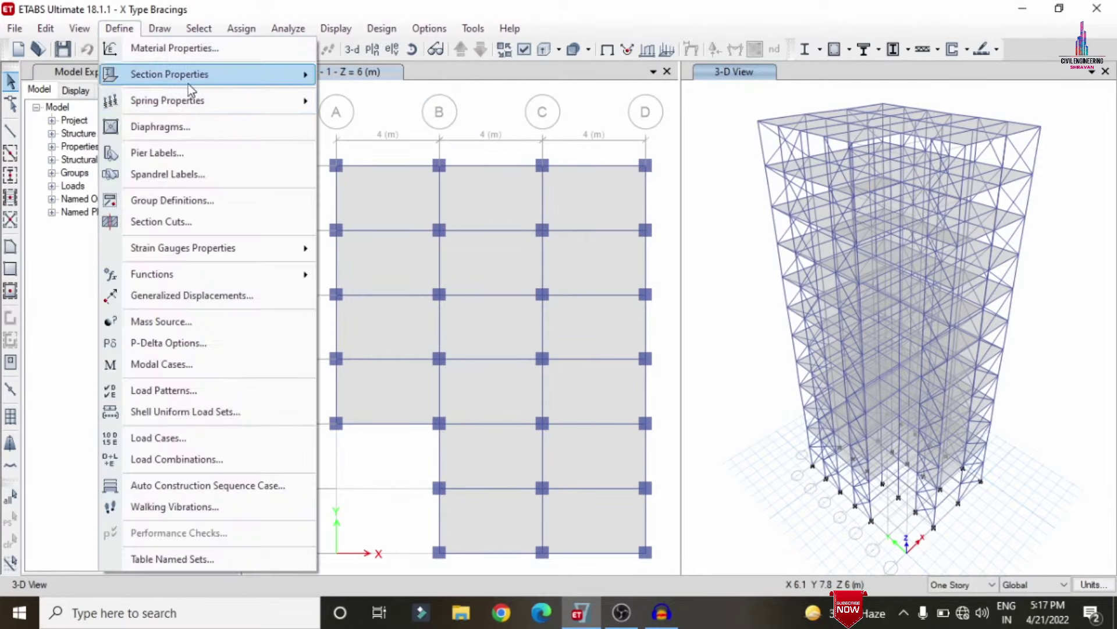
{"action": "mouse_move", "coordinate": [188, 82]}
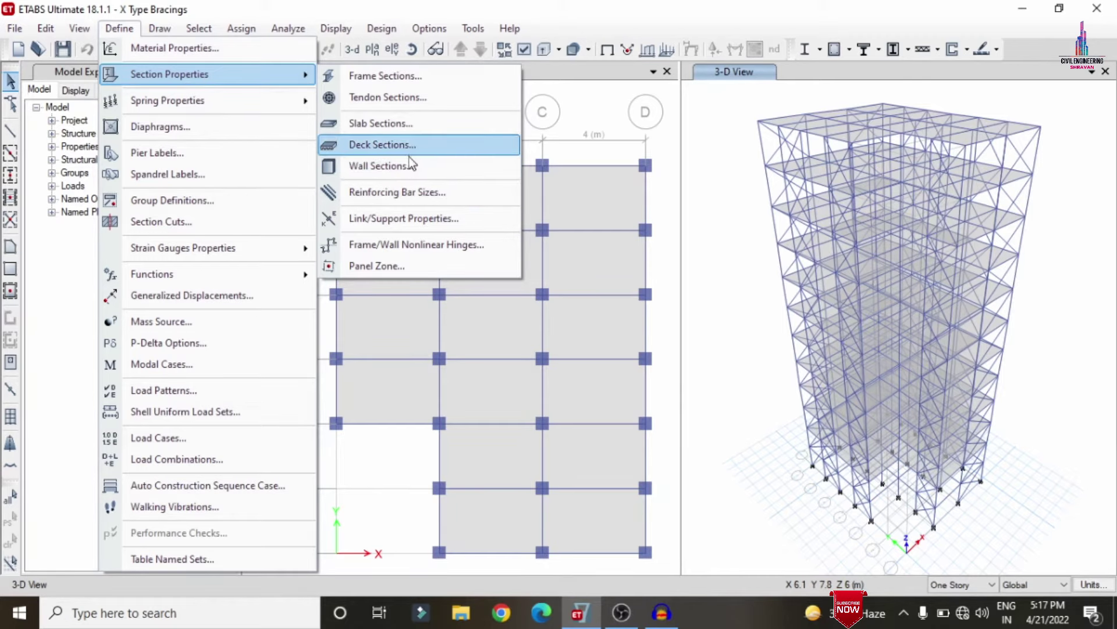
{"action": "left_click", "coordinate": [399, 124]}
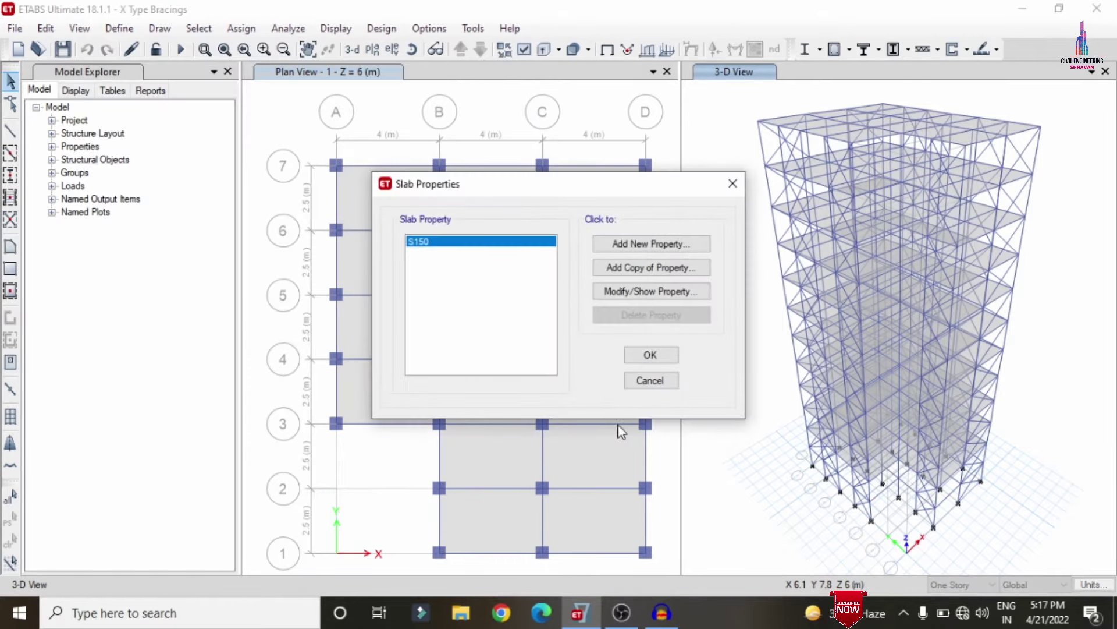
{"action": "left_click", "coordinate": [632, 379]}
Review the load patterns defined for the model, including the seismic and wind patterns.
{"action": "left_click", "coordinate": [120, 28]}
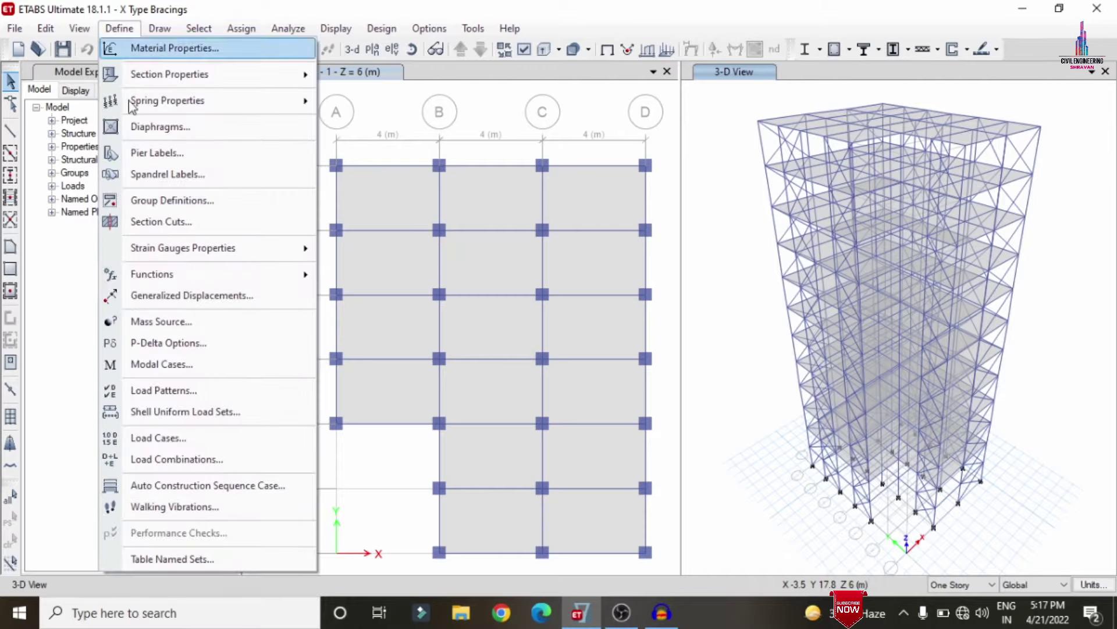
{"action": "left_click", "coordinate": [201, 387]}
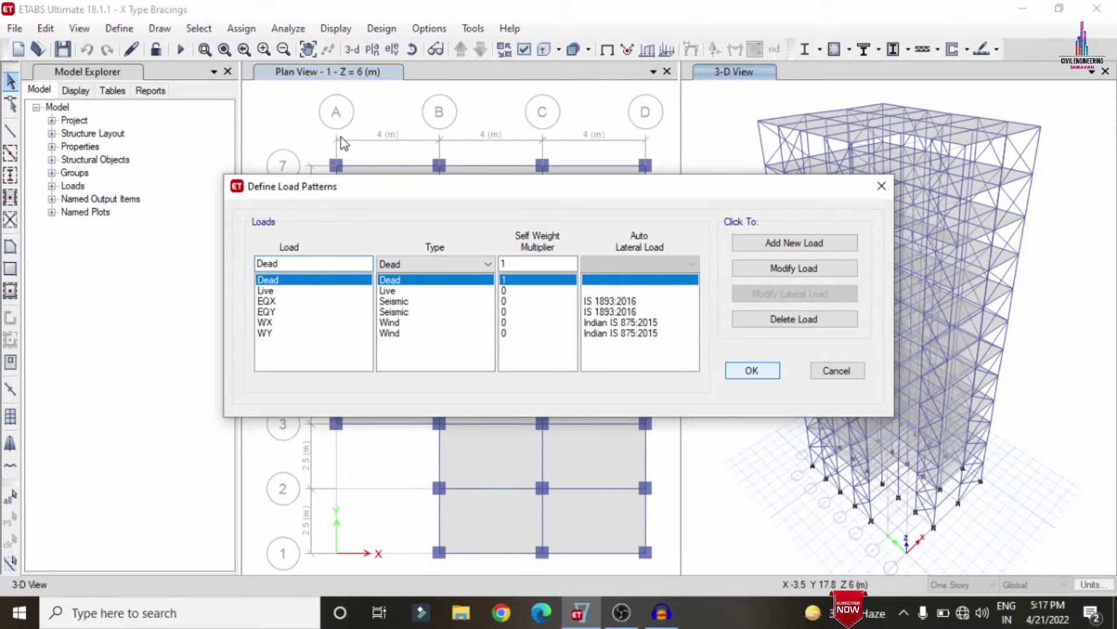
{"action": "key", "text": "Return"}
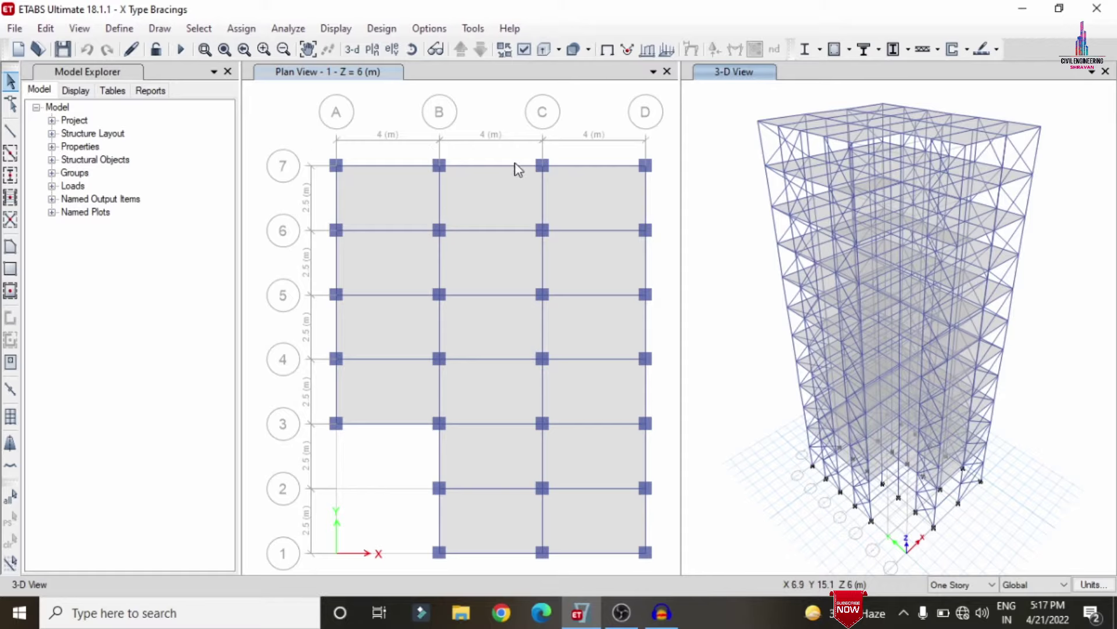
Run the structural analysis and return the 3-D view to the undeformed shape.
{"action": "left_click", "coordinate": [180, 49]}
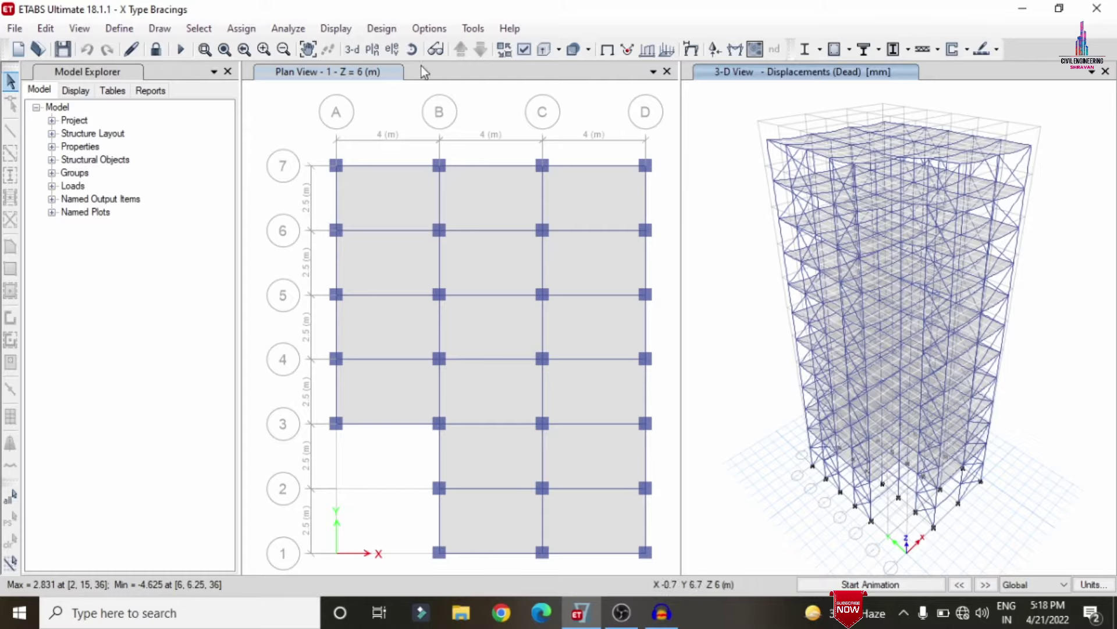
{"action": "left_click", "coordinate": [348, 28]}
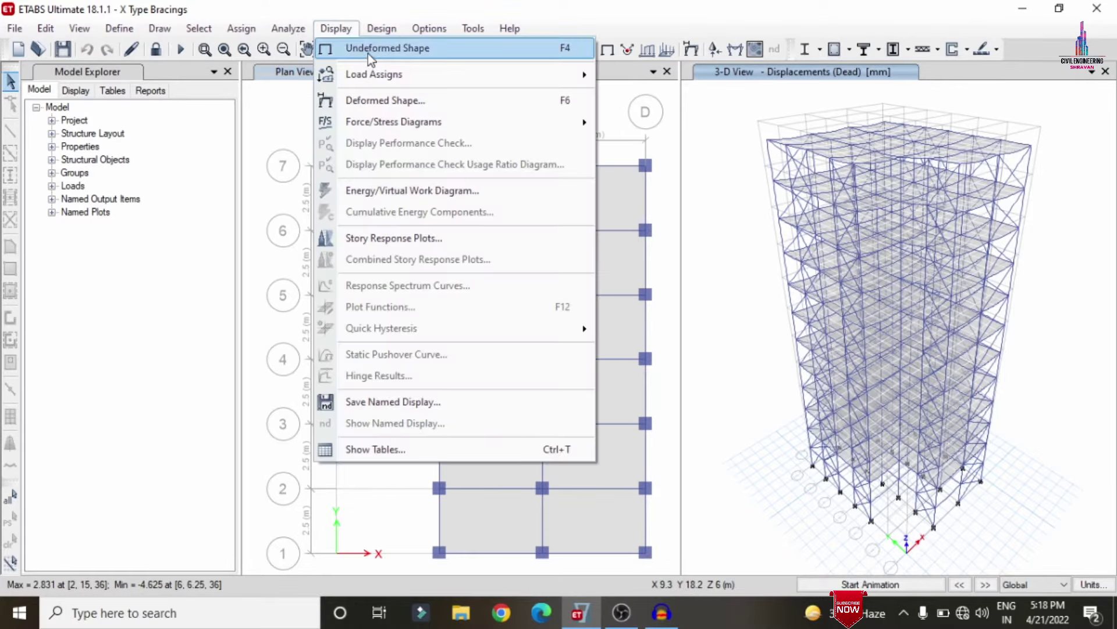
{"action": "left_click", "coordinate": [368, 50]}
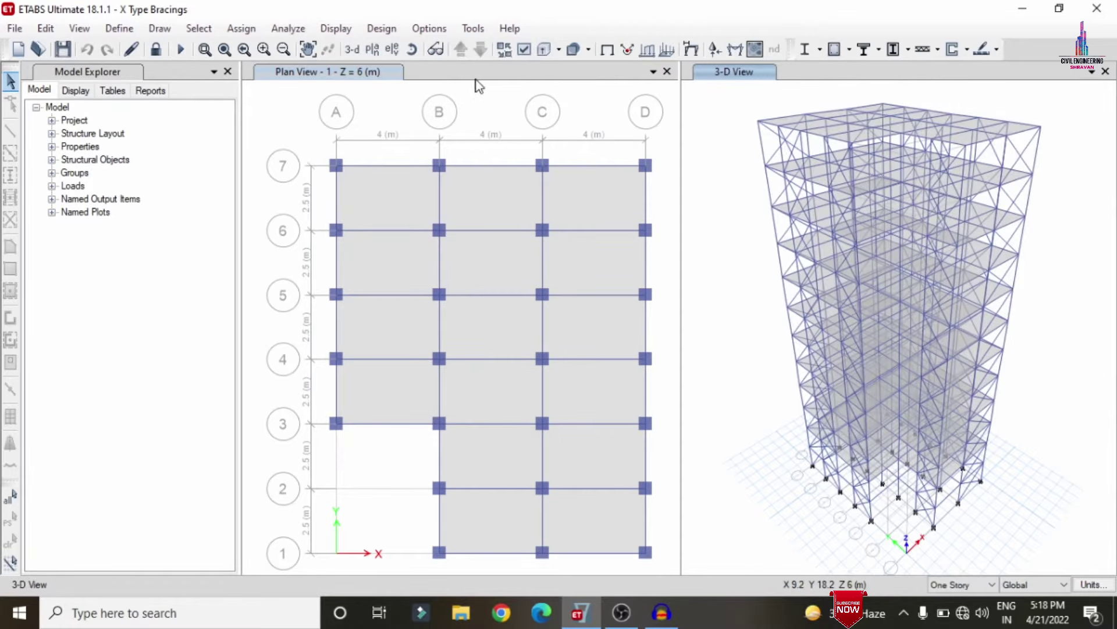
Display the deformed shape for the EQX load case in the 3-D view and inspect a joint's displacements on Story 7.
{"action": "left_click", "coordinate": [382, 29]}
{"action": "mouse_move", "coordinate": [348, 30]}
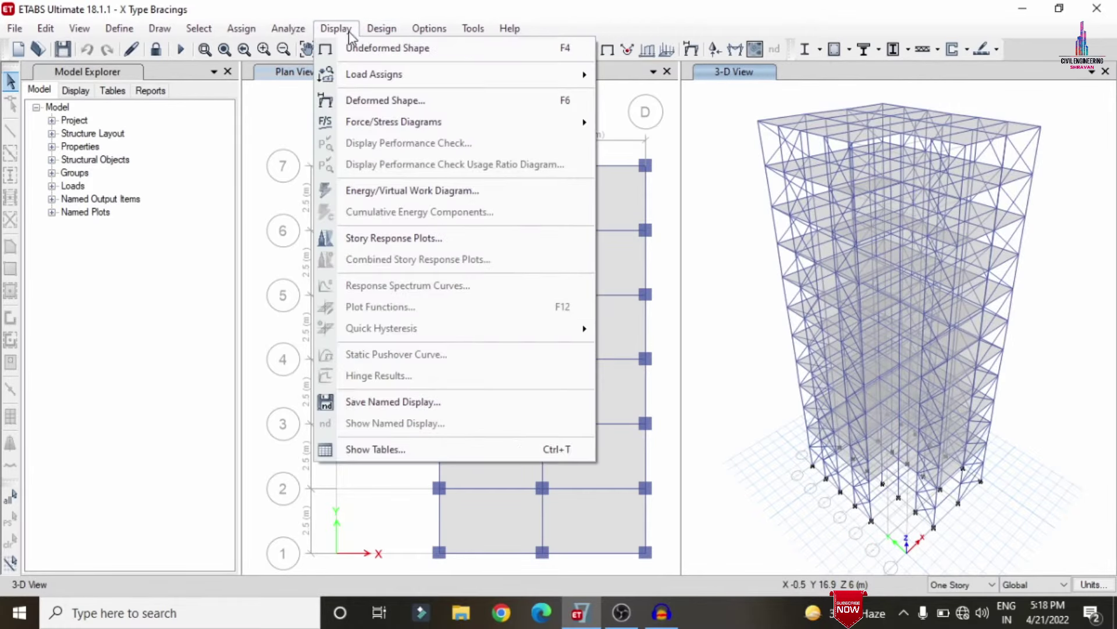
{"action": "left_click", "coordinate": [381, 107]}
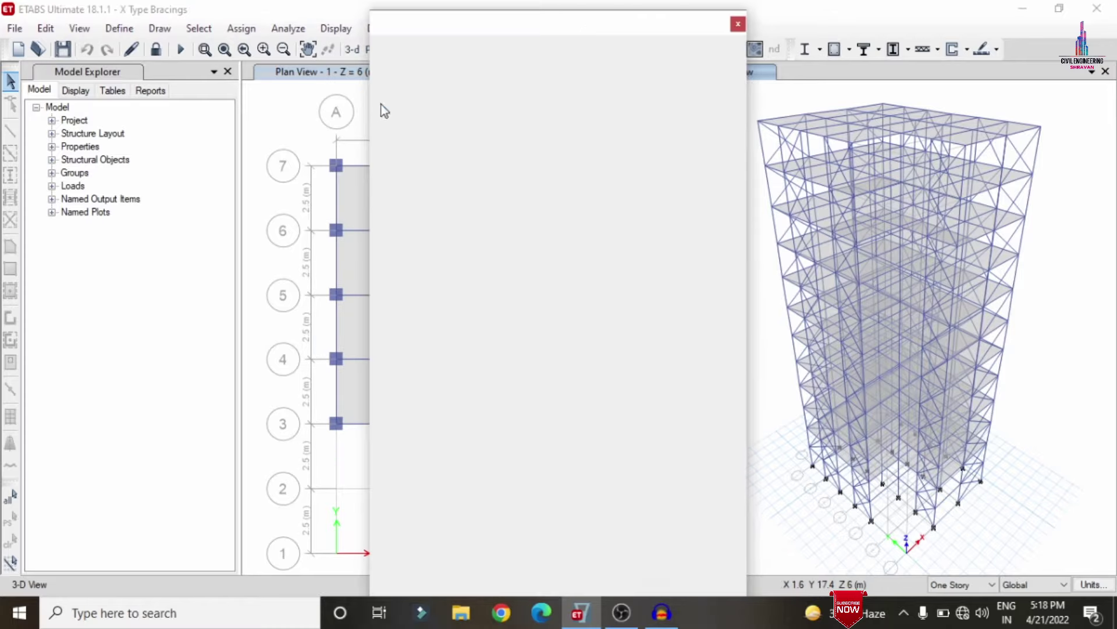
{"action": "left_click", "coordinate": [477, 101]}
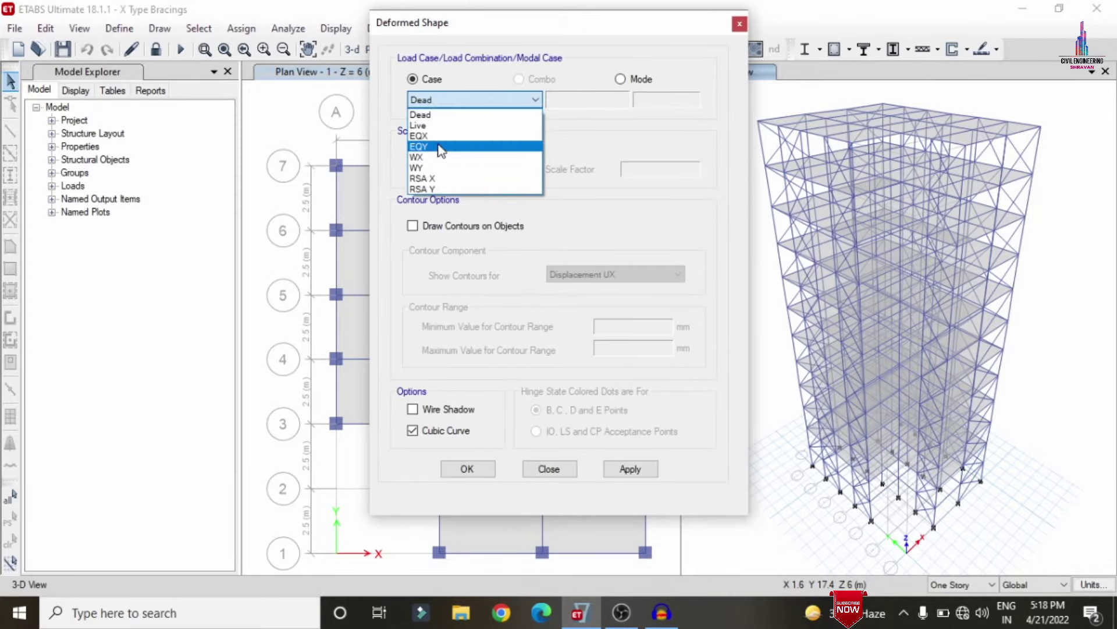
{"action": "left_click", "coordinate": [440, 137]}
{"action": "left_click", "coordinate": [644, 474]}
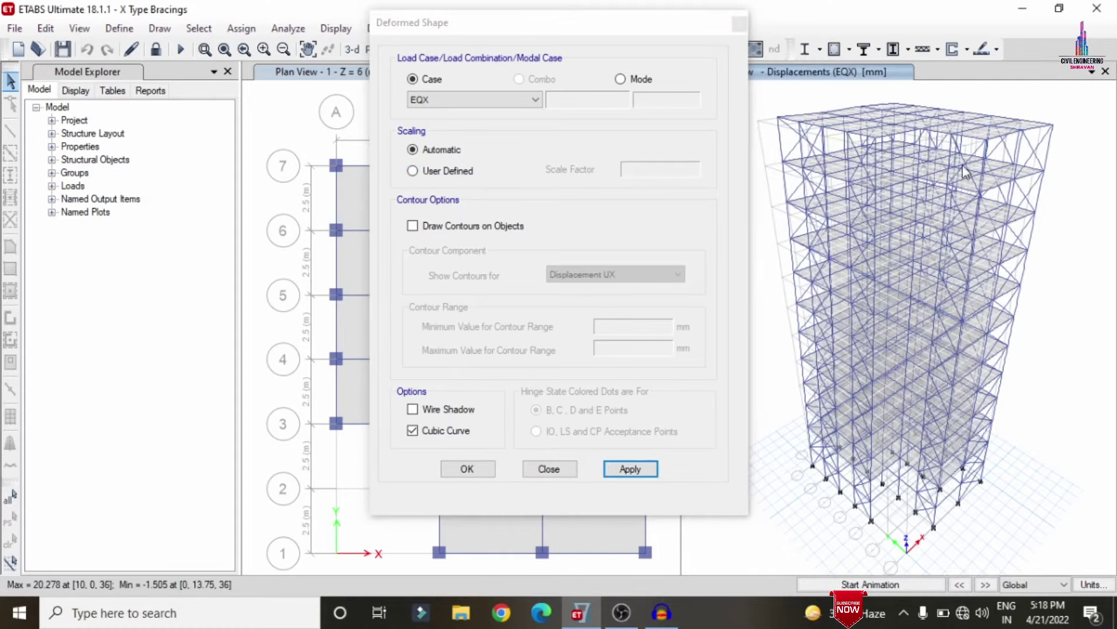
{"action": "left_click", "coordinate": [469, 468]}
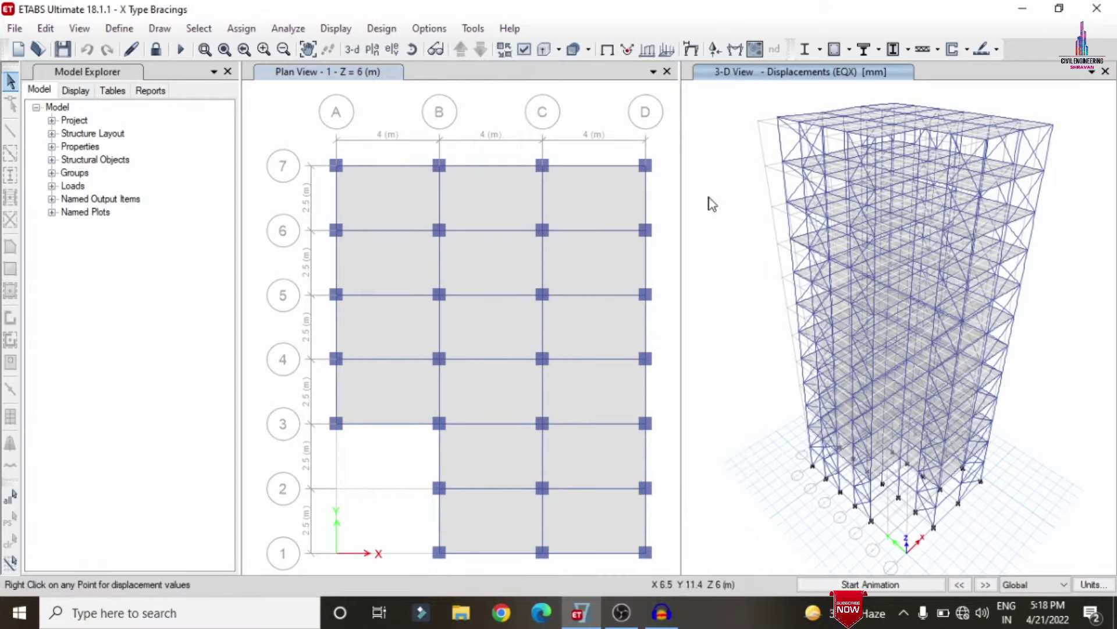
{"action": "mouse_move", "coordinate": [862, 247]}
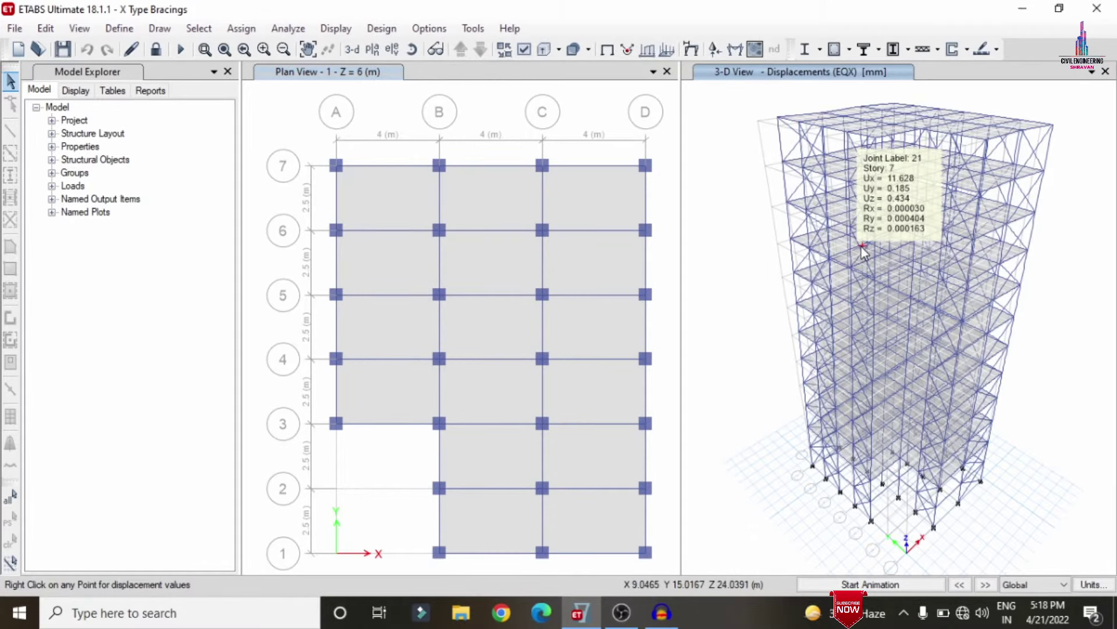
Display the Shear 2-2 and Moment 3-3 frame force diagrams for the Dead load case in the 3-D view.
{"action": "left_click", "coordinate": [326, 28]}
{"action": "mouse_move", "coordinate": [367, 123]}
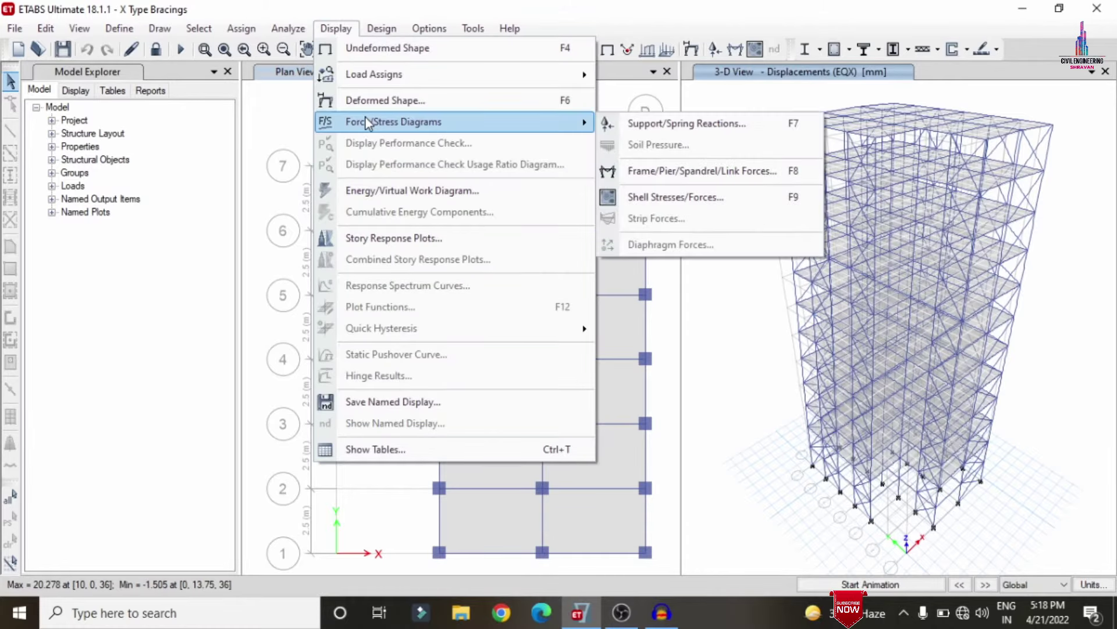
{"action": "left_click", "coordinate": [659, 172]}
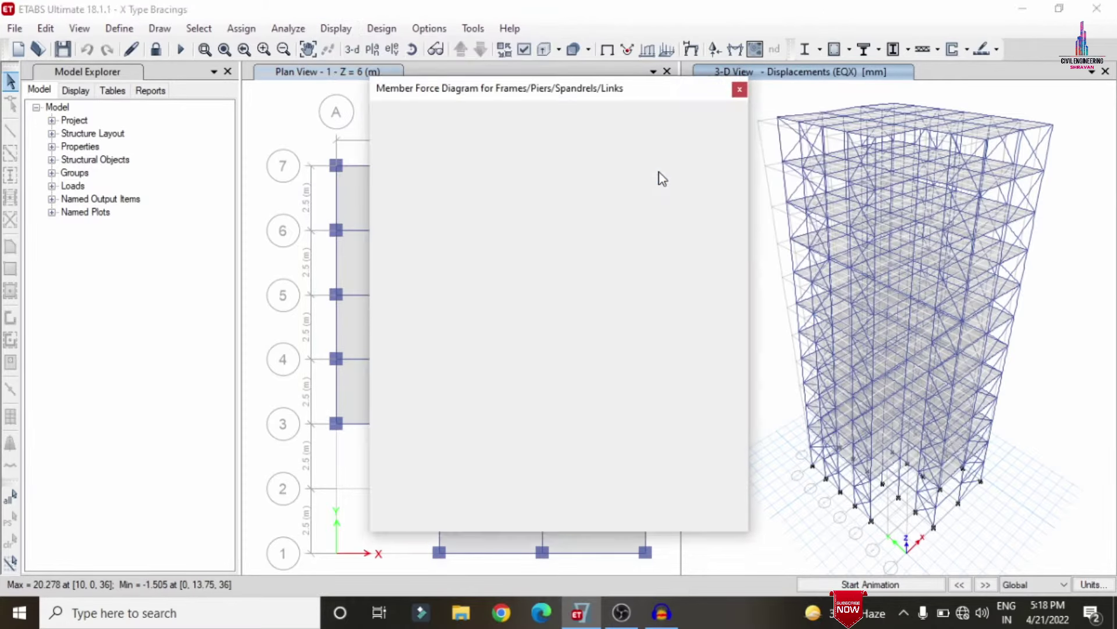
{"action": "left_click", "coordinate": [432, 236]}
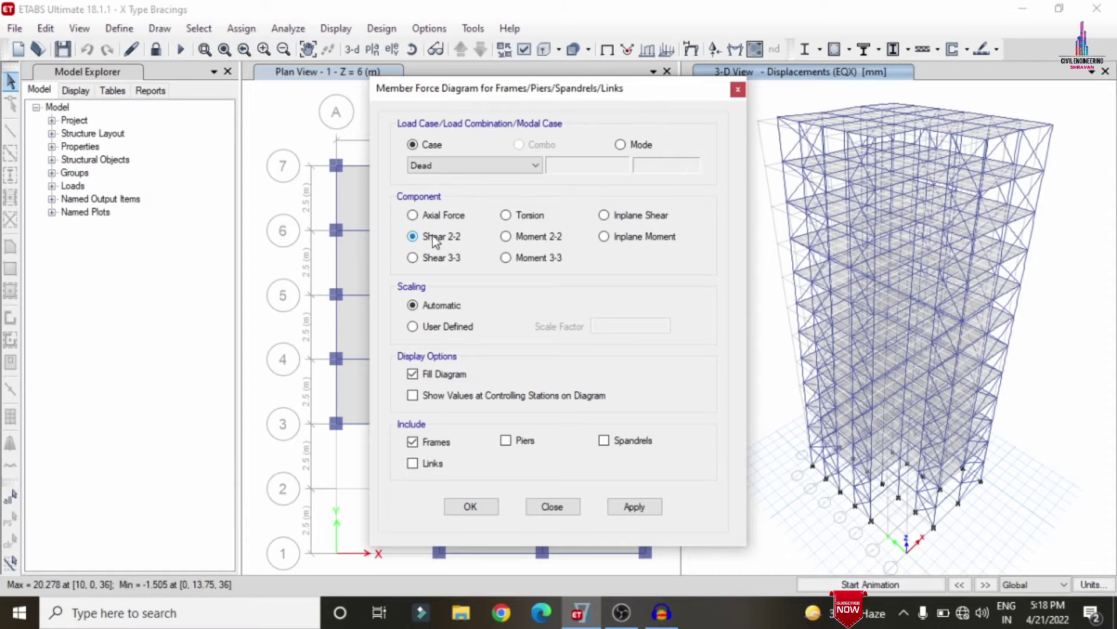
{"action": "left_click", "coordinate": [505, 165]}
{"action": "left_click", "coordinate": [504, 165]}
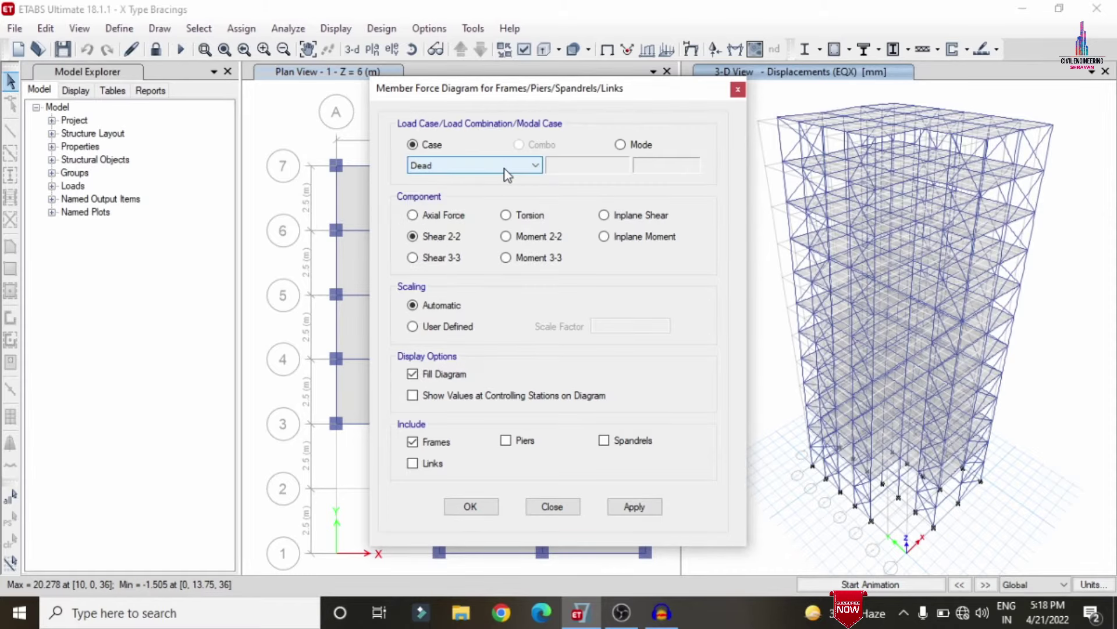
{"action": "left_click", "coordinate": [641, 507]}
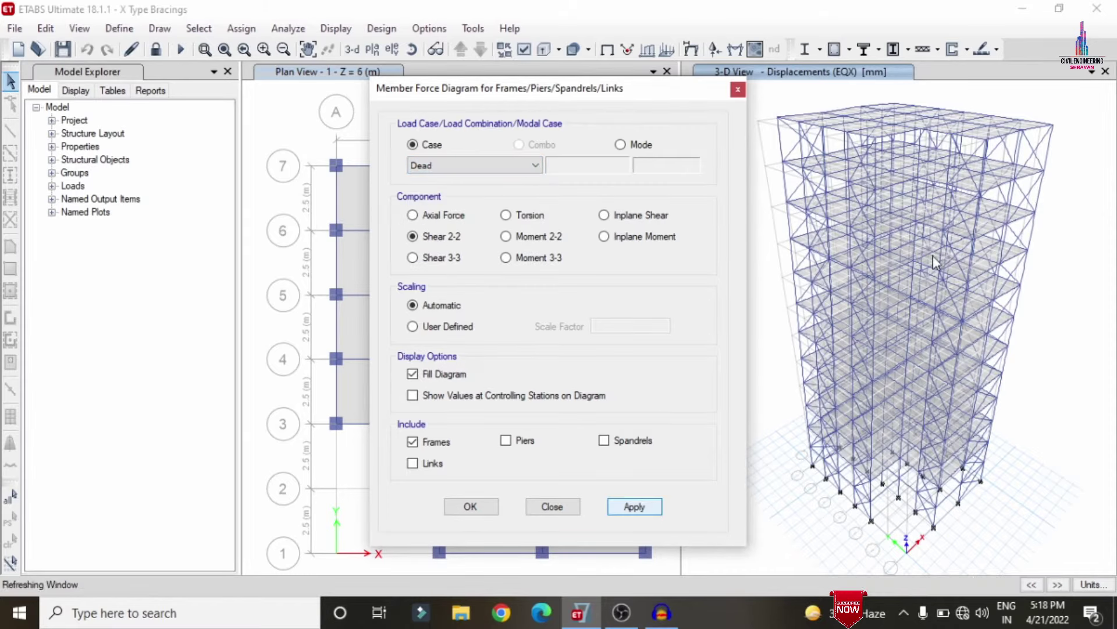
{"action": "left_click", "coordinate": [507, 258]}
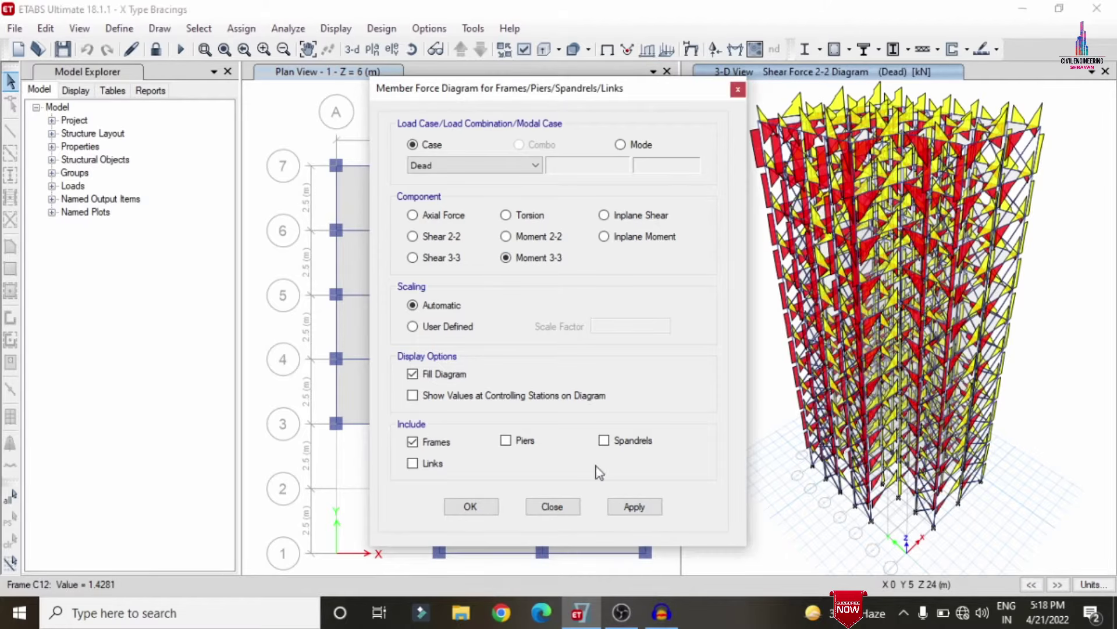
{"action": "left_click", "coordinate": [627, 505]}
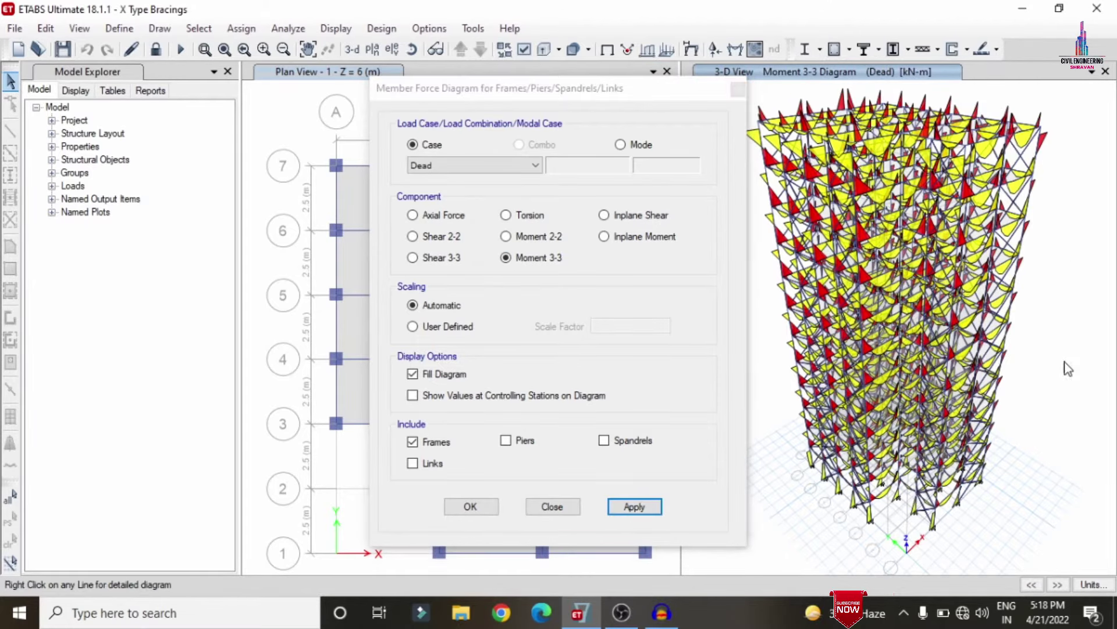
Display the Torsion frame force diagram for the Dead load case in the 3-D view.
{"action": "left_click", "coordinate": [506, 214]}
{"action": "left_click", "coordinate": [617, 505]}
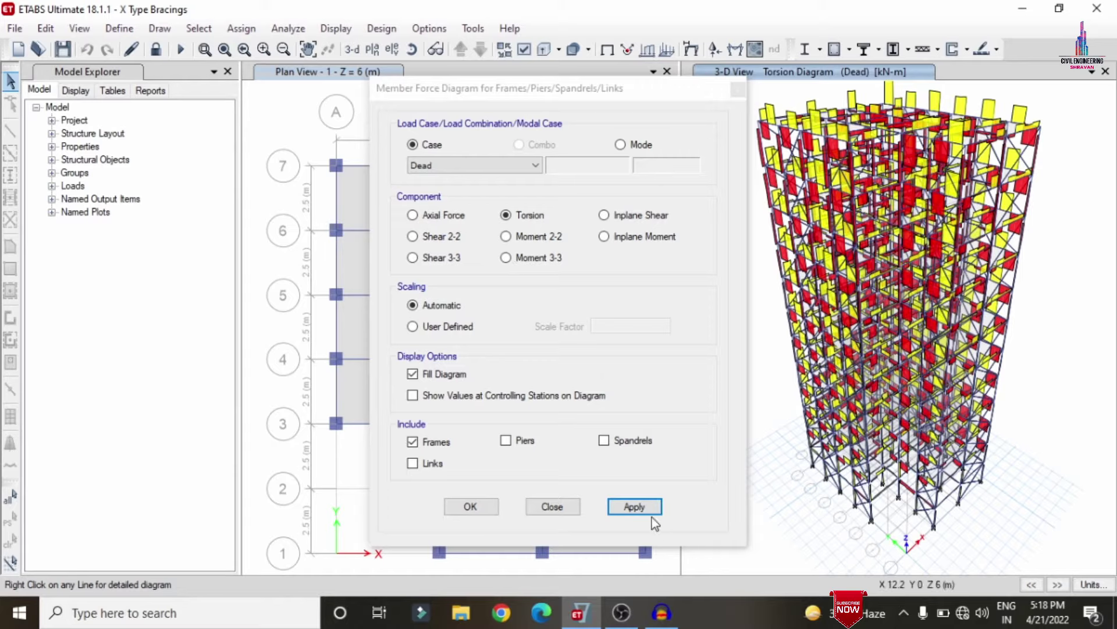
{"action": "left_click", "coordinate": [474, 504]}
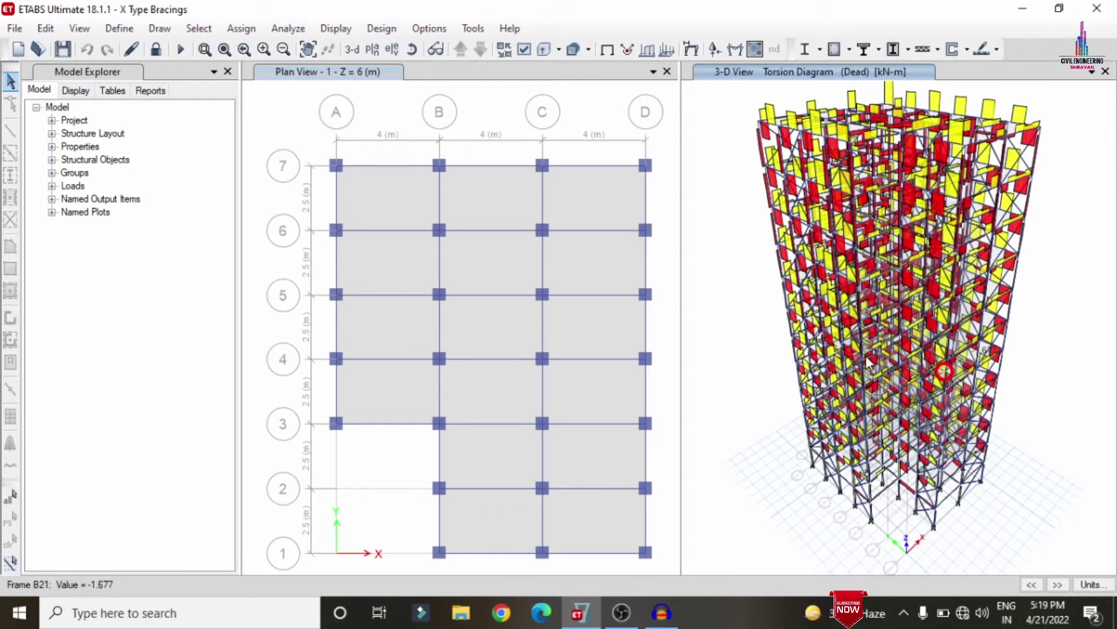
Unlock the model and add auto-width design strips on story 11 along grid direction X in strip layer A.
{"action": "left_click", "coordinate": [155, 49]}
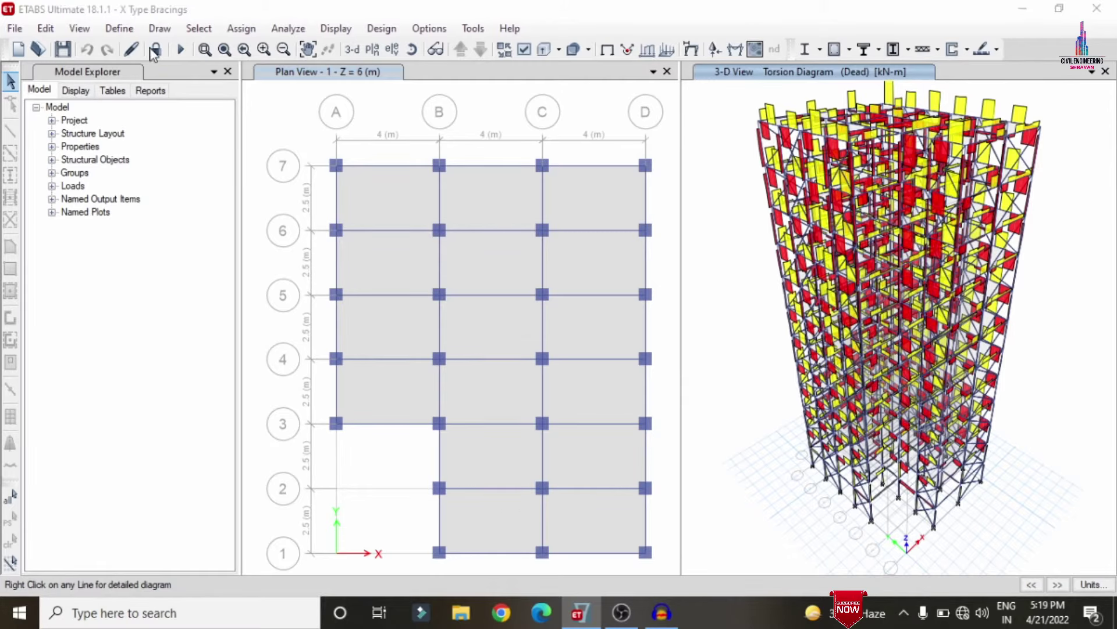
{"action": "left_click", "coordinate": [602, 373]}
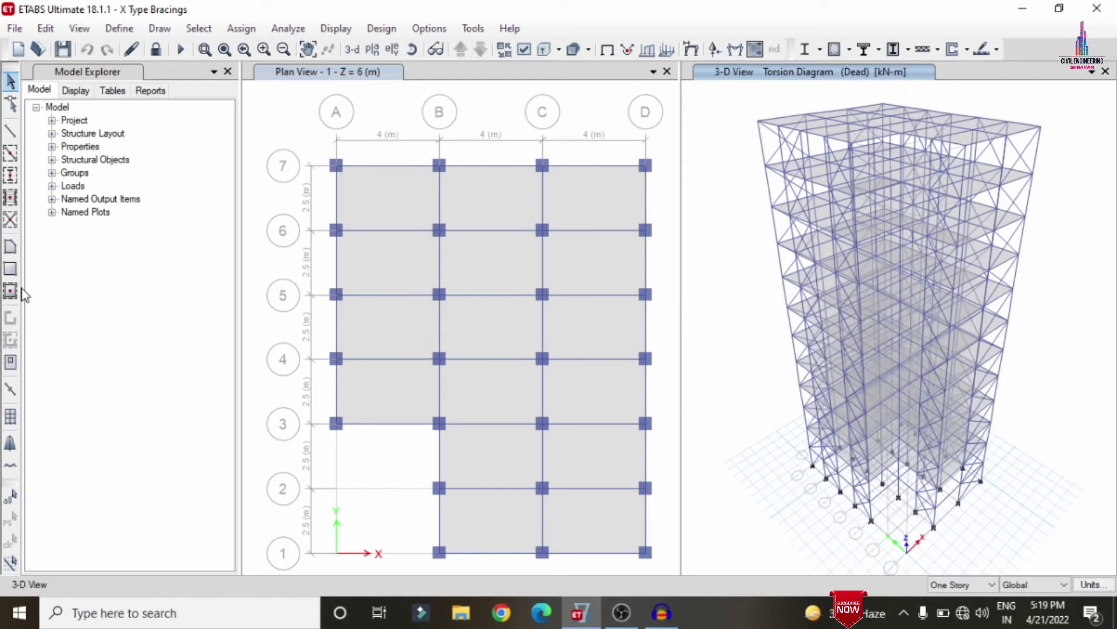
{"action": "left_click", "coordinate": [51, 27]}
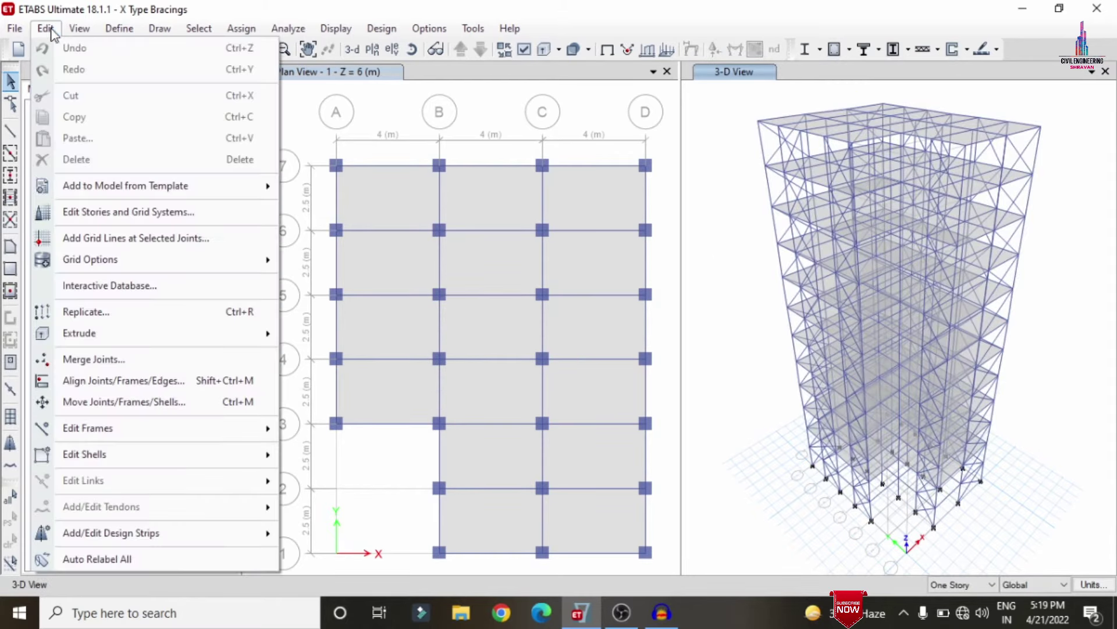
{"action": "mouse_move", "coordinate": [109, 536]}
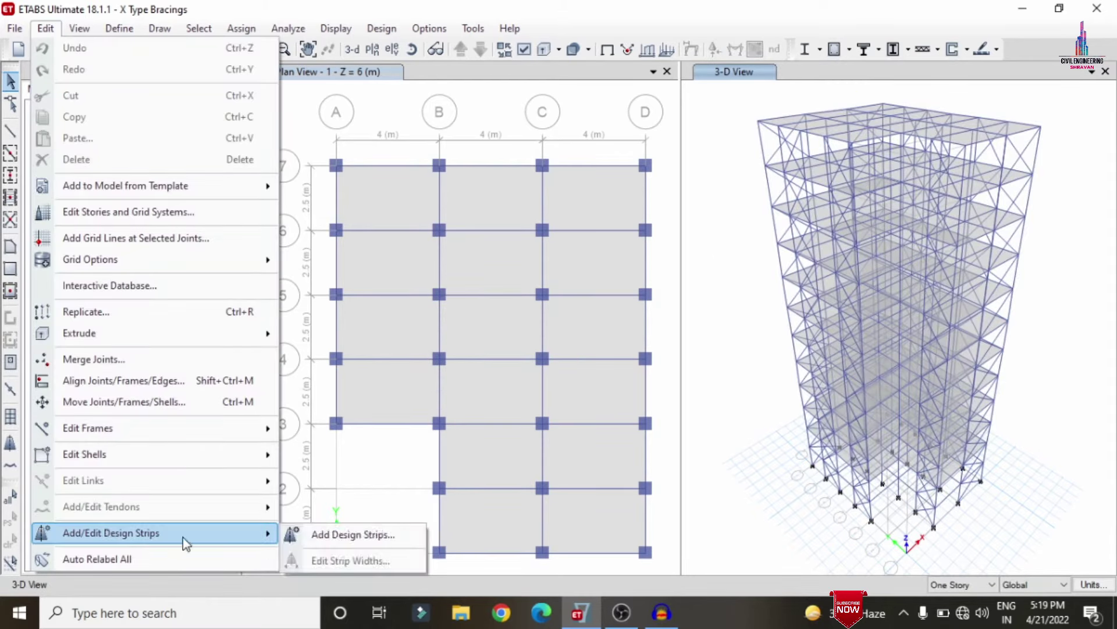
{"action": "left_click", "coordinate": [336, 534]}
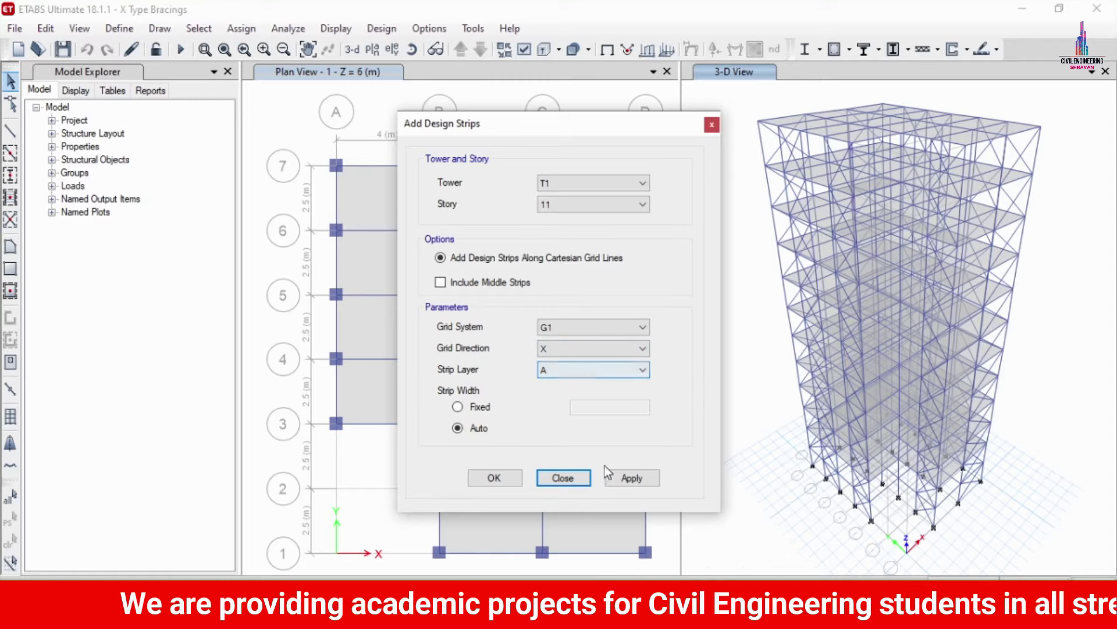
{"action": "left_click", "coordinate": [630, 479]}
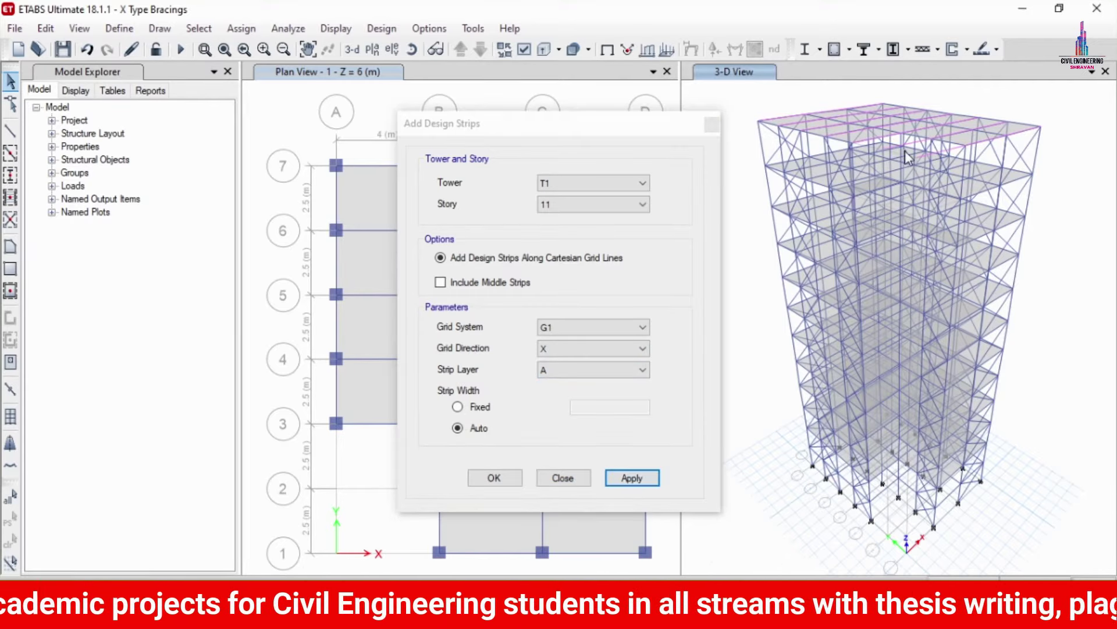
Add auto-width design strips on story 11 along grid direction Y in strip layer B.
{"action": "left_click", "coordinate": [574, 350]}
{"action": "left_click", "coordinate": [564, 369]}
{"action": "left_click", "coordinate": [563, 372]}
{"action": "left_click", "coordinate": [563, 396]}
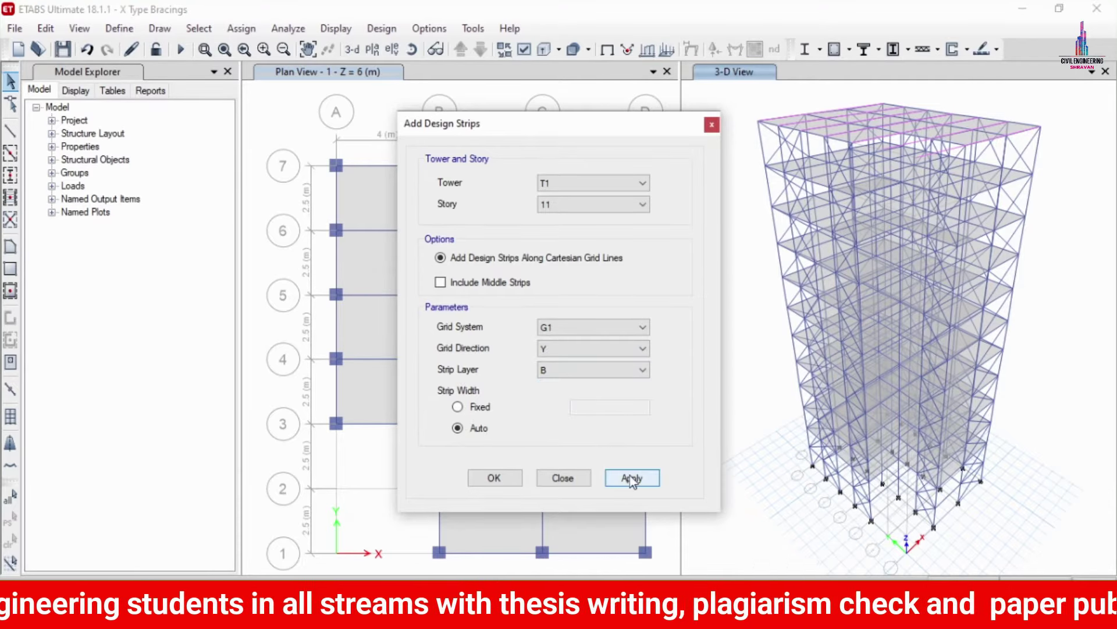
{"action": "left_click", "coordinate": [630, 475]}
{"action": "left_click", "coordinate": [885, 149]}
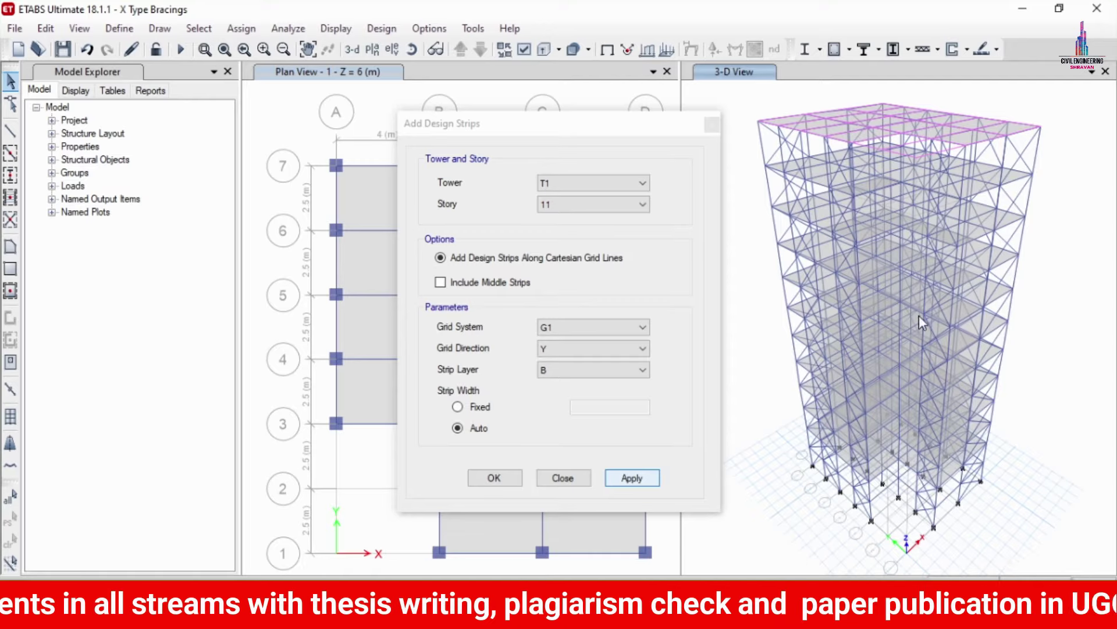
Add auto-width design strips on story 6 along grid direction X in strip layer A.
{"action": "left_click", "coordinate": [640, 210]}
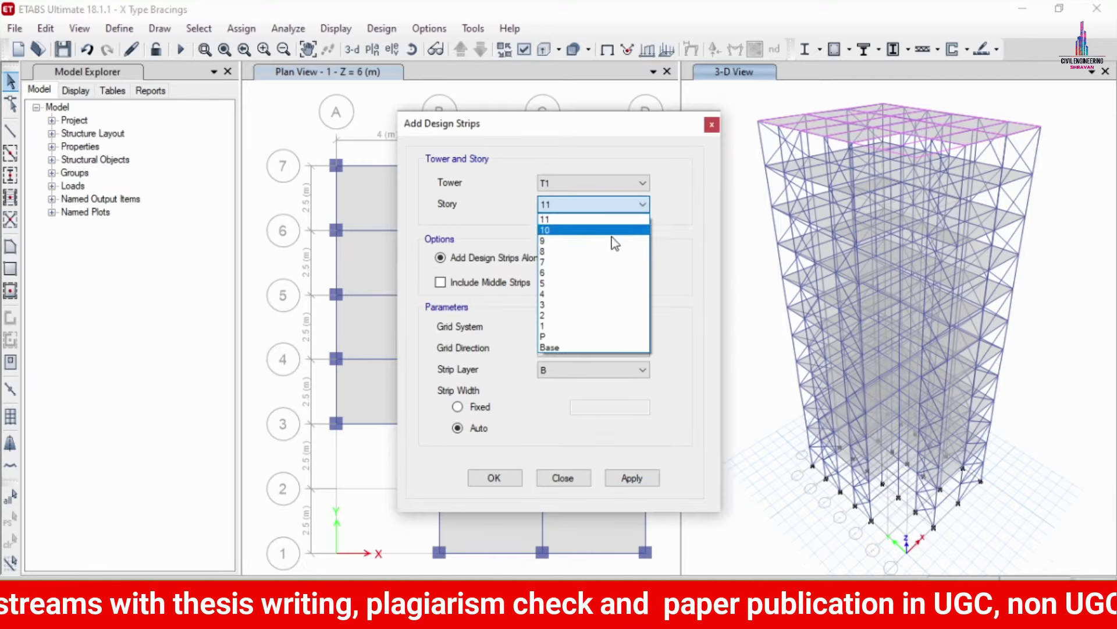
{"action": "left_click", "coordinate": [579, 272]}
{"action": "left_click", "coordinate": [561, 344]}
{"action": "left_click", "coordinate": [561, 368]}
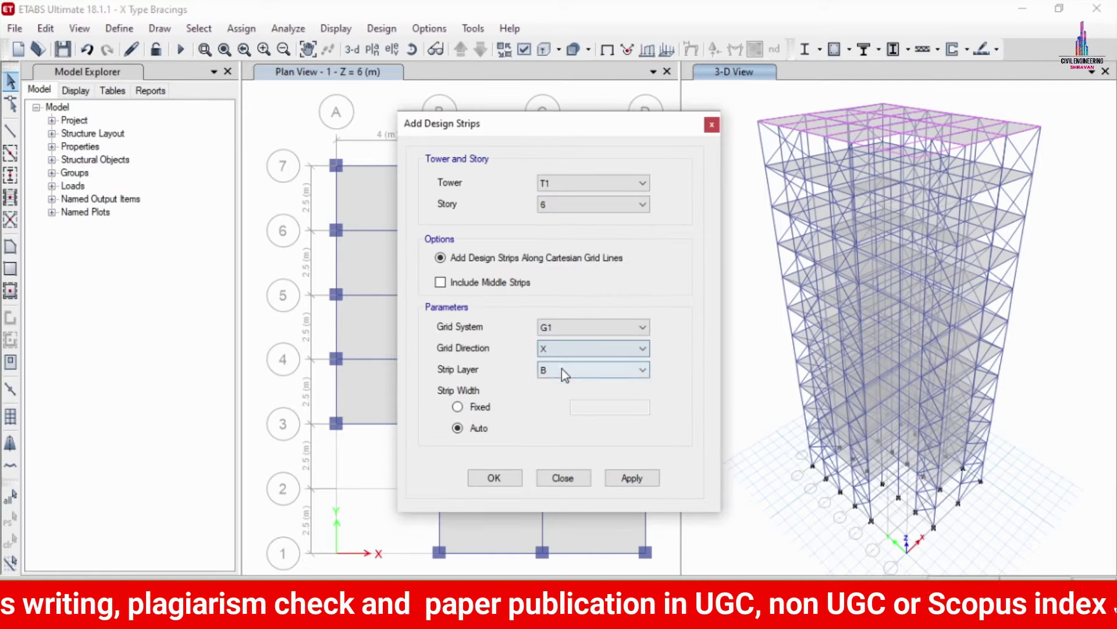
{"action": "left_click", "coordinate": [564, 372]}
{"action": "left_click", "coordinate": [553, 382]}
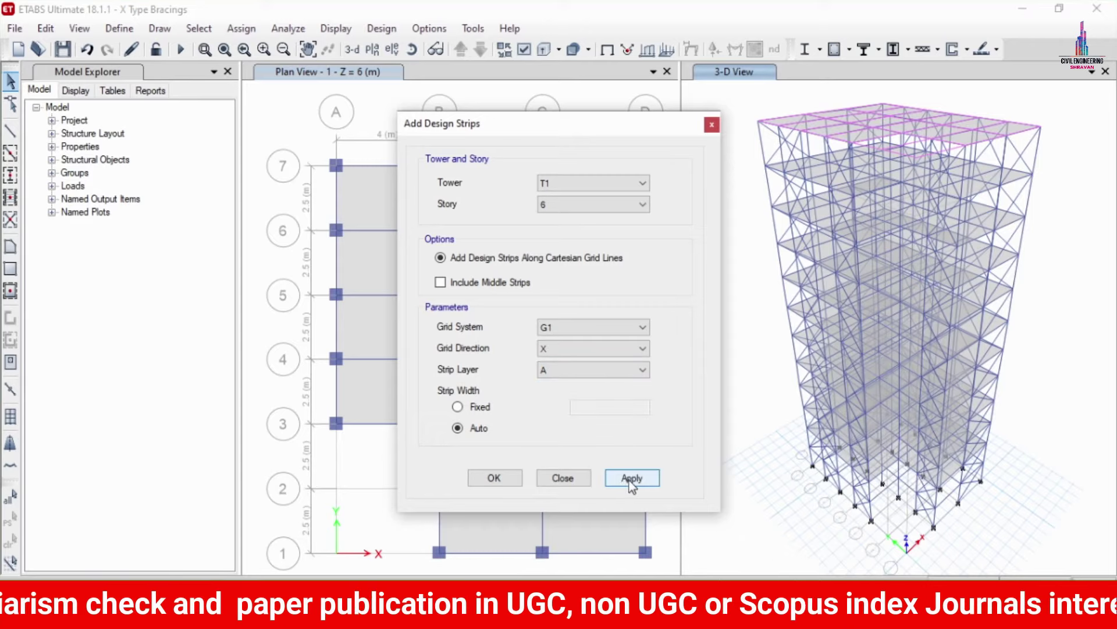
{"action": "left_click", "coordinate": [871, 378]}
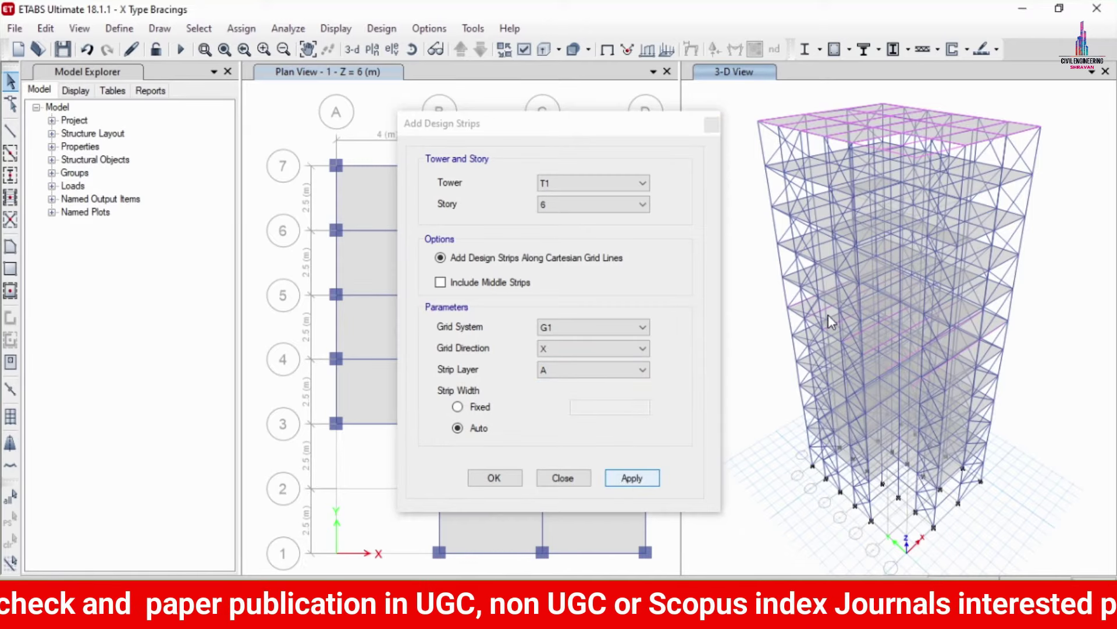
Add auto-width design strips on story 6 along grid direction Y in strip layer B.
{"action": "left_click", "coordinate": [603, 350]}
{"action": "left_click", "coordinate": [588, 371]}
{"action": "left_click", "coordinate": [588, 373]}
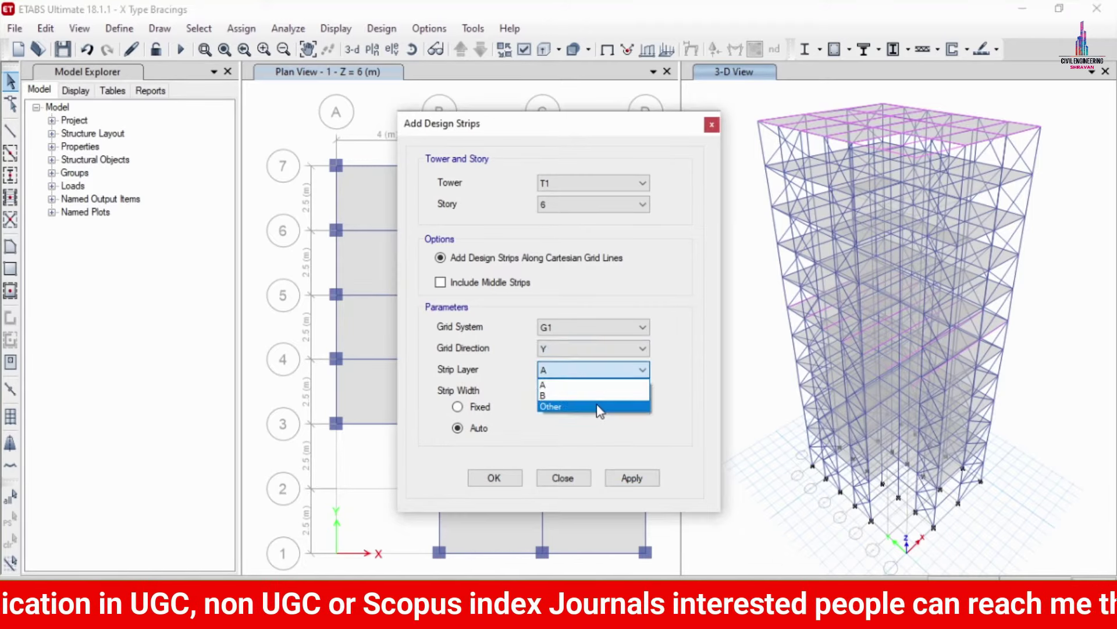
{"action": "left_click", "coordinate": [592, 398]}
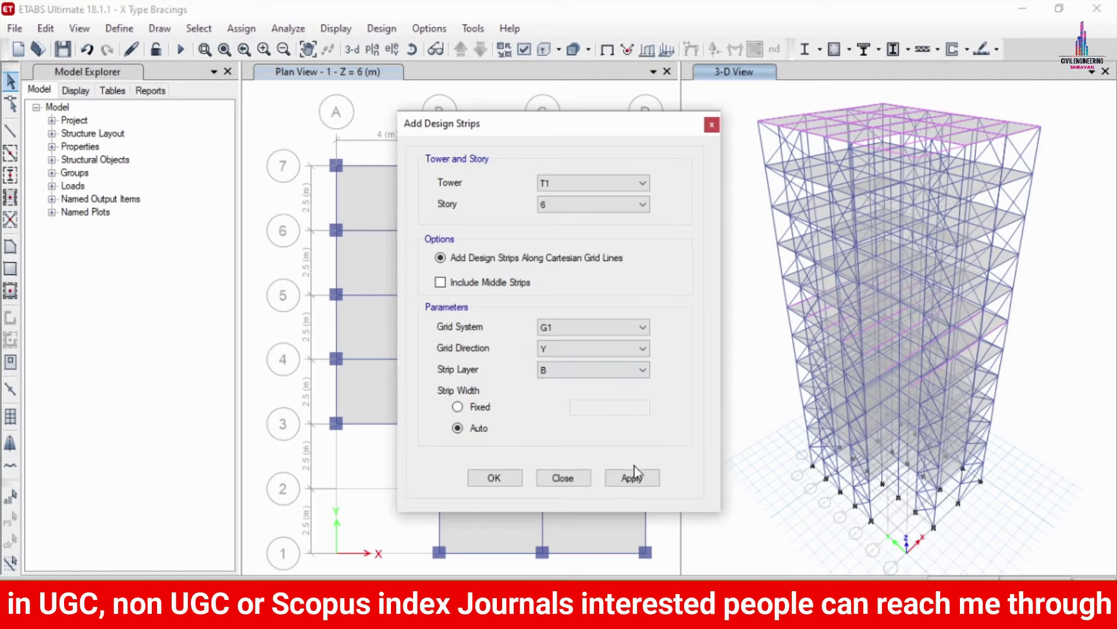
{"action": "left_click", "coordinate": [959, 425]}
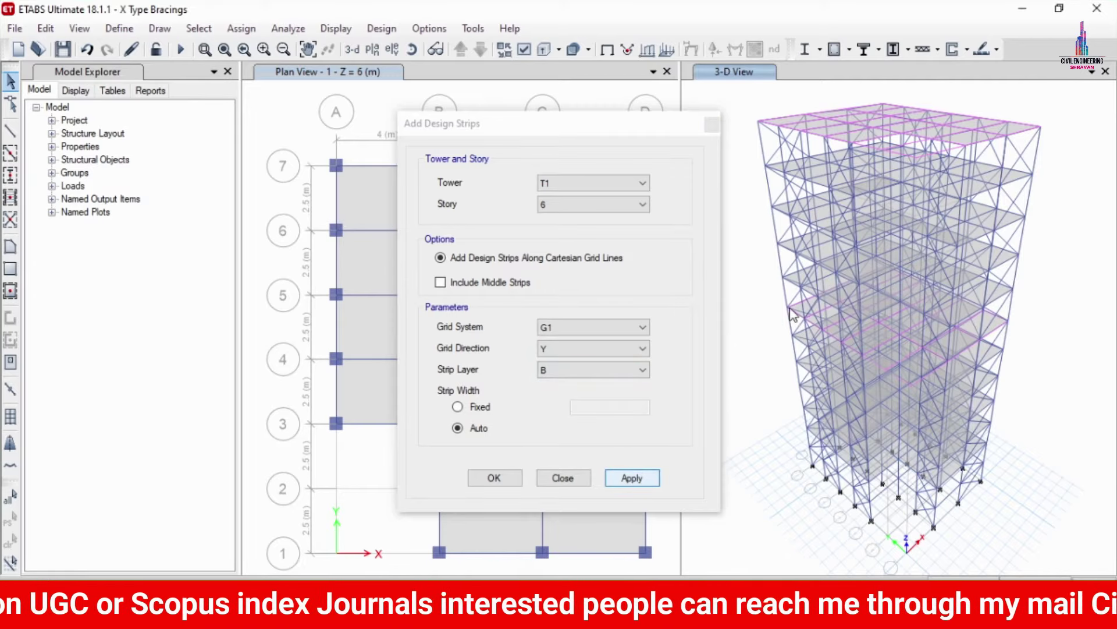
Add auto-width design strips on story 2 along grid direction X in strip layer A.
{"action": "left_click", "coordinate": [606, 205]}
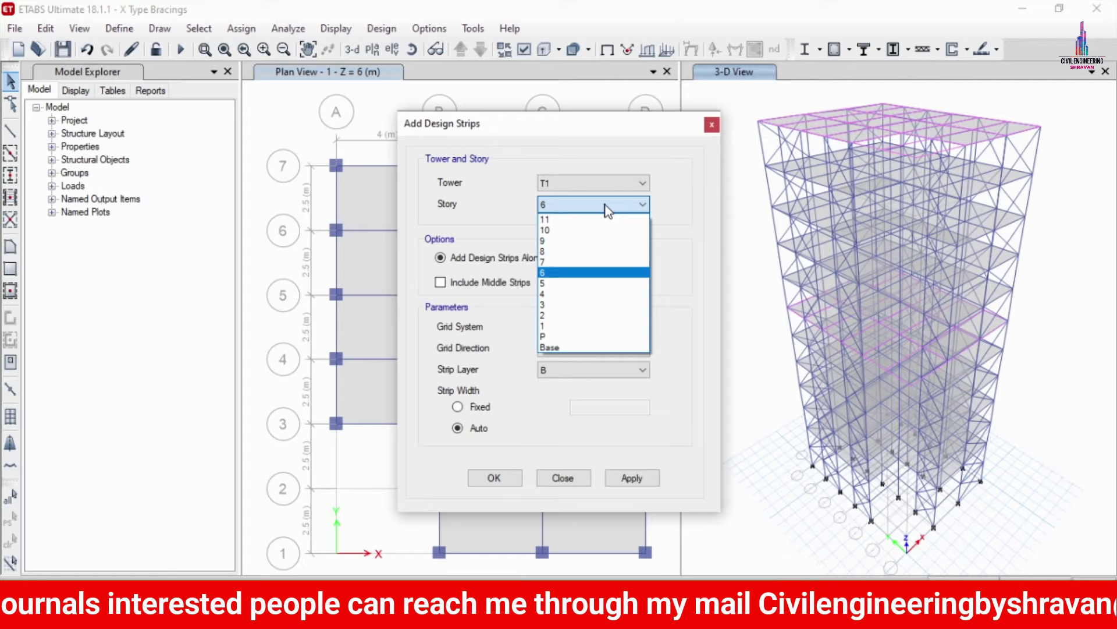
{"action": "left_click", "coordinate": [558, 316]}
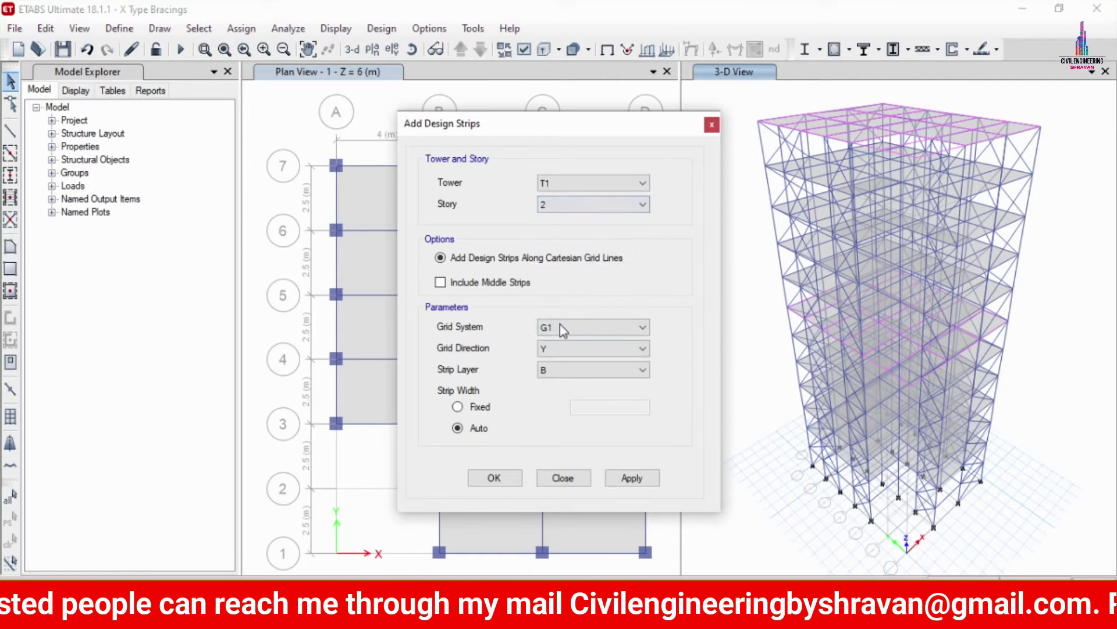
{"action": "left_click", "coordinate": [561, 348]}
{"action": "left_click", "coordinate": [557, 370]}
{"action": "left_click", "coordinate": [557, 375]}
{"action": "left_click", "coordinate": [550, 386]}
{"action": "left_click", "coordinate": [634, 479]}
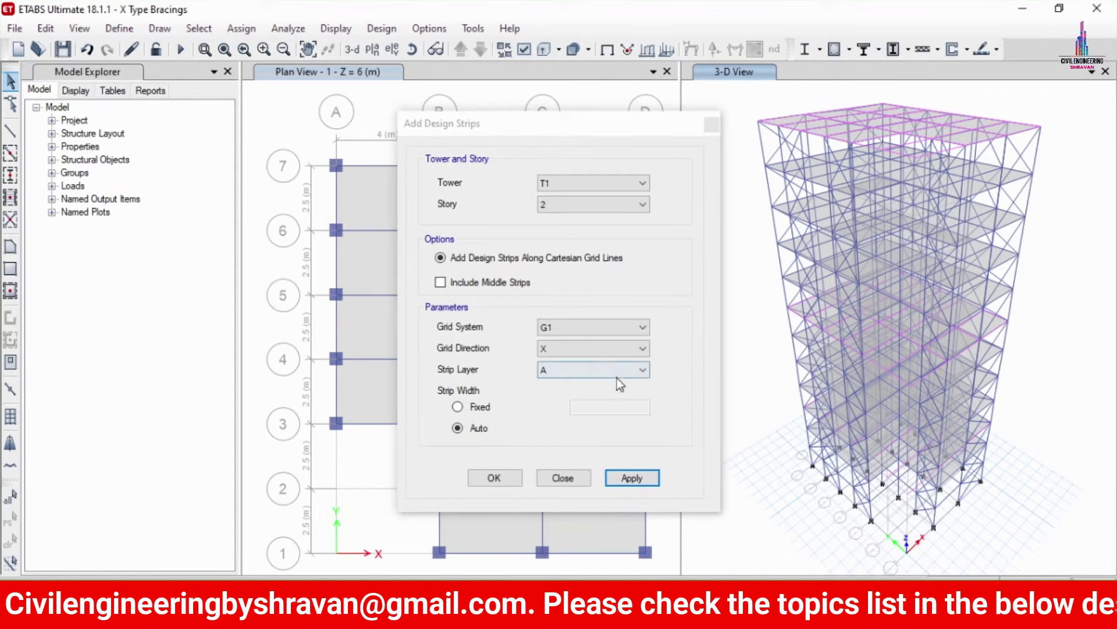
Add auto-width design strips on story 2 along grid direction Y in strip layer B and finish adding strips.
{"action": "left_click", "coordinate": [621, 347]}
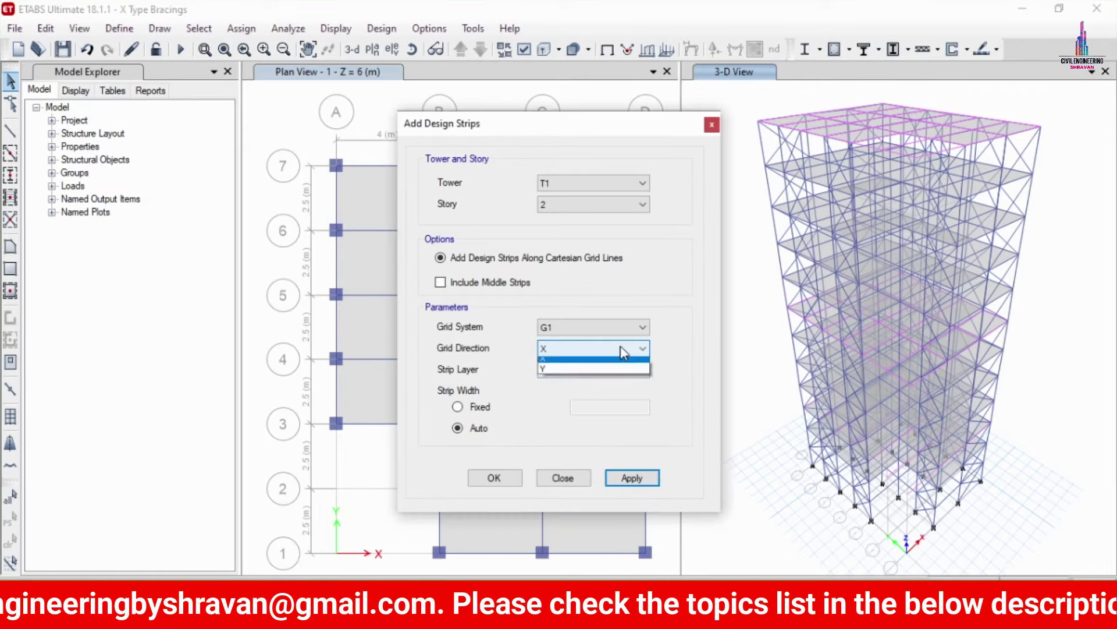
{"action": "left_click", "coordinate": [602, 374]}
{"action": "left_click", "coordinate": [593, 370]}
{"action": "left_click", "coordinate": [587, 388]}
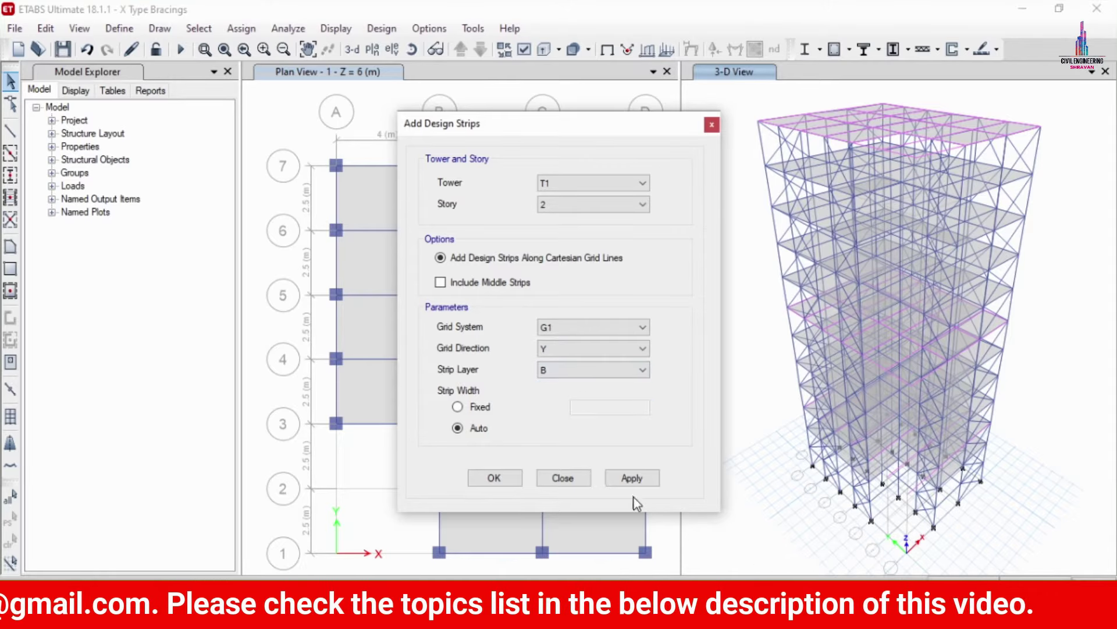
{"action": "left_click", "coordinate": [632, 478]}
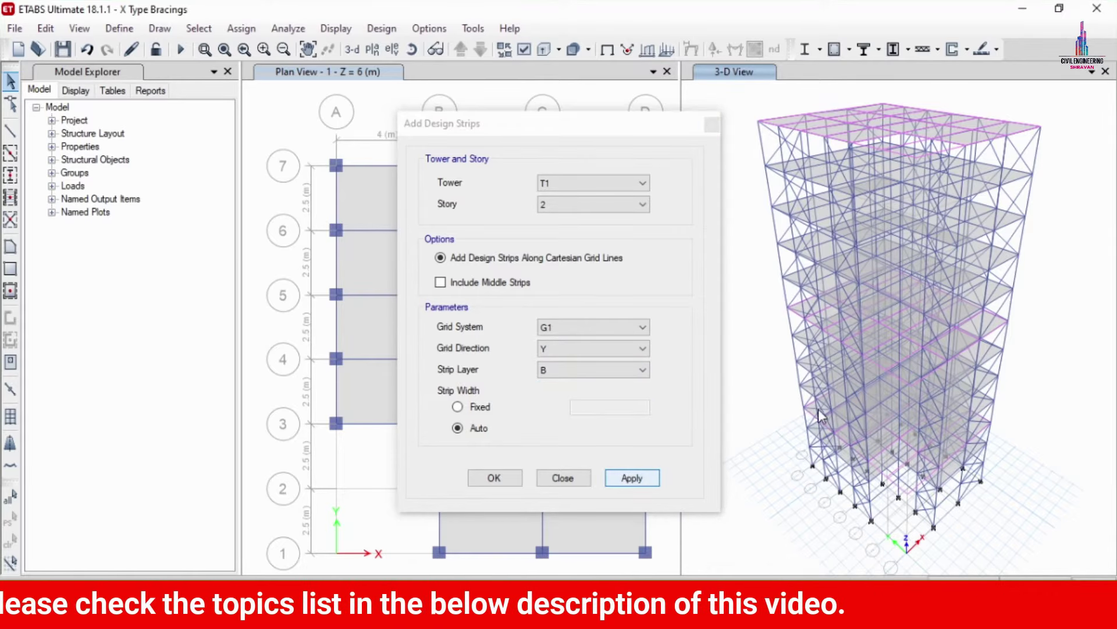
{"action": "left_click", "coordinate": [493, 478]}
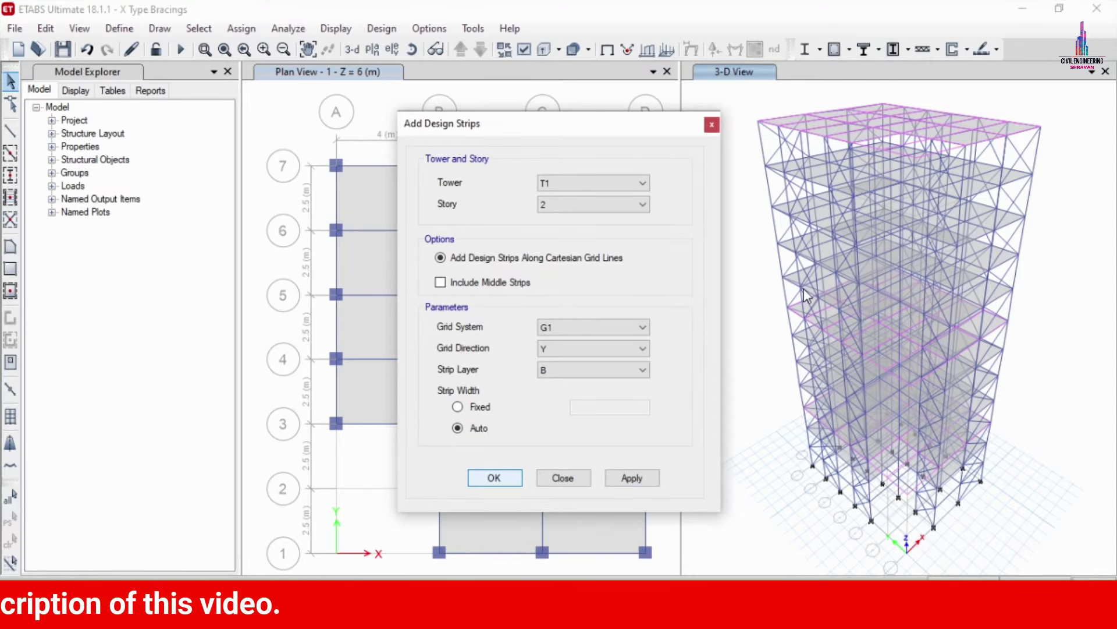
{"action": "left_click", "coordinate": [774, 286]}
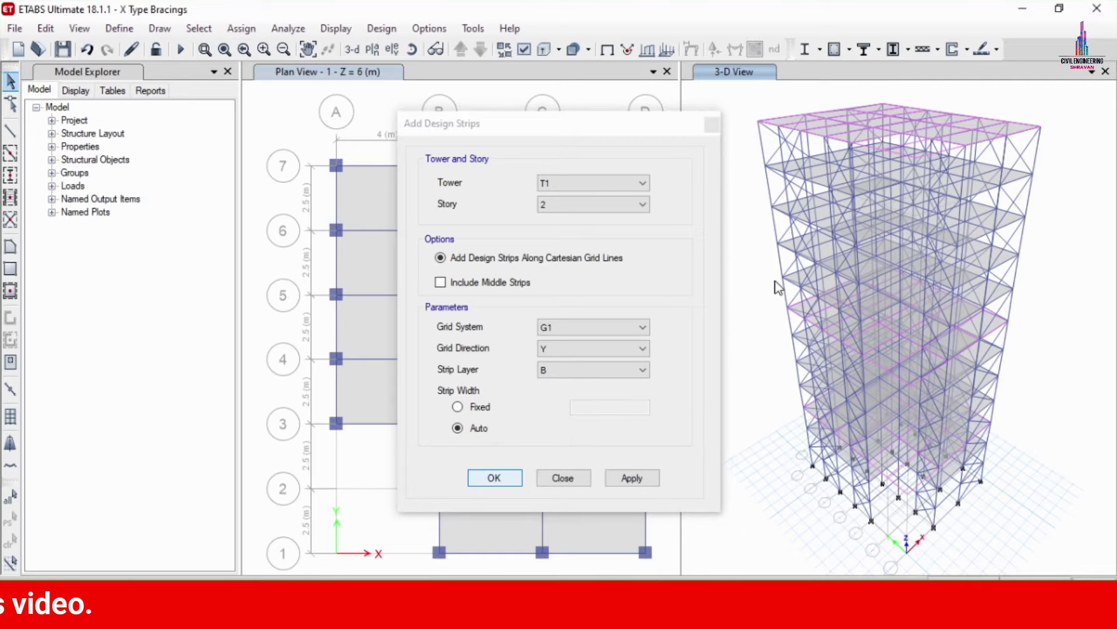
Run the analysis again for all load cases set to run.
{"action": "left_click", "coordinate": [289, 29]}
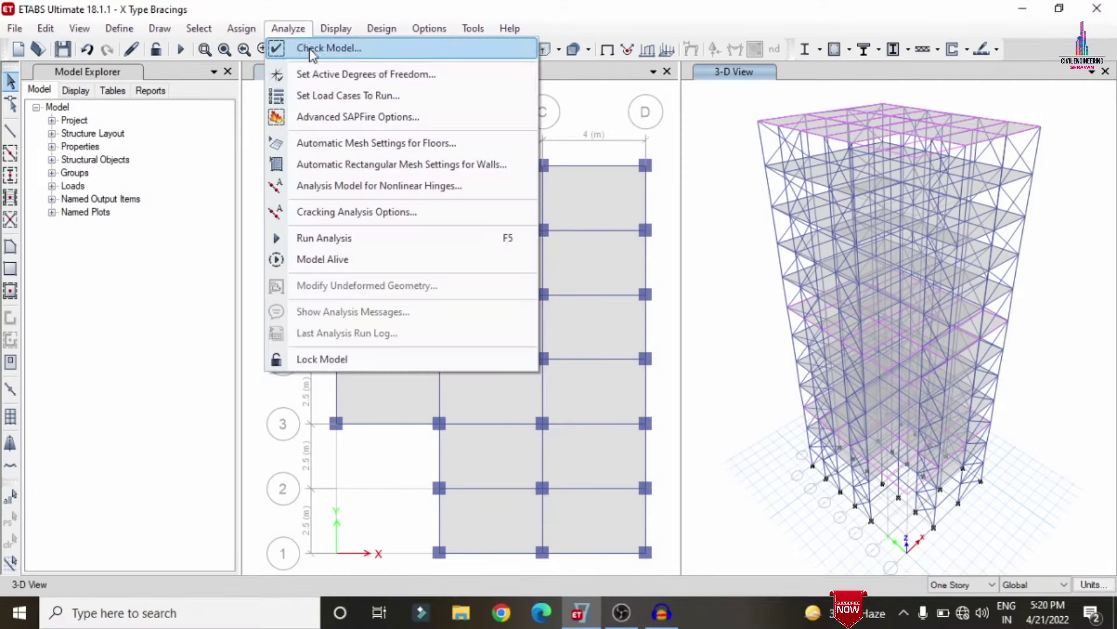
{"action": "left_click", "coordinate": [365, 97]}
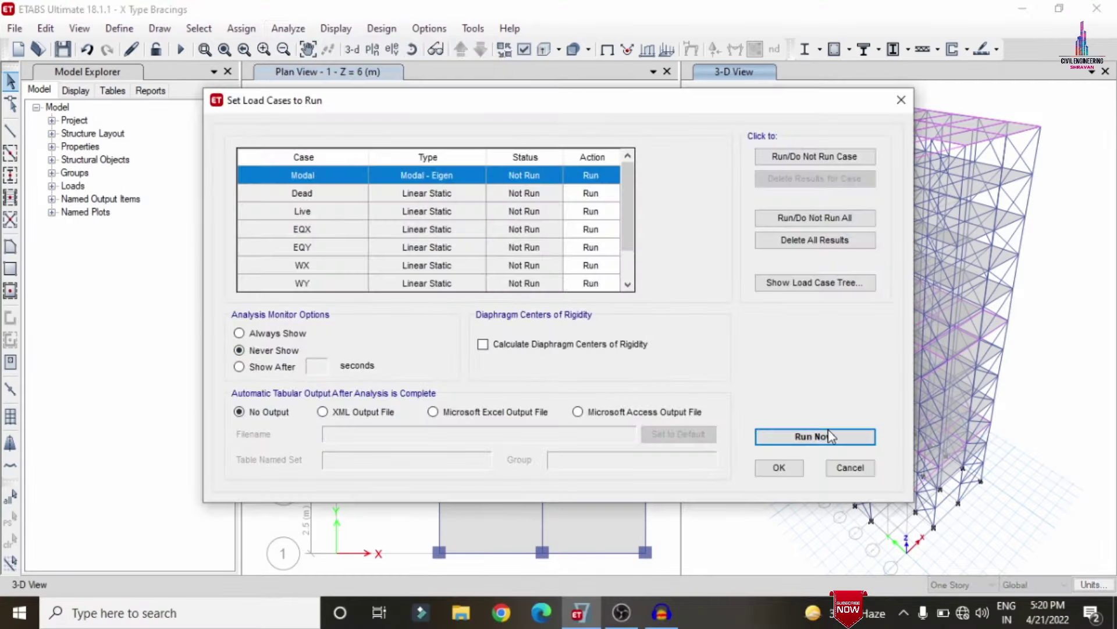
{"action": "left_click", "coordinate": [829, 430]}
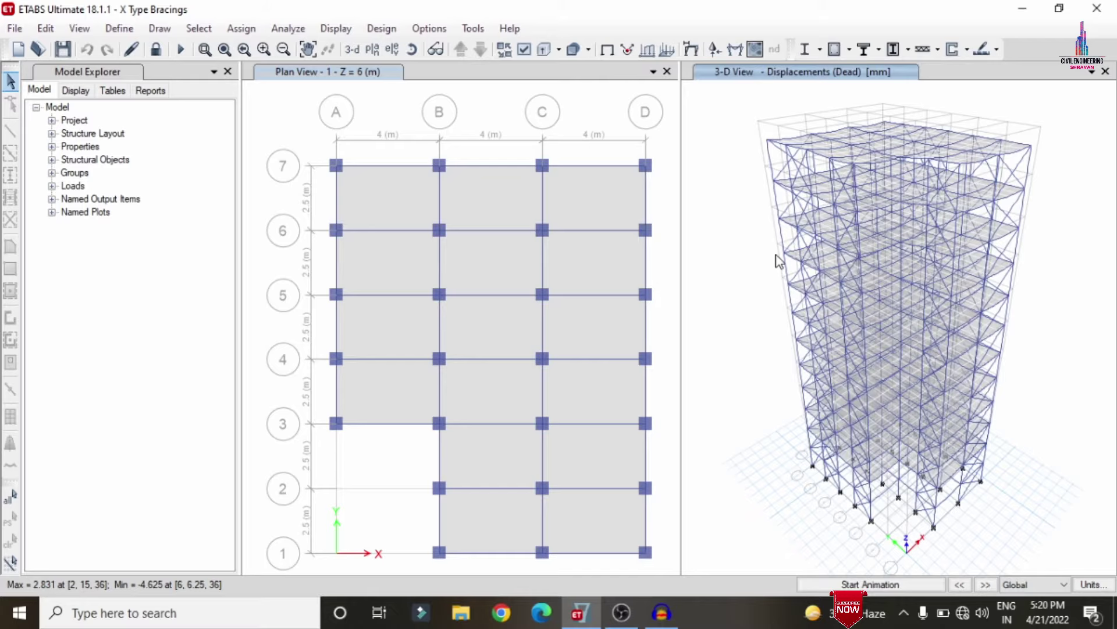
Review the concrete frame design preferences, including the IS 456:2000 design code, and accept them.
{"action": "left_click", "coordinate": [382, 29]}
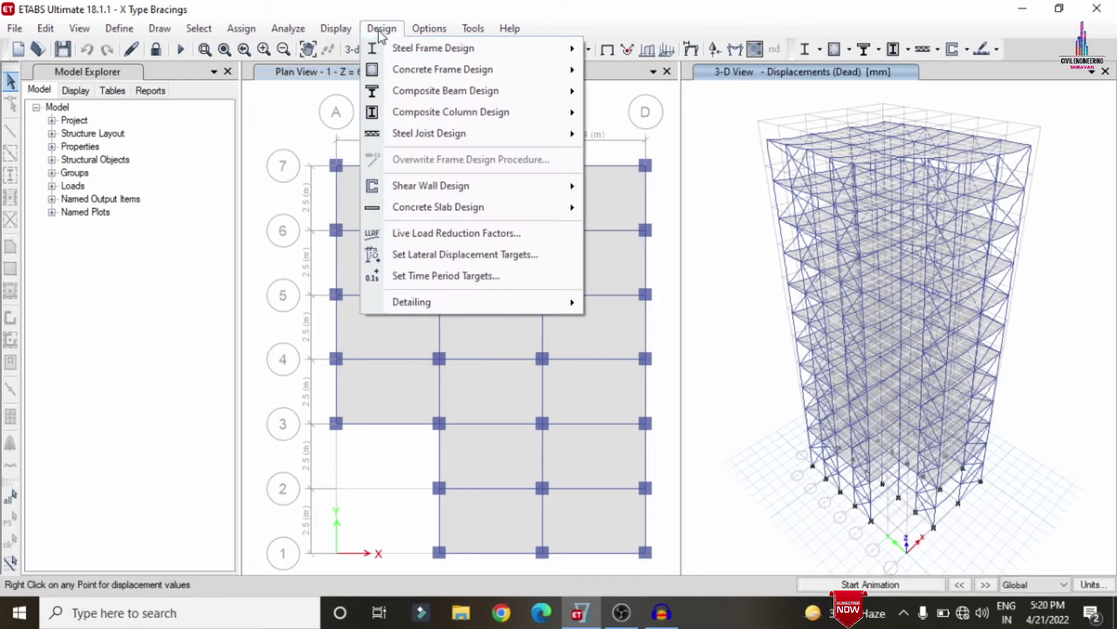
{"action": "mouse_move", "coordinate": [401, 65]}
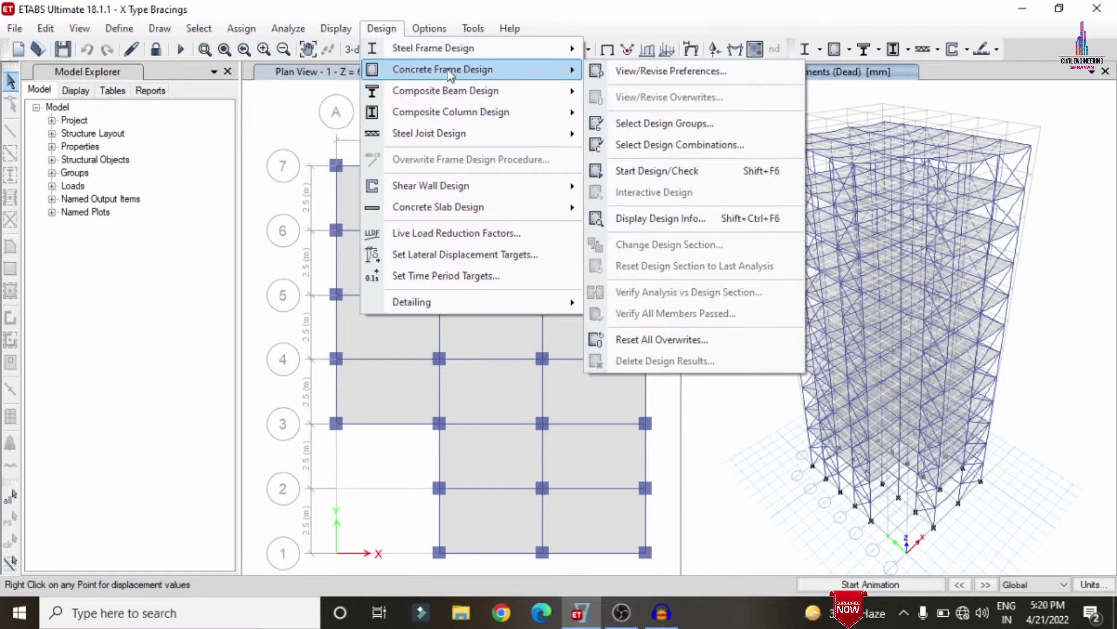
{"action": "left_click", "coordinate": [689, 72]}
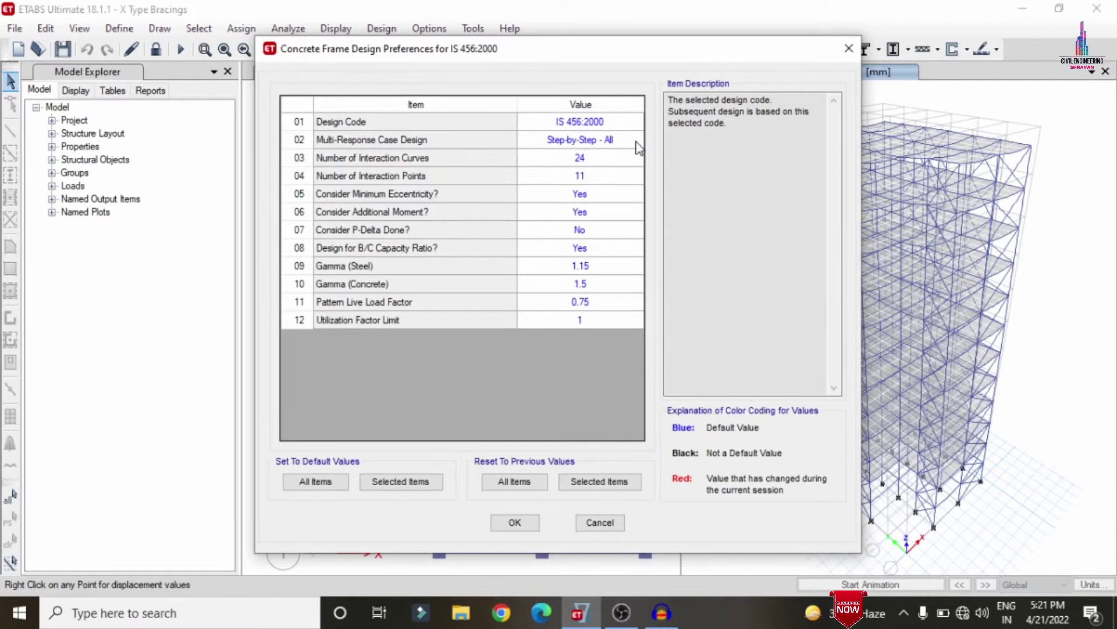
{"action": "left_click", "coordinate": [535, 528]}
Run the concrete frame design check on the building.
{"action": "left_click", "coordinate": [385, 27]}
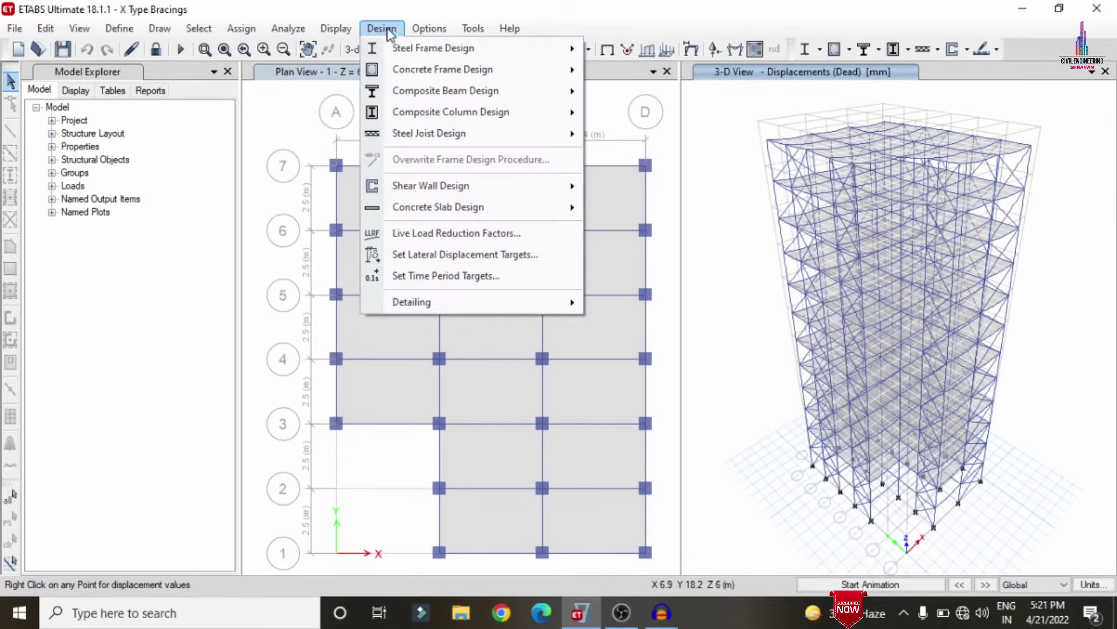
{"action": "mouse_move", "coordinate": [489, 71]}
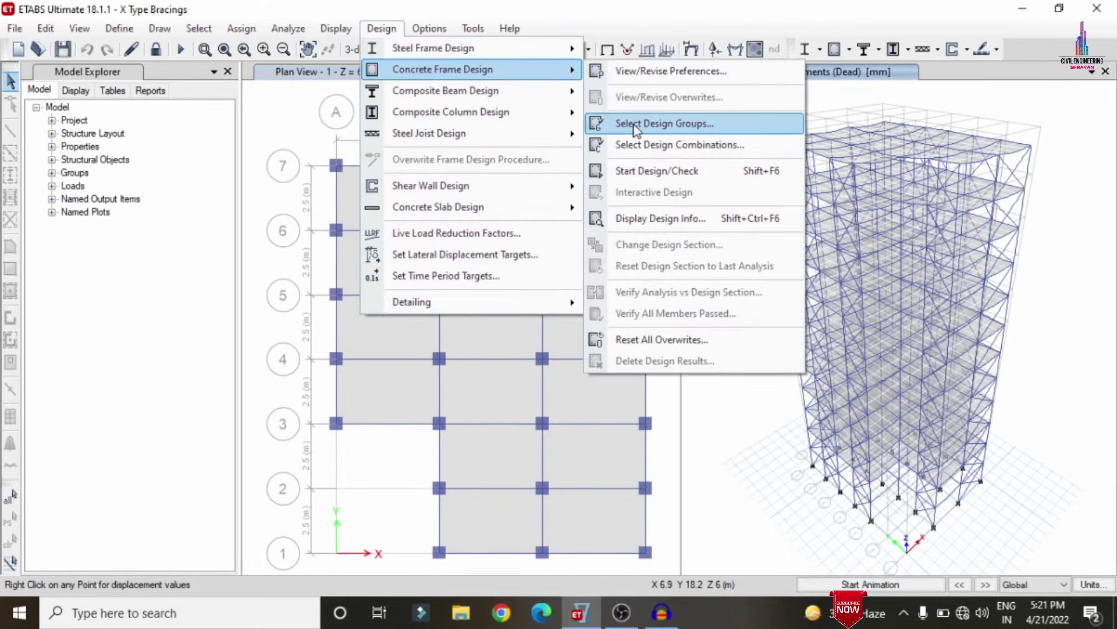
{"action": "left_click", "coordinate": [641, 171]}
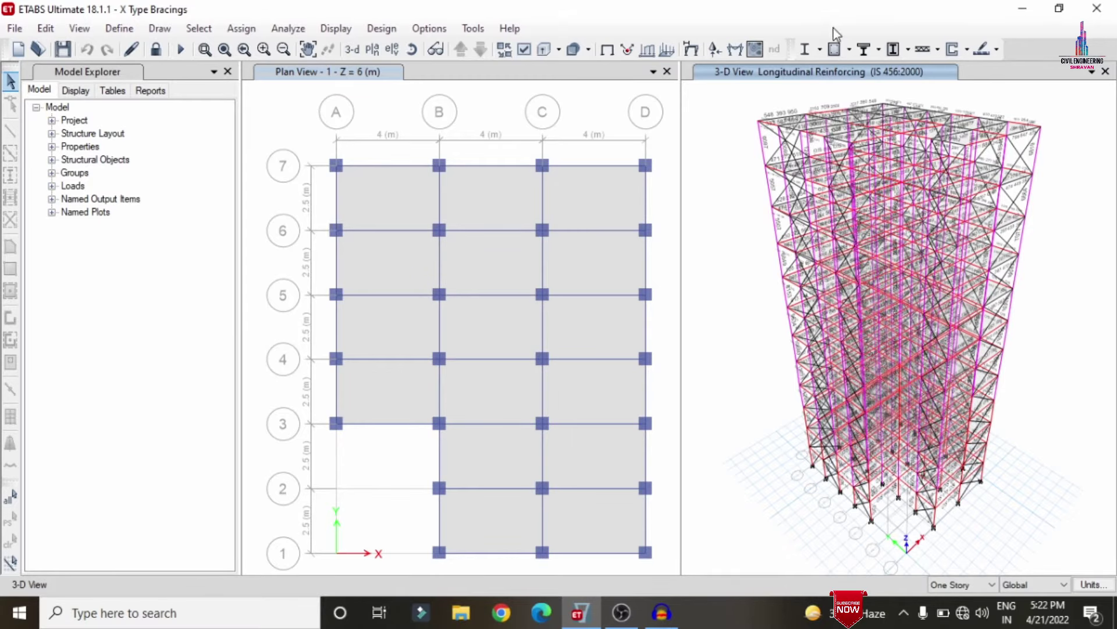
Review the concrete slab design preferences for the IS 456:2000 code and accept them.
{"action": "left_click", "coordinate": [997, 56]}
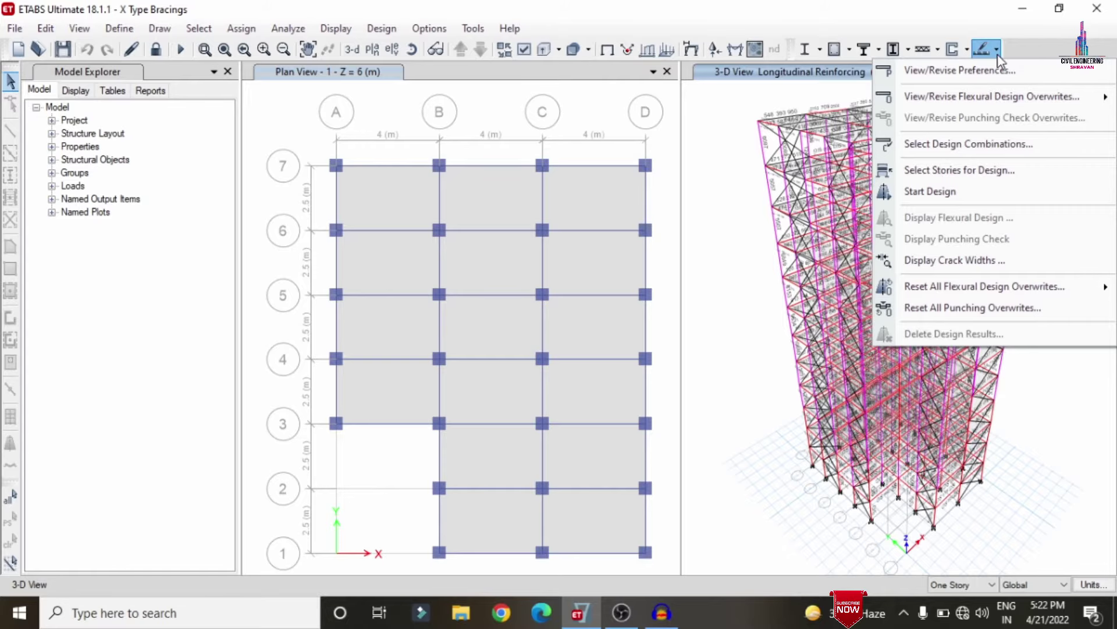
{"action": "left_click", "coordinate": [993, 69]}
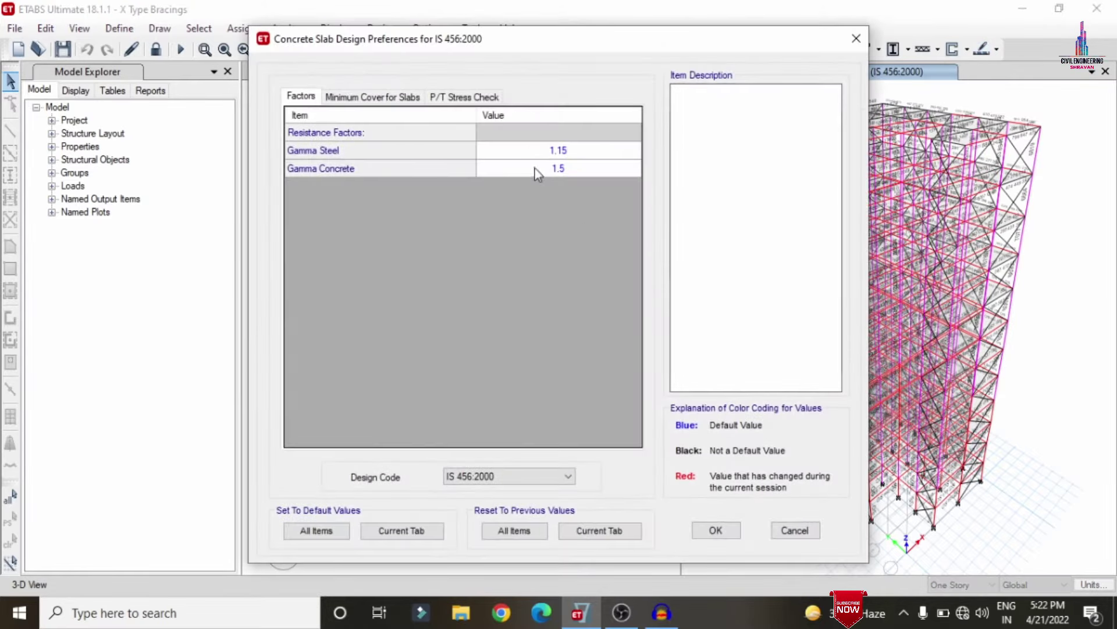
{"action": "left_click", "coordinate": [700, 535]}
Select all stories from 11 down to Base for slab design and run the concrete slab design.
{"action": "left_click", "coordinate": [1002, 52]}
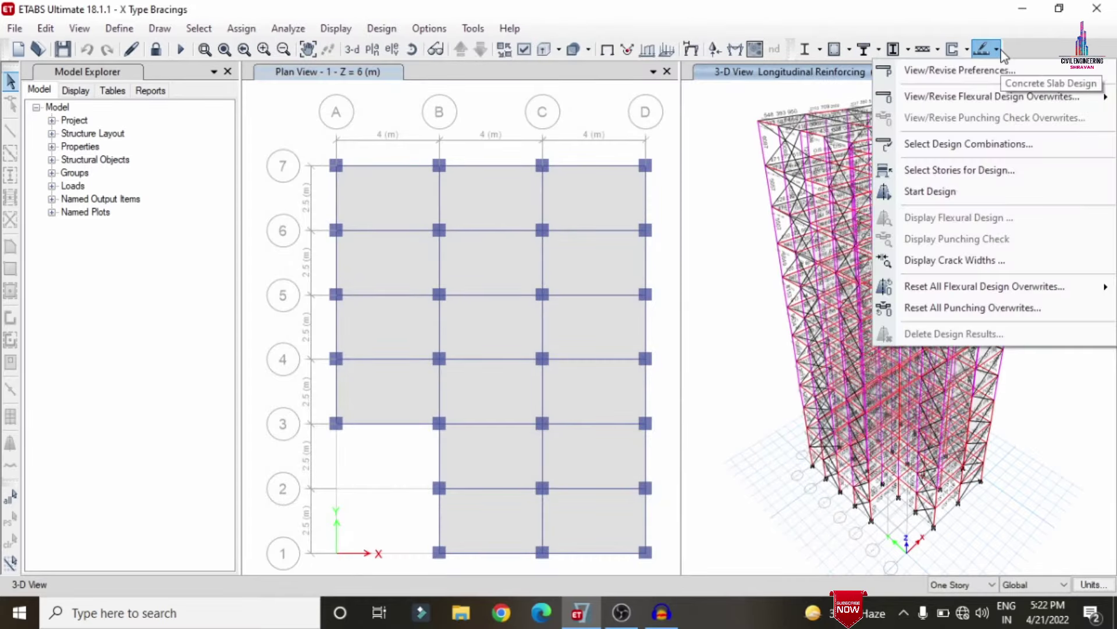
{"action": "left_click", "coordinate": [951, 171]}
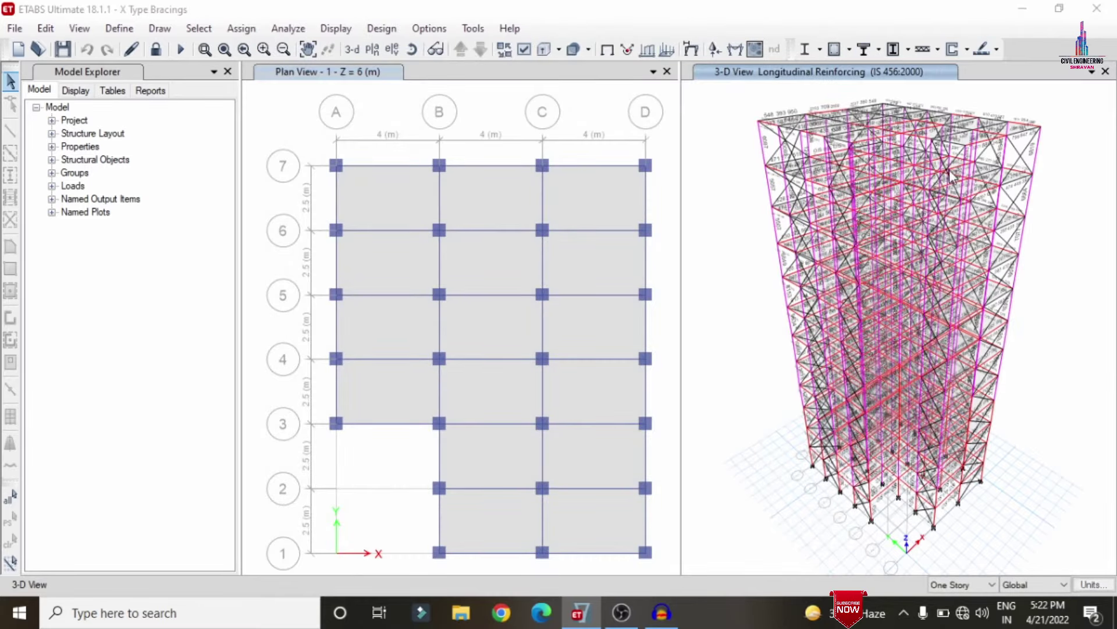
{"action": "left_click", "coordinate": [475, 138]}
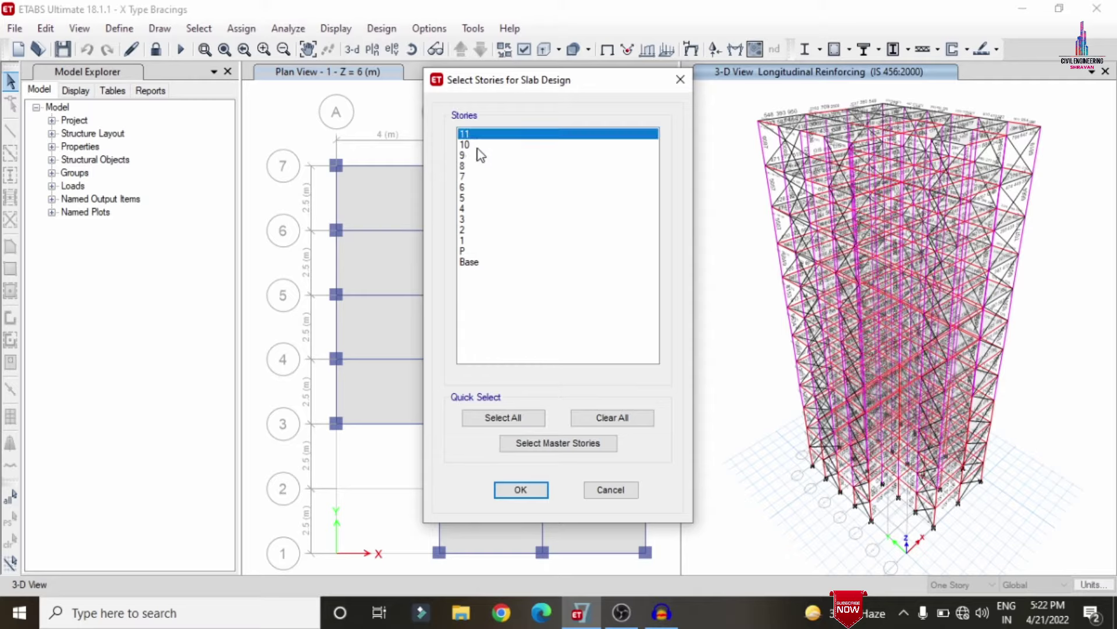
{"action": "left_click", "coordinate": [466, 188], "text": "ctrl"}
{"action": "left_click", "coordinate": [472, 230], "text": "ctrl"}
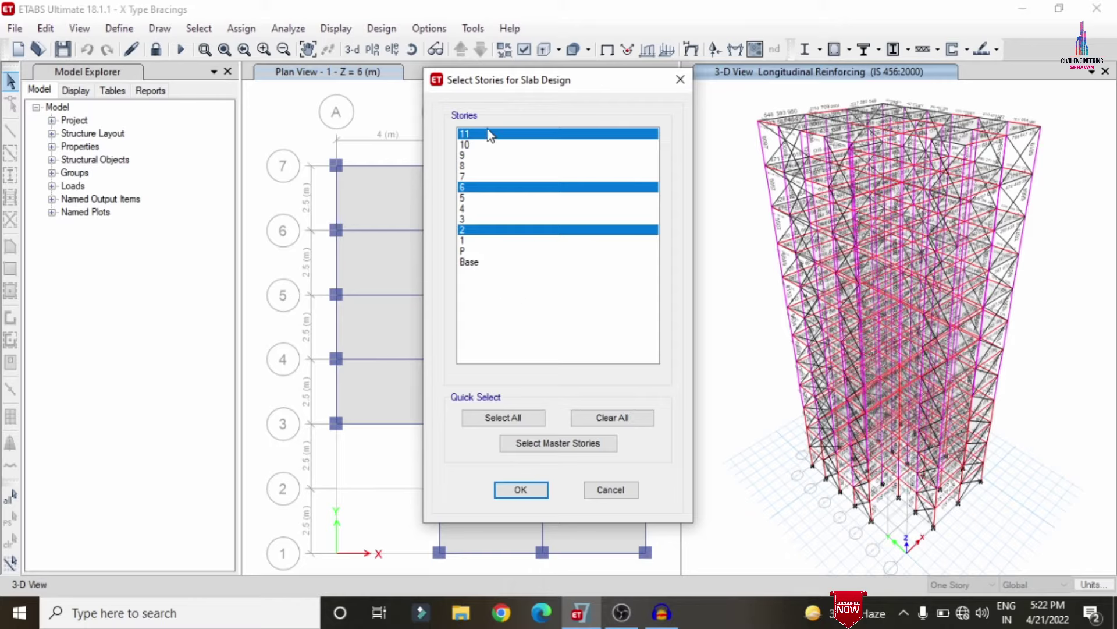
{"action": "left_click_drag", "start_coordinate": [482, 139], "coordinate": [500, 285]}
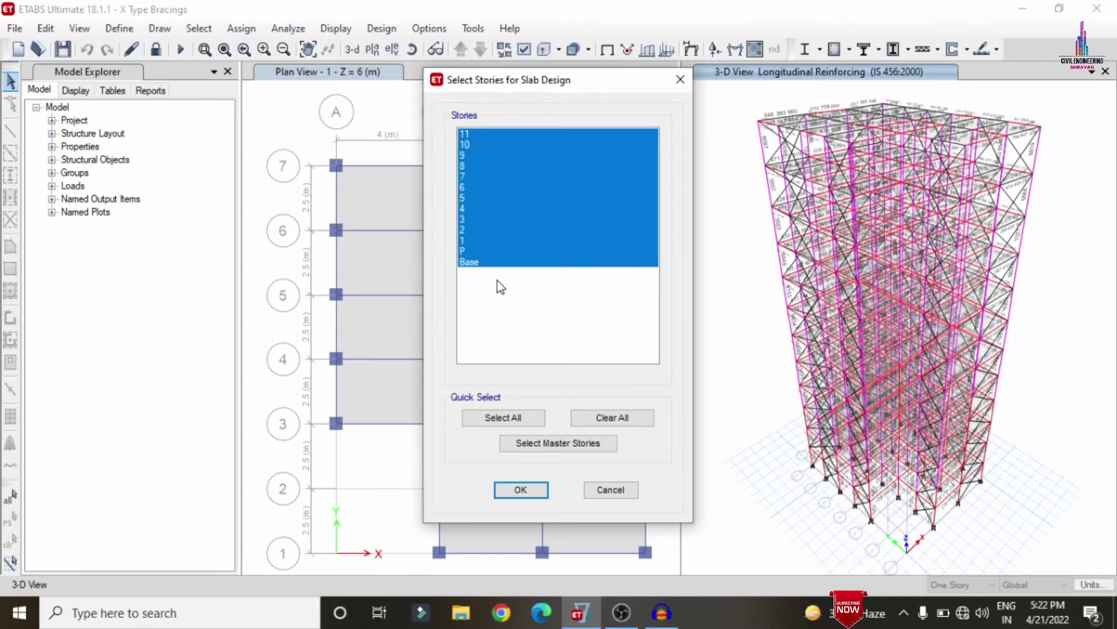
{"action": "left_click", "coordinate": [510, 490]}
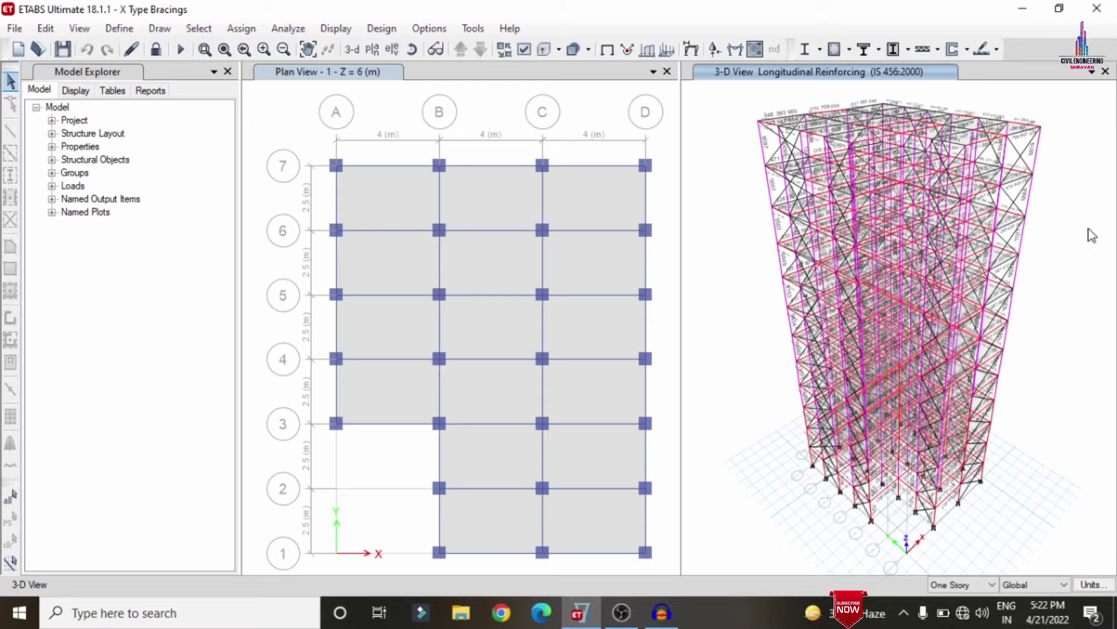
{"action": "left_click", "coordinate": [996, 50]}
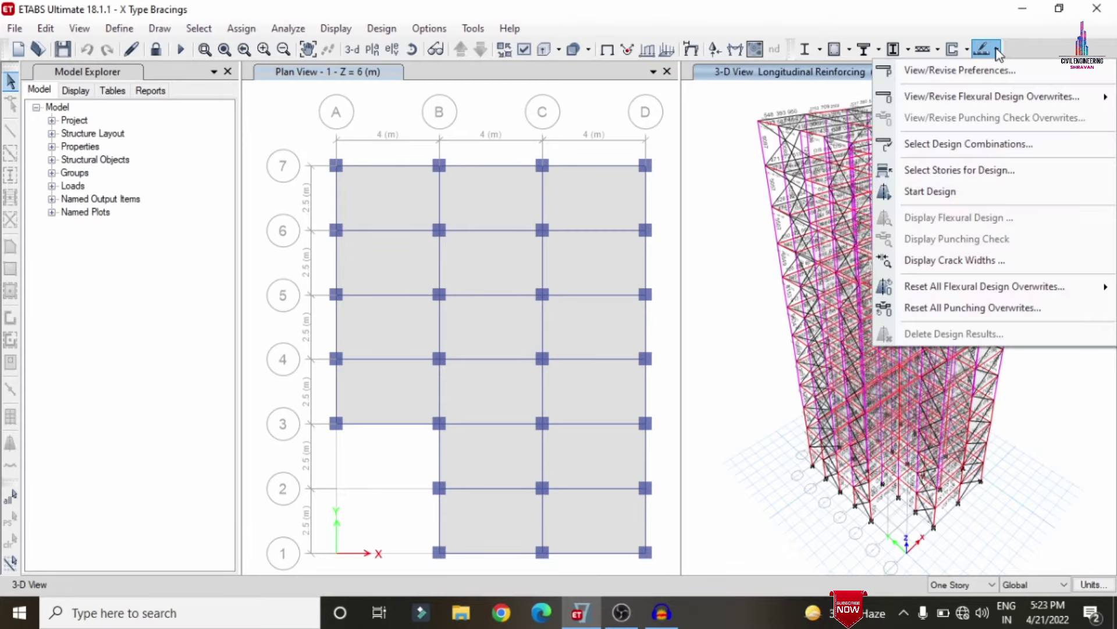
{"action": "left_click", "coordinate": [962, 189]}
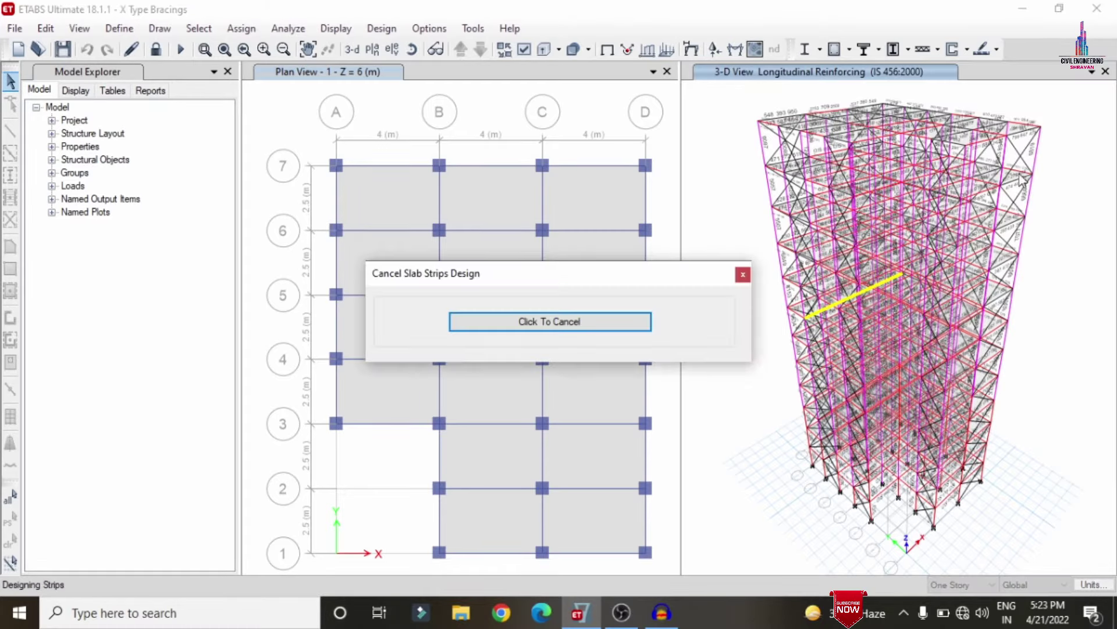
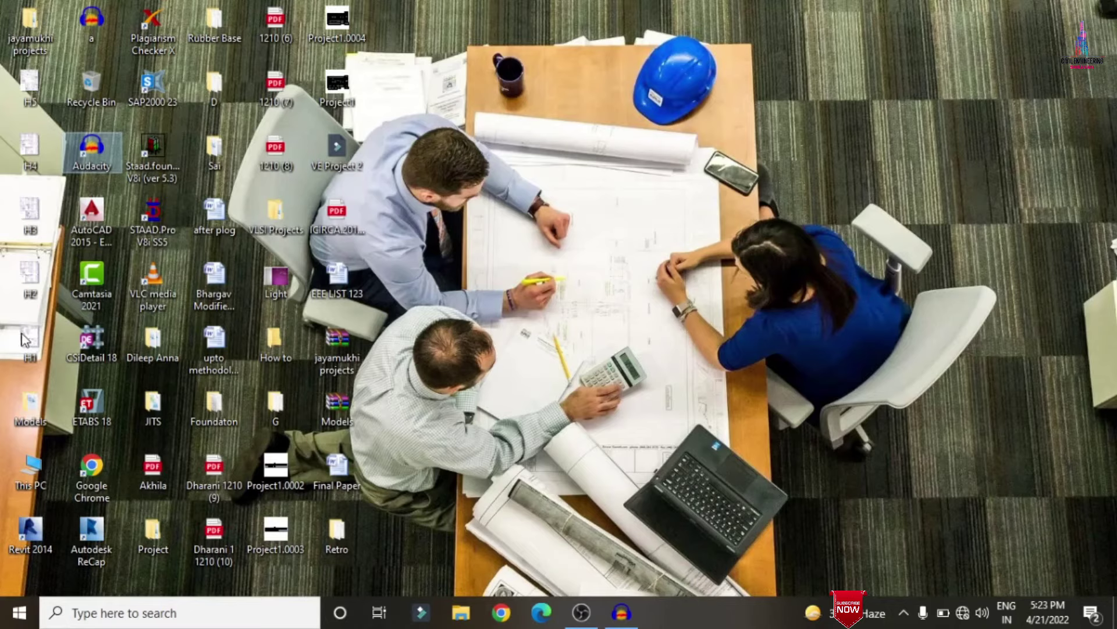
Switch to CSiDetail by launching CSiDetail 18 from the desktop and maximize its window.
{"action": "left_click", "coordinate": [92, 347]}
{"action": "double_click", "coordinate": [92, 347]}
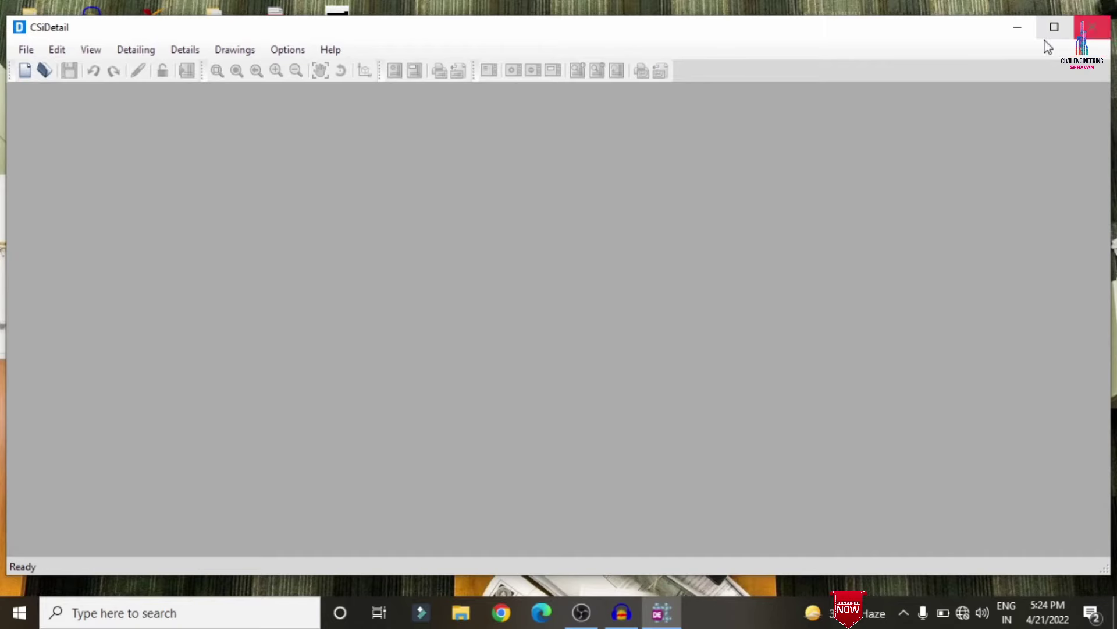
{"action": "left_click", "coordinate": [1042, 38]}
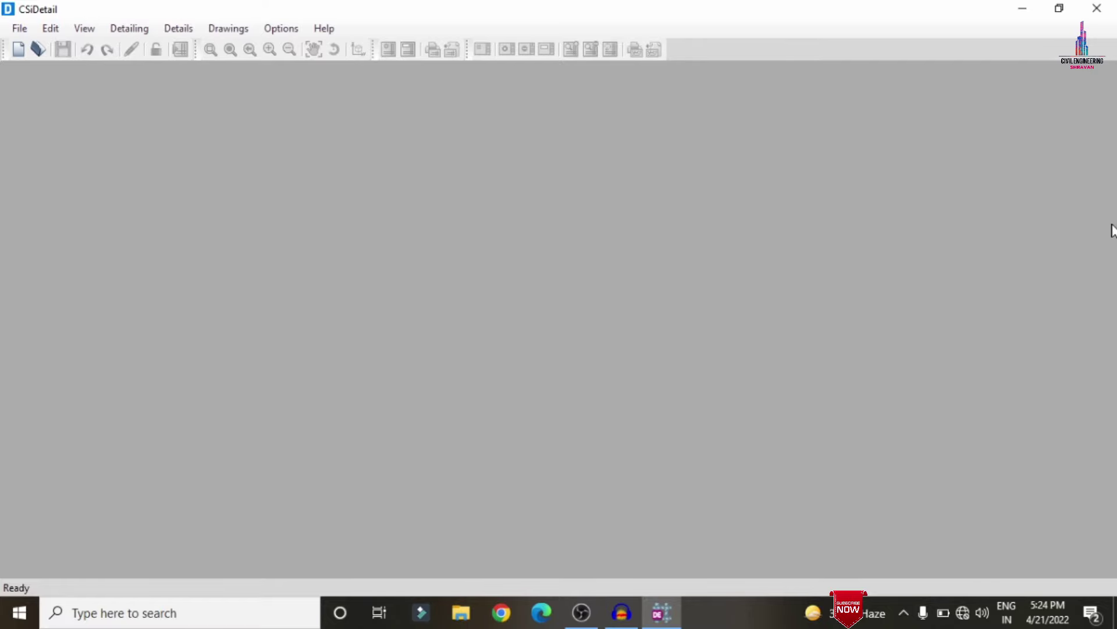
Start a new detailing project from the ETABS model file X Type Bracings and dismiss the import warnings.
{"action": "left_click", "coordinate": [19, 28]}
{"action": "left_click", "coordinate": [38, 50]}
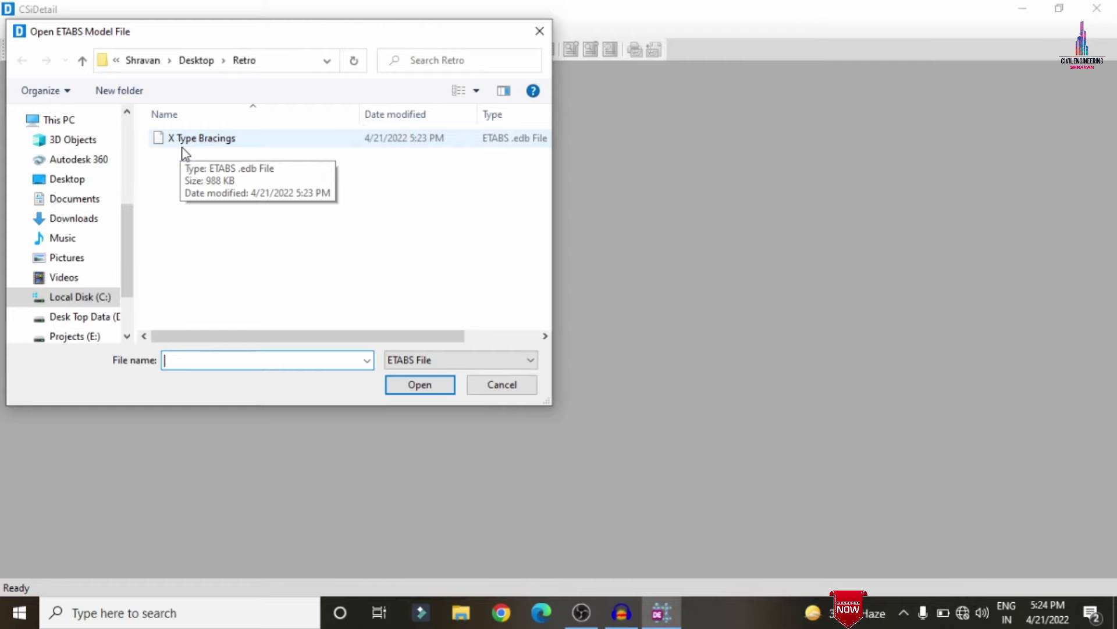
{"action": "double_click", "coordinate": [185, 140]}
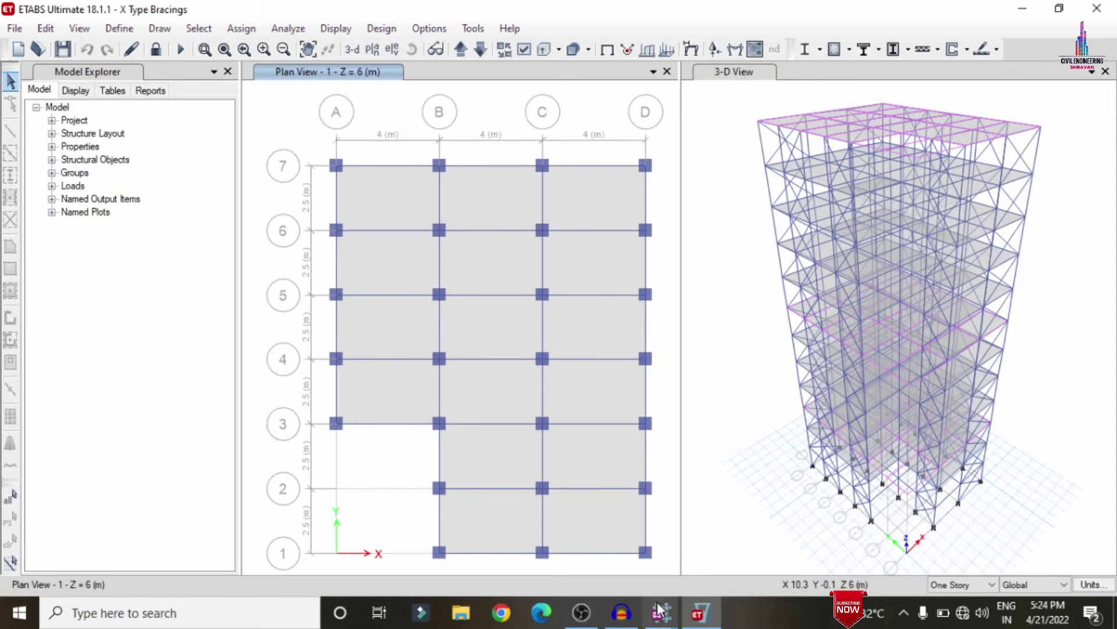
{"action": "mouse_move", "coordinate": [662, 612]}
{"action": "left_click", "coordinate": [718, 576]}
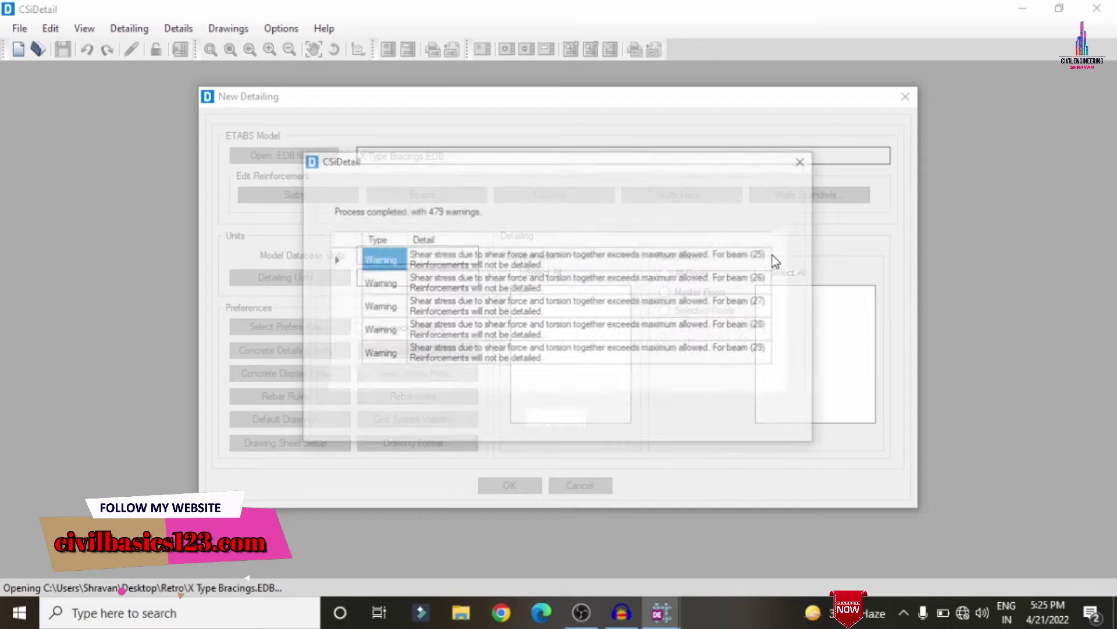
{"action": "left_click", "coordinate": [568, 419]}
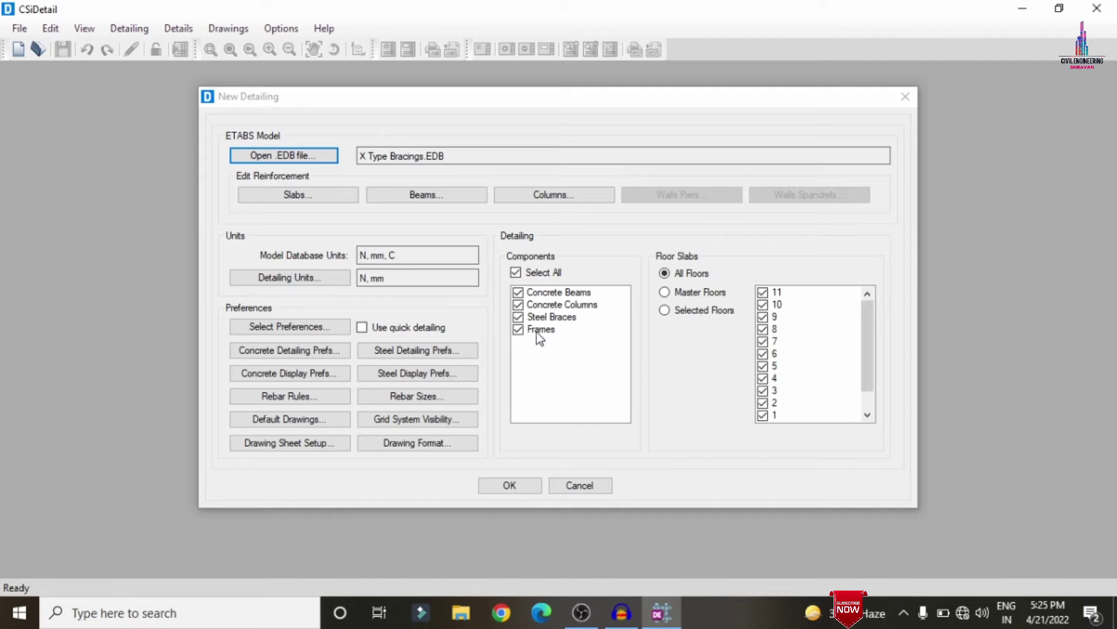
Set the detailing units to kilonewton force with the SI (25) rebar set, keeping rebar weight in kilograms.
{"action": "left_click", "coordinate": [281, 280]}
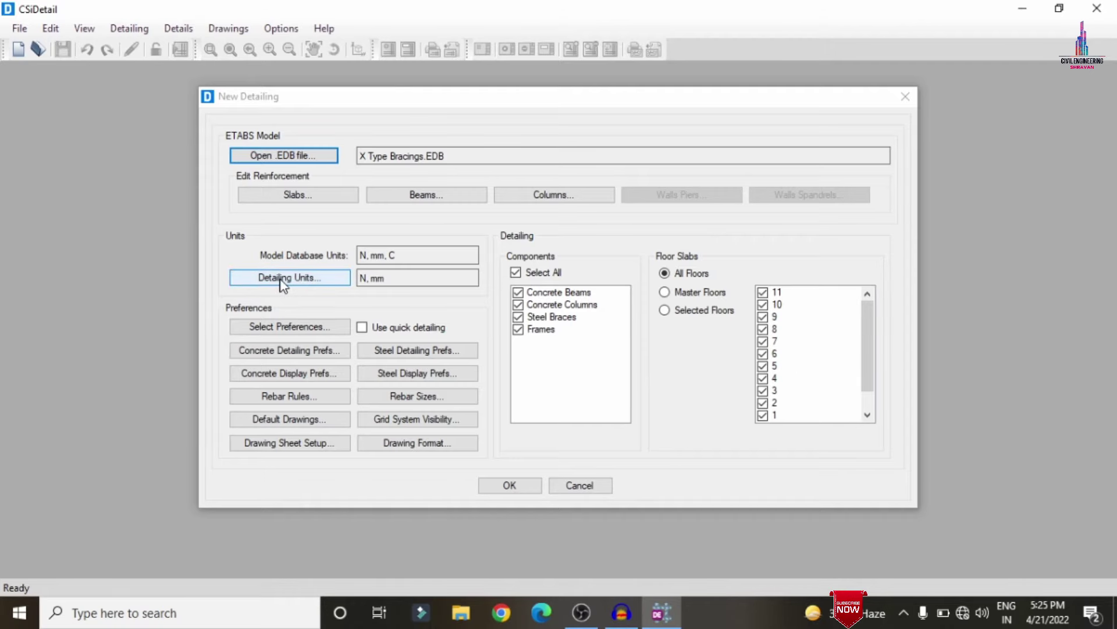
{"action": "left_click", "coordinate": [494, 334]}
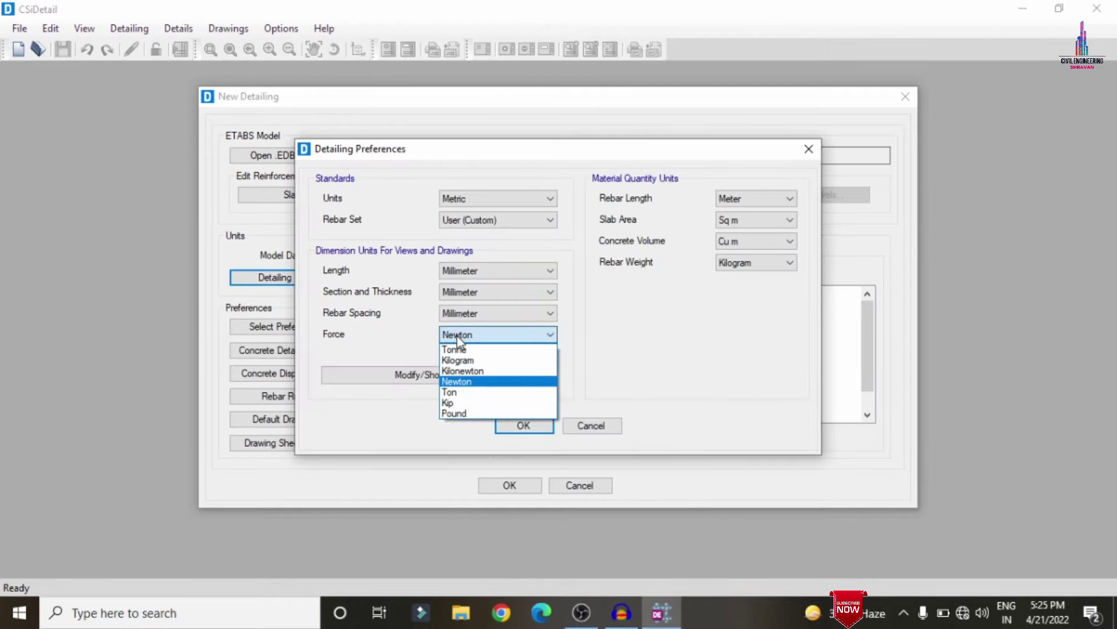
{"action": "left_click", "coordinate": [465, 368]}
{"action": "left_click", "coordinate": [476, 218]}
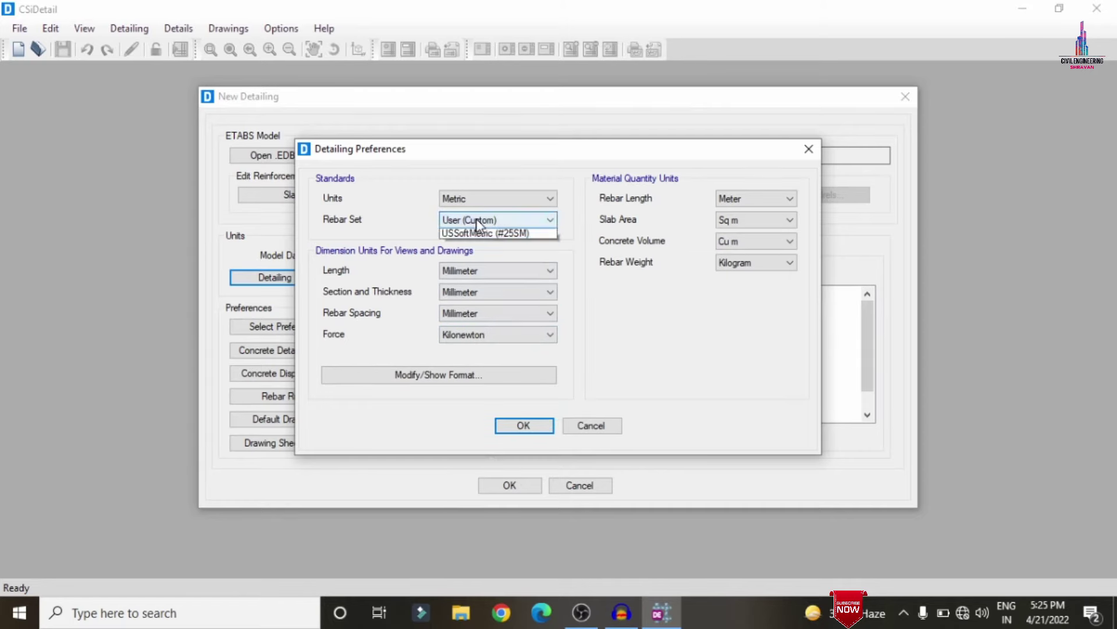
{"action": "left_click", "coordinate": [468, 257]}
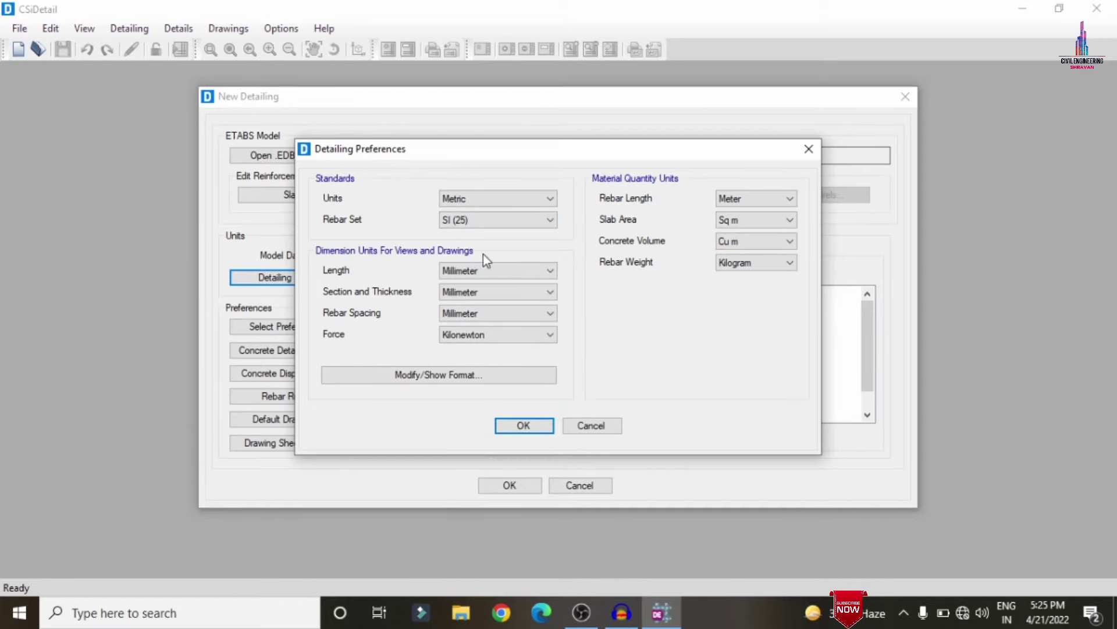
{"action": "left_click", "coordinate": [757, 263]}
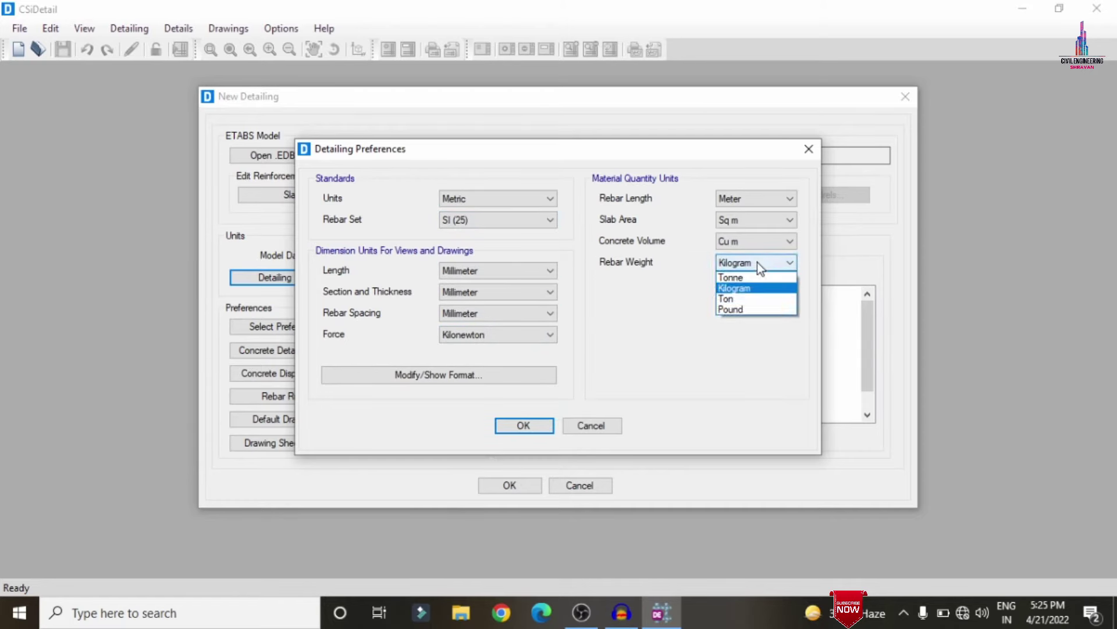
{"action": "left_click", "coordinate": [736, 293]}
{"action": "left_click", "coordinate": [530, 424]}
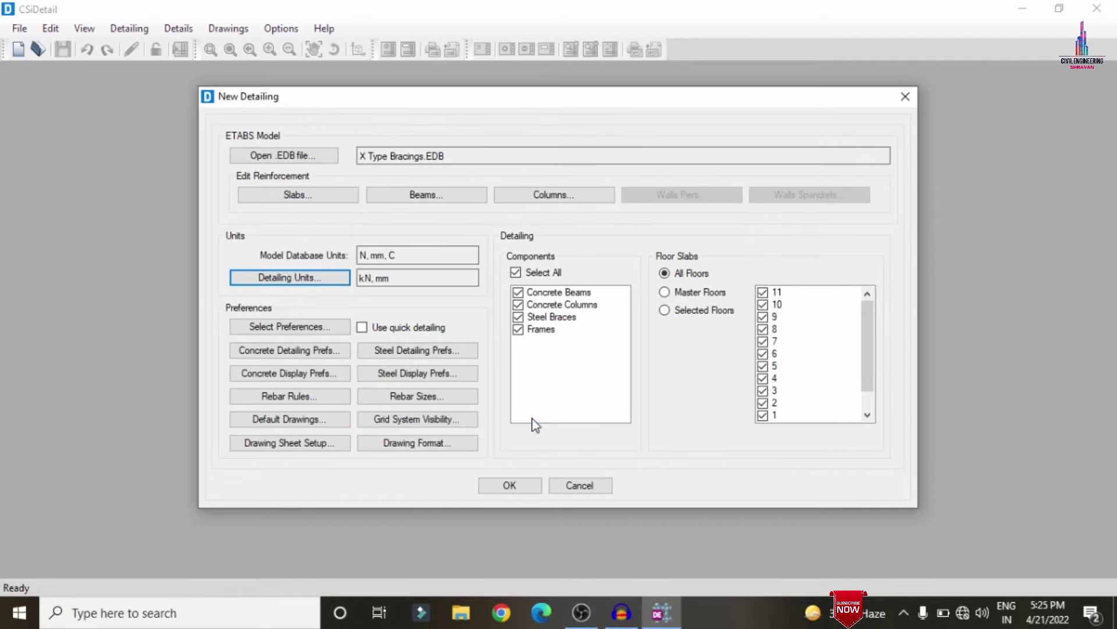
Use standard detailing preferences based on the IS 456:2000 code.
{"action": "left_click", "coordinate": [265, 326]}
{"action": "left_click", "coordinate": [434, 314]}
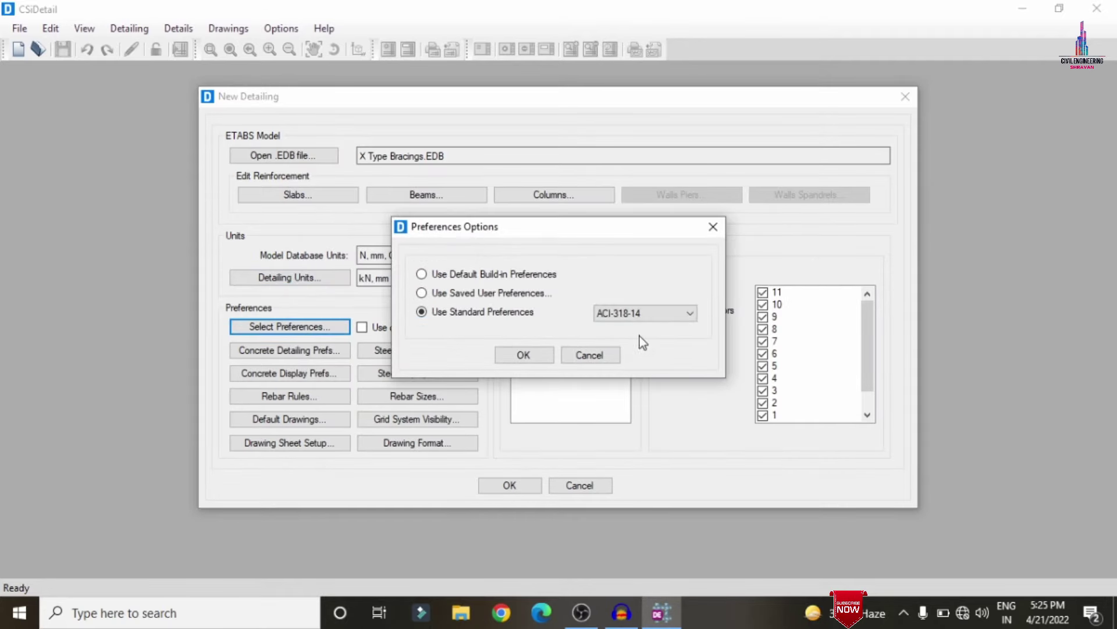
{"action": "left_click", "coordinate": [640, 314]}
{"action": "left_click", "coordinate": [634, 337]}
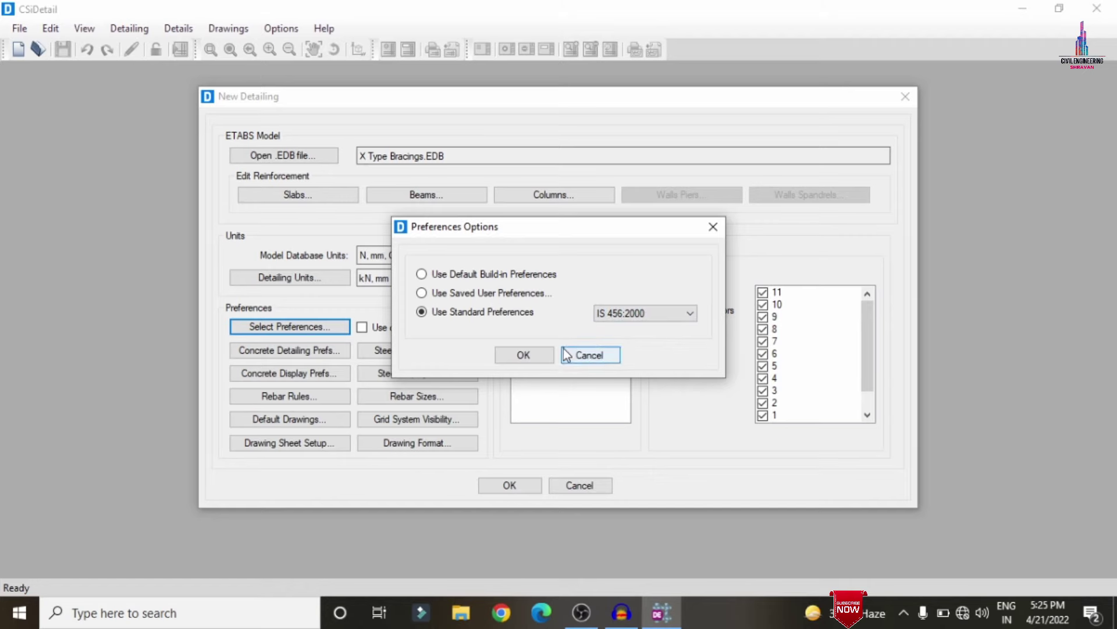
{"action": "left_click", "coordinate": [523, 354]}
Set the concrete detailing label prefixes to B for beams, C for columns and W for walls, and accept the default concrete display preferences.
{"action": "left_click", "coordinate": [265, 357]}
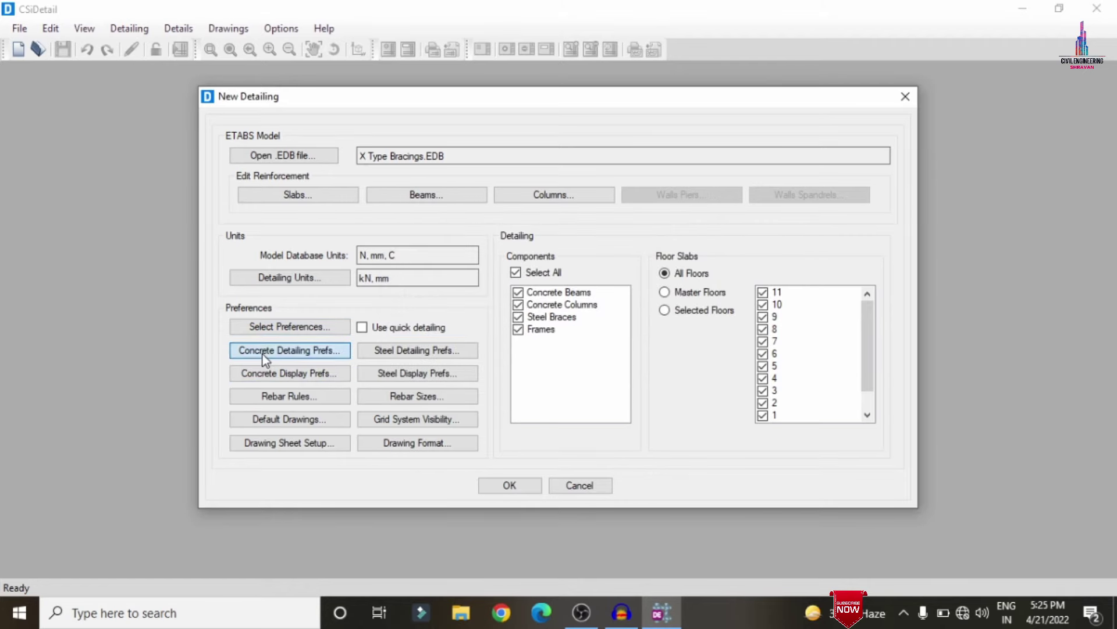
{"action": "left_click", "coordinate": [399, 158]}
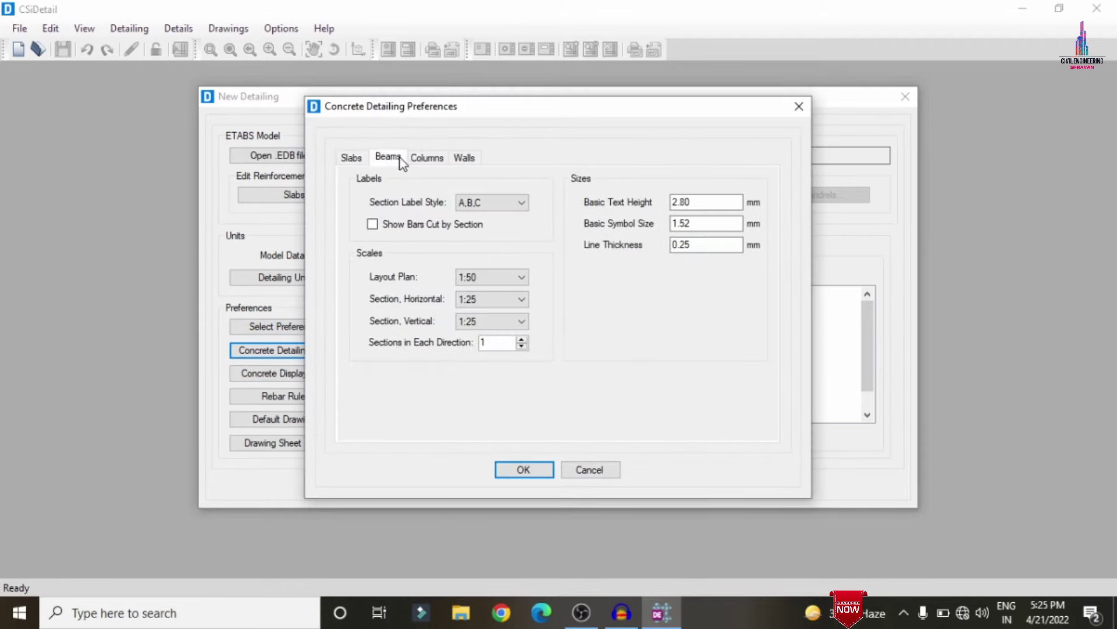
{"action": "double_click", "coordinate": [468, 201]}
{"action": "type", "text": "B"}
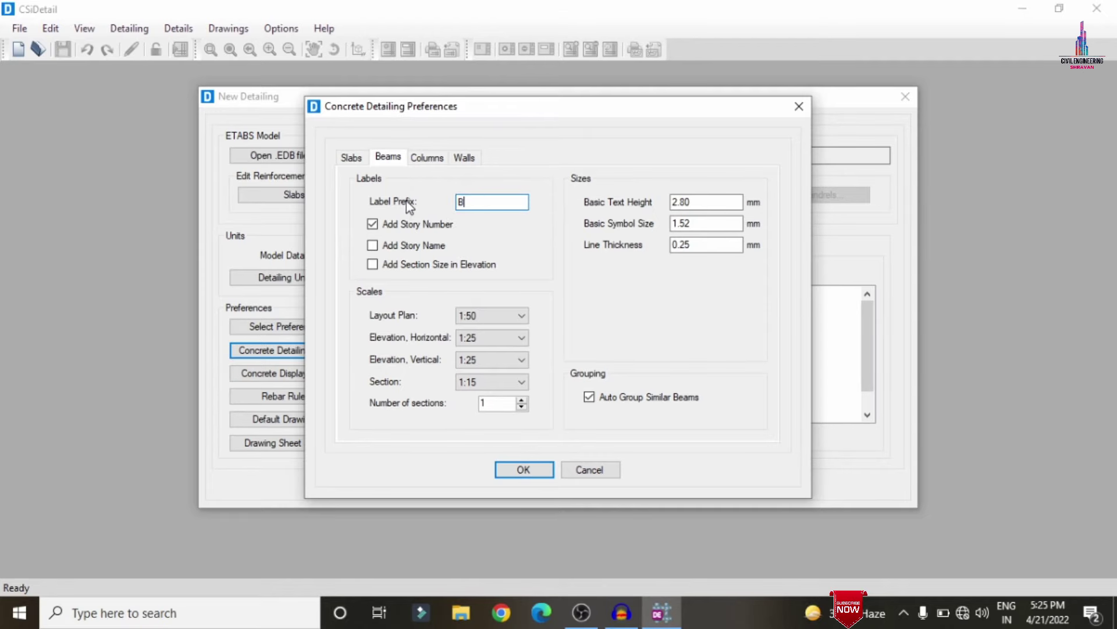
{"action": "left_click", "coordinate": [427, 158]}
{"action": "left_click_drag", "start_coordinate": [470, 201], "coordinate": [373, 208]}
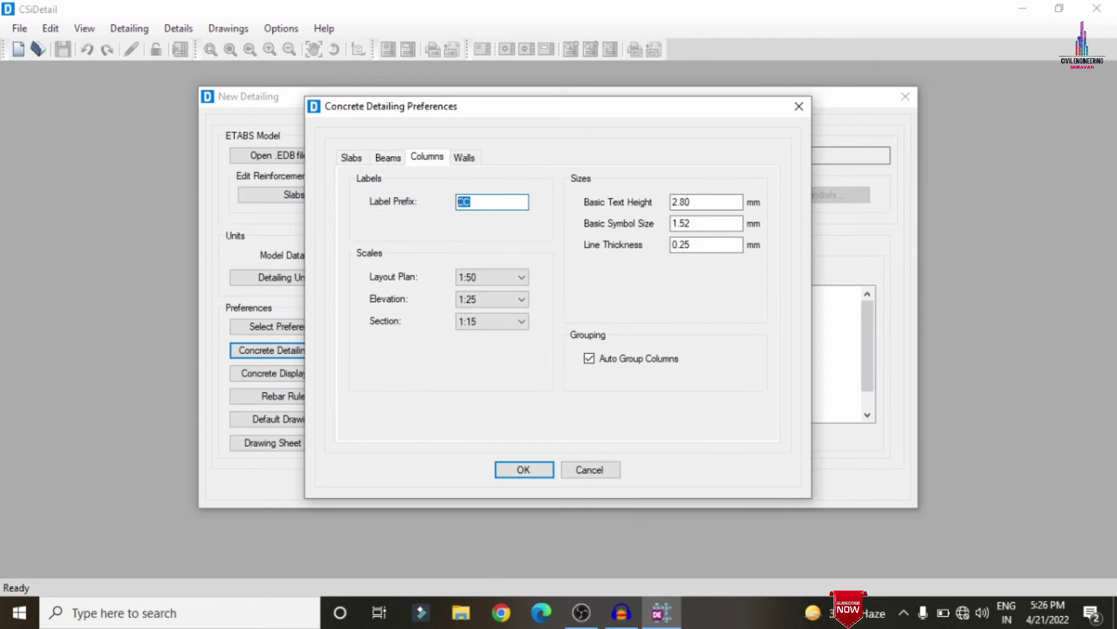
{"action": "type", "text": "C"}
{"action": "left_click", "coordinate": [464, 158]}
{"action": "left_click_drag", "start_coordinate": [481, 203], "coordinate": [411, 213]}
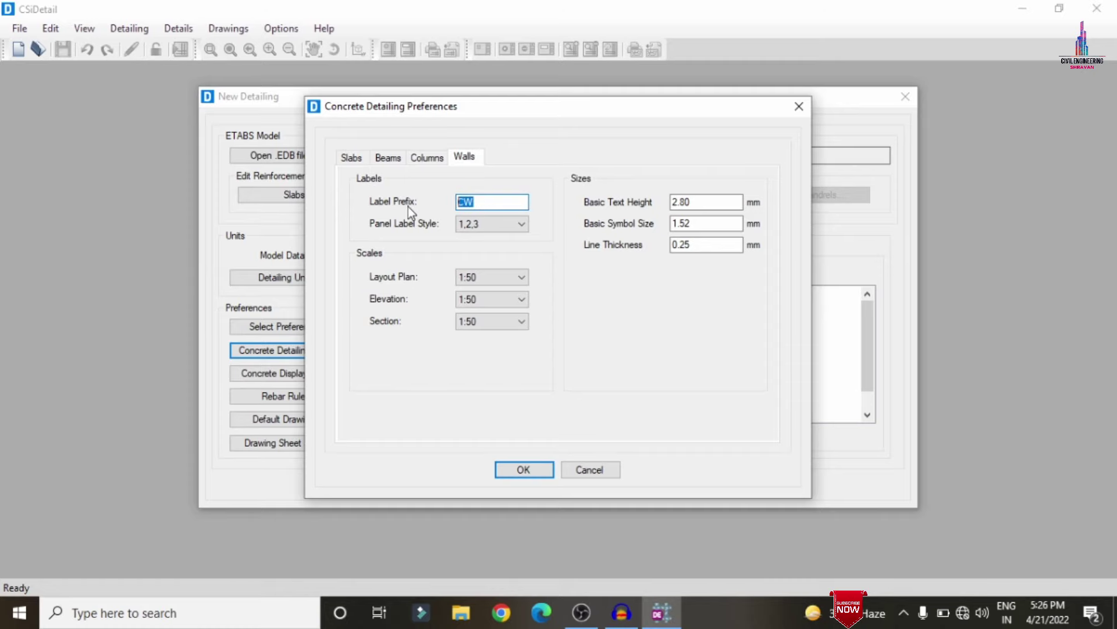
{"action": "type", "text": "W"}
{"action": "left_click", "coordinate": [514, 468]}
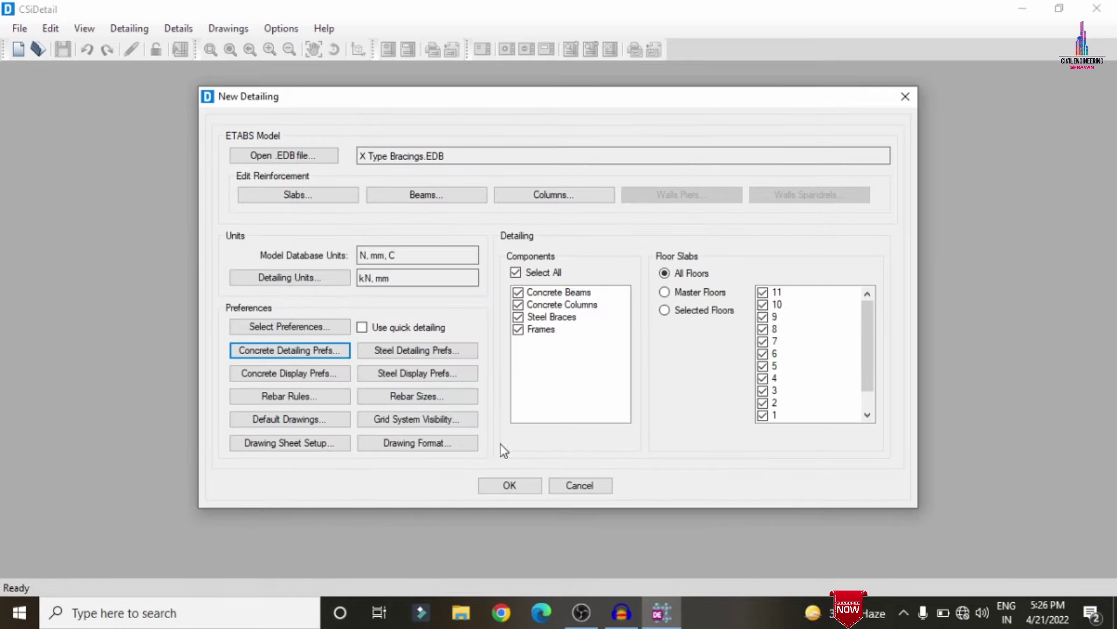
{"action": "left_click", "coordinate": [304, 374]}
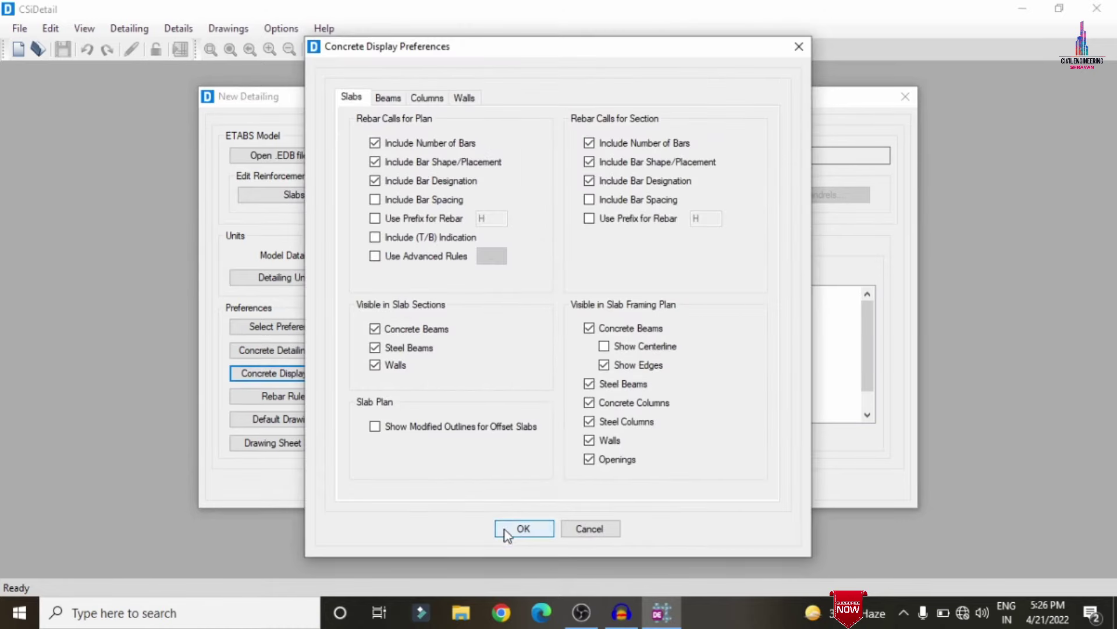
{"action": "left_click", "coordinate": [515, 531]}
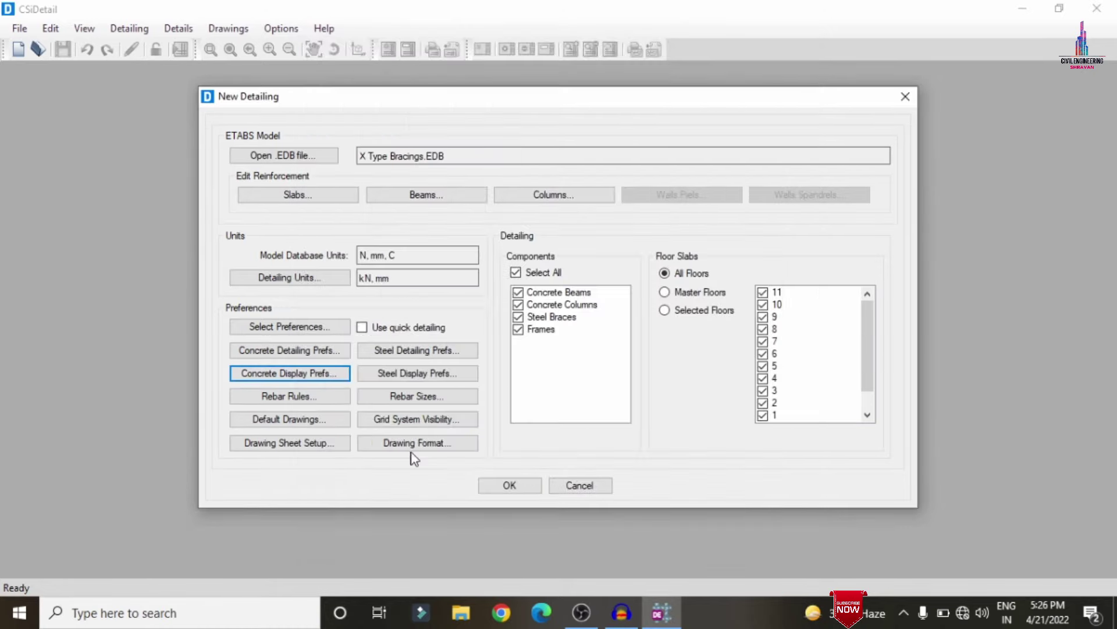
In the rebar selection rules, set the slabs' minimum bar spacing to 120 mm.
{"action": "left_click", "coordinate": [278, 398]}
{"action": "double_click", "coordinate": [408, 208]}
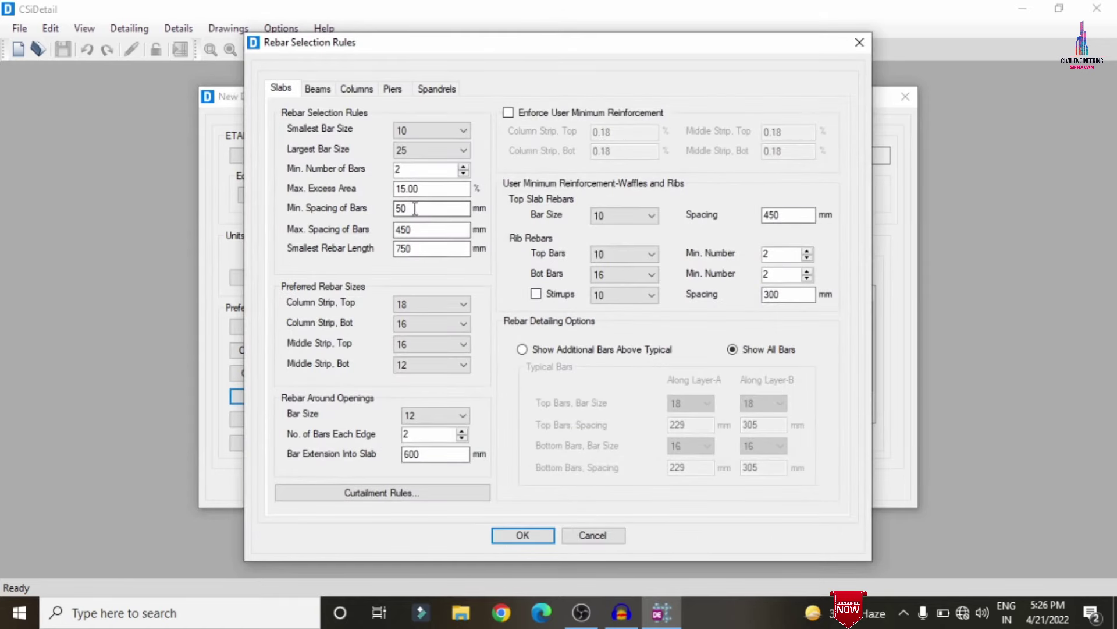
{"action": "type", "text": "120"}
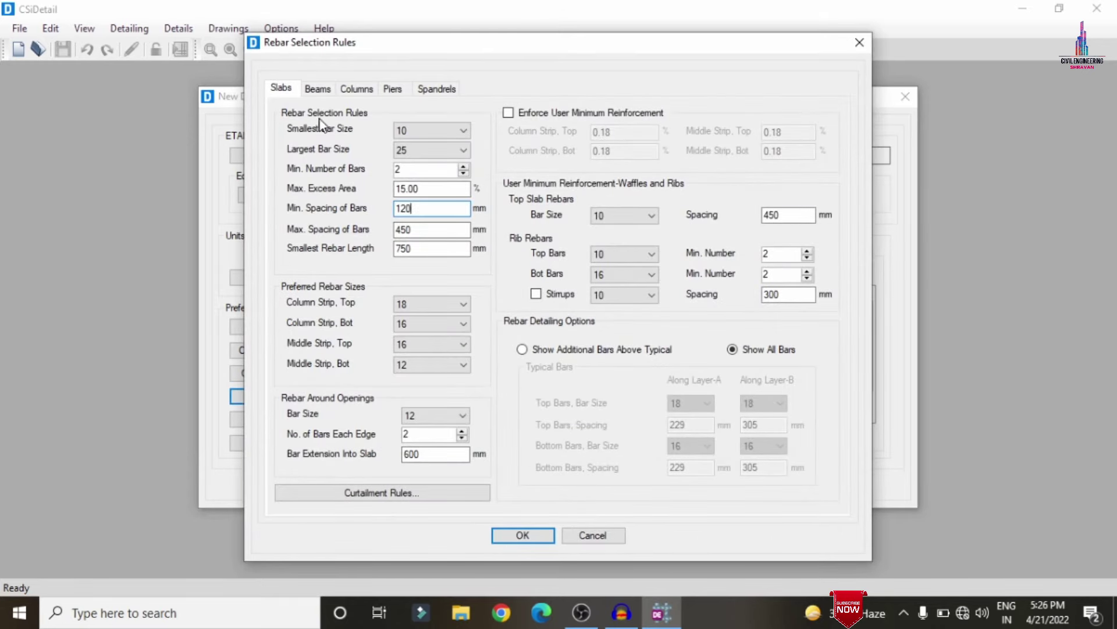
Set the minimum stirrup spacing of non-seismic beams to 120 mm in zones A, B and C.
{"action": "left_click", "coordinate": [318, 88]}
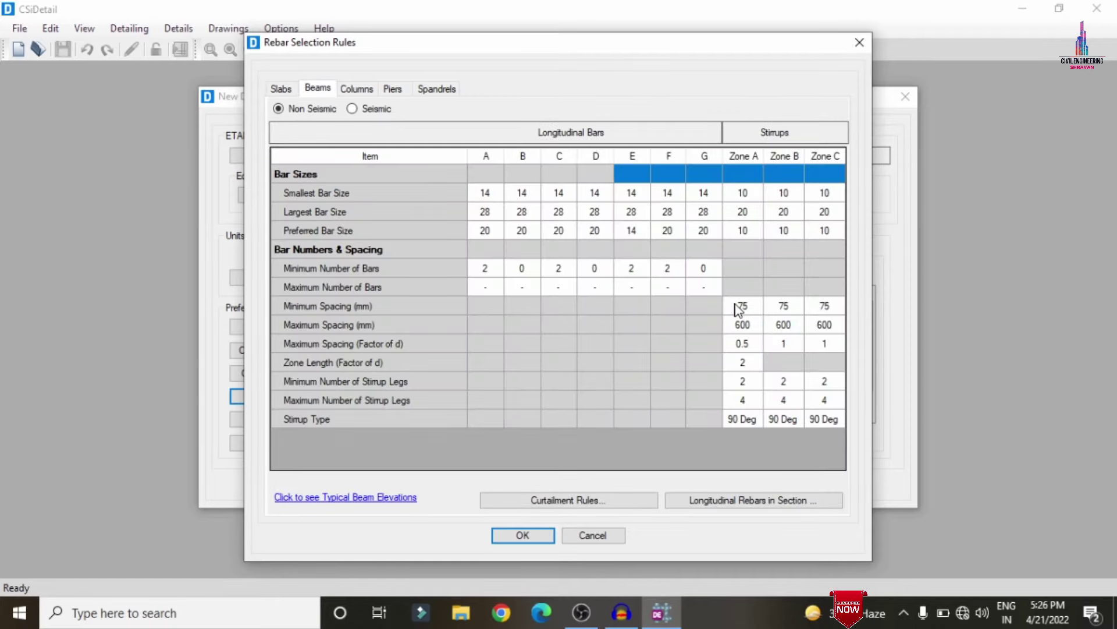
{"action": "double_click", "coordinate": [743, 305]}
{"action": "type", "text": "120"}
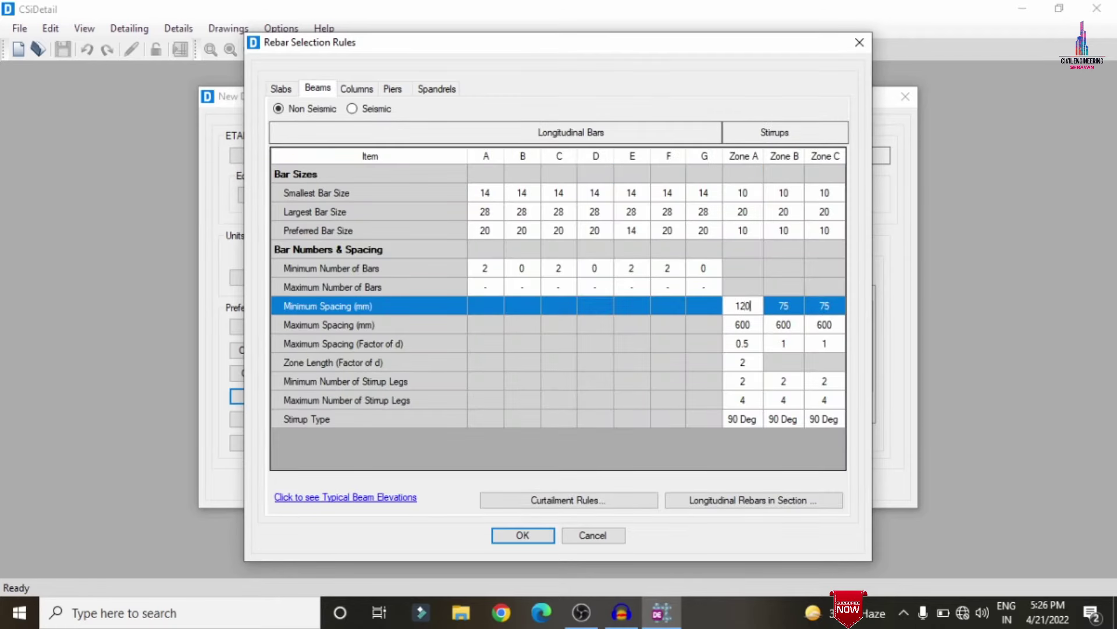
{"action": "key", "text": "Tab"}
{"action": "type", "text": "1"}
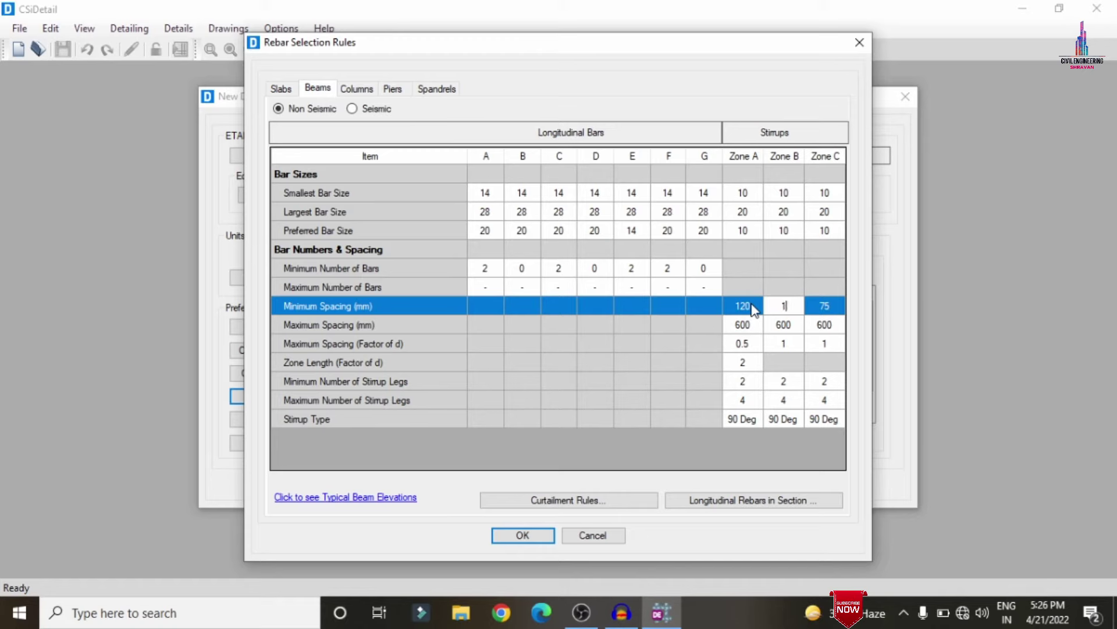
{"action": "type", "text": "3020"}
{"action": "key", "text": "Tab"}
{"action": "type", "text": "11"}
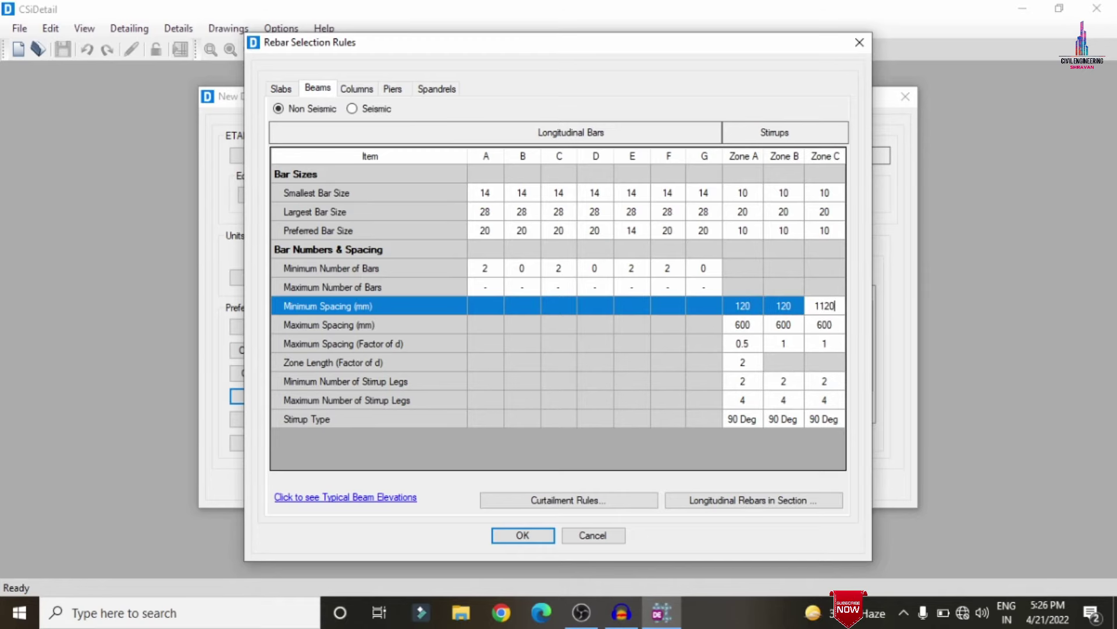
{"action": "key", "text": "BackSpace"}
{"action": "key", "text": "BackSpace"}
{"action": "key", "text": "BackSpace"}
Set the maximum stirrup spacing of the beams to 450 mm in zones A, B and C.
{"action": "left_click", "coordinate": [745, 326]}
{"action": "left_click", "coordinate": [744, 323]}
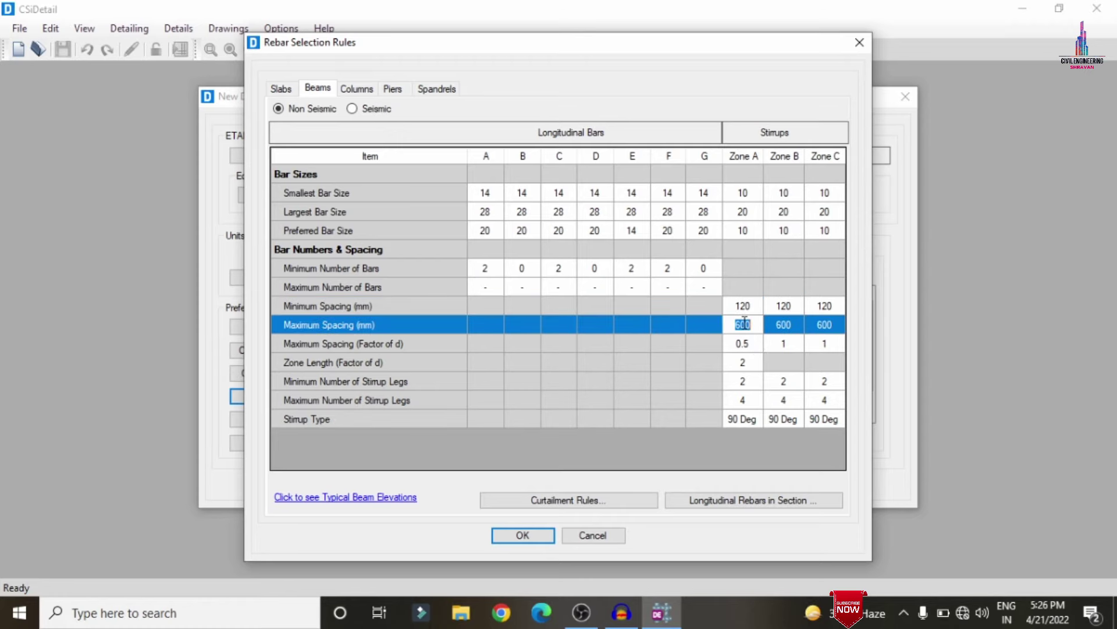
{"action": "type", "text": "450"}
{"action": "key", "text": "Tab"}
{"action": "type", "text": "450"}
{"action": "key", "text": "Tab"}
{"action": "type", "text": "450"}
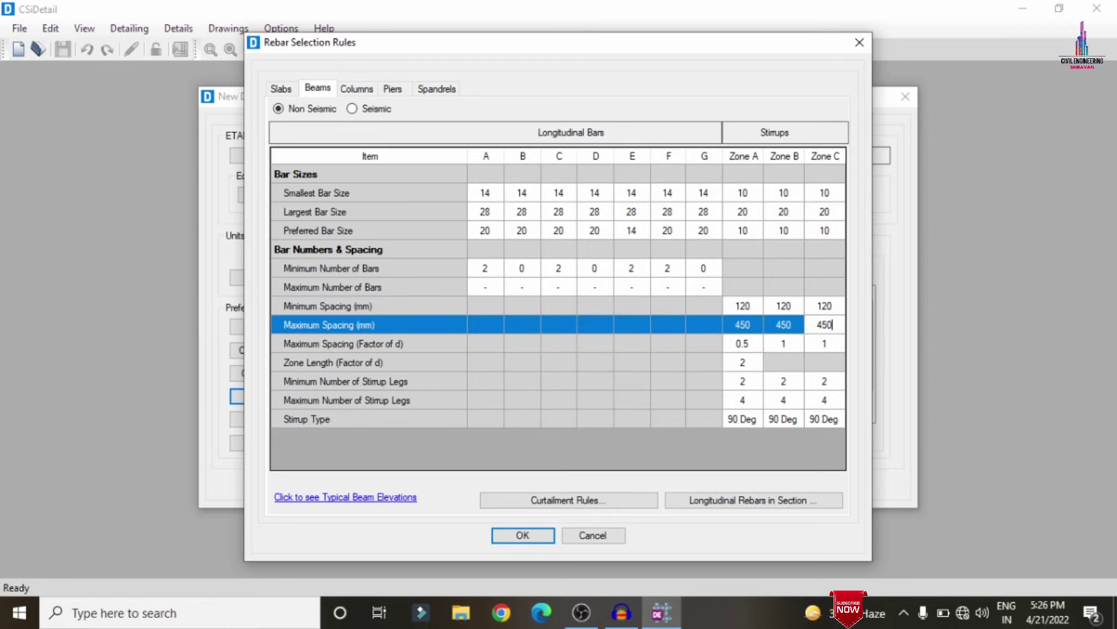
For non-seismic column ties in zone A, set the minimum spacing to 150 mm and the maximum spacing to 450 mm.
{"action": "left_click", "coordinate": [357, 87]}
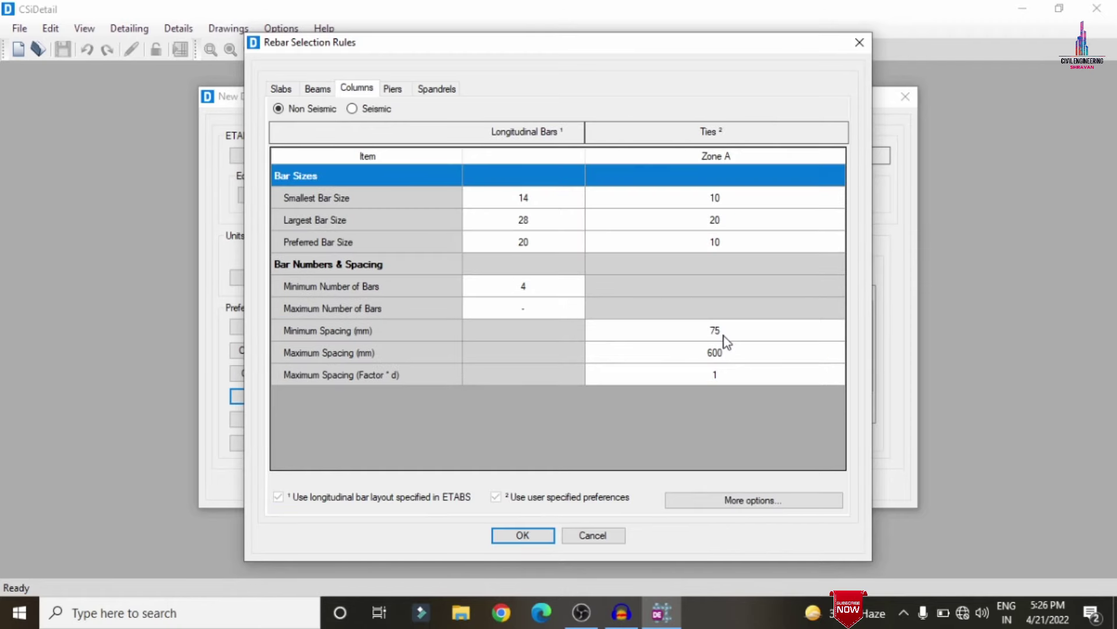
{"action": "left_click", "coordinate": [747, 331]}
{"action": "left_click", "coordinate": [746, 330]}
{"action": "type", "text": "150"}
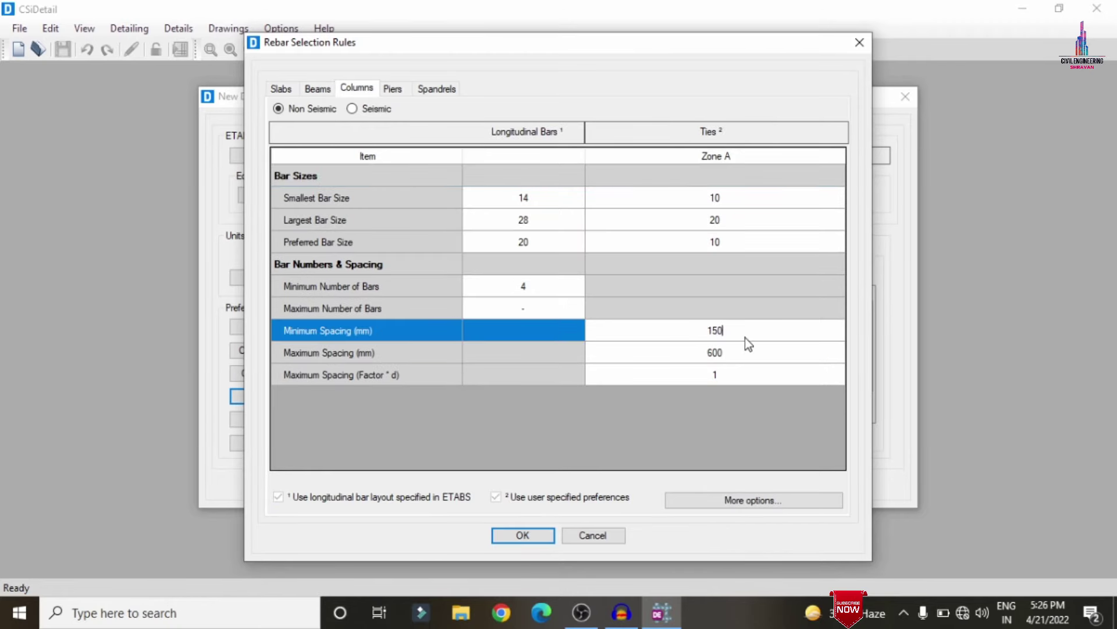
{"action": "left_click", "coordinate": [743, 344]}
{"action": "left_click", "coordinate": [743, 346]}
{"action": "type", "text": "450"}
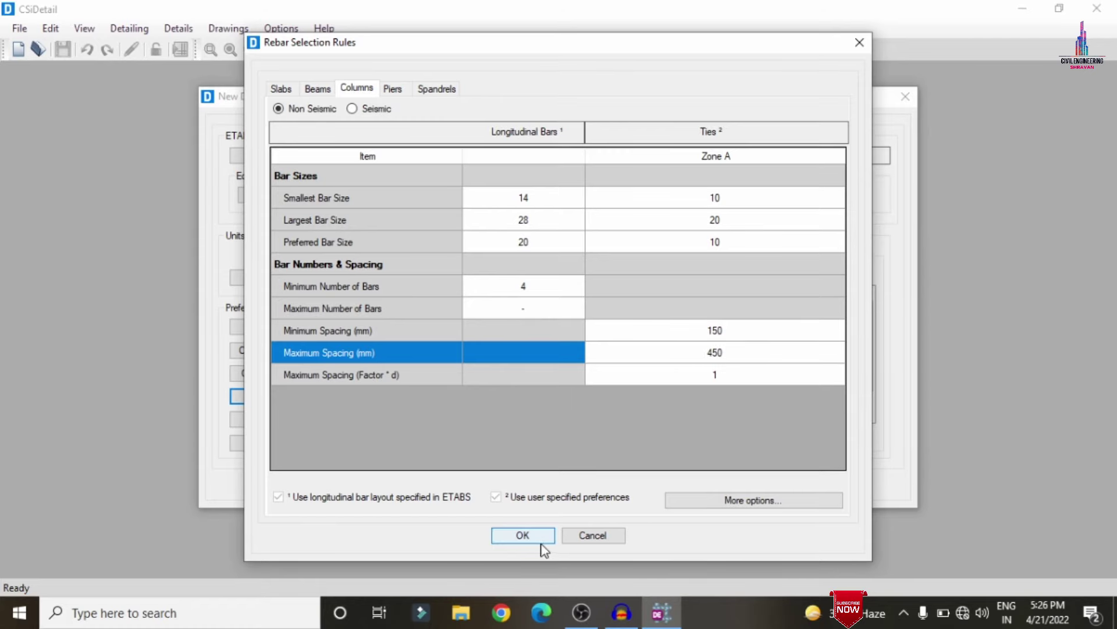
Accept the rebar selection rules and generate the detailing for all components on all floors.
{"action": "left_click", "coordinate": [539, 538]}
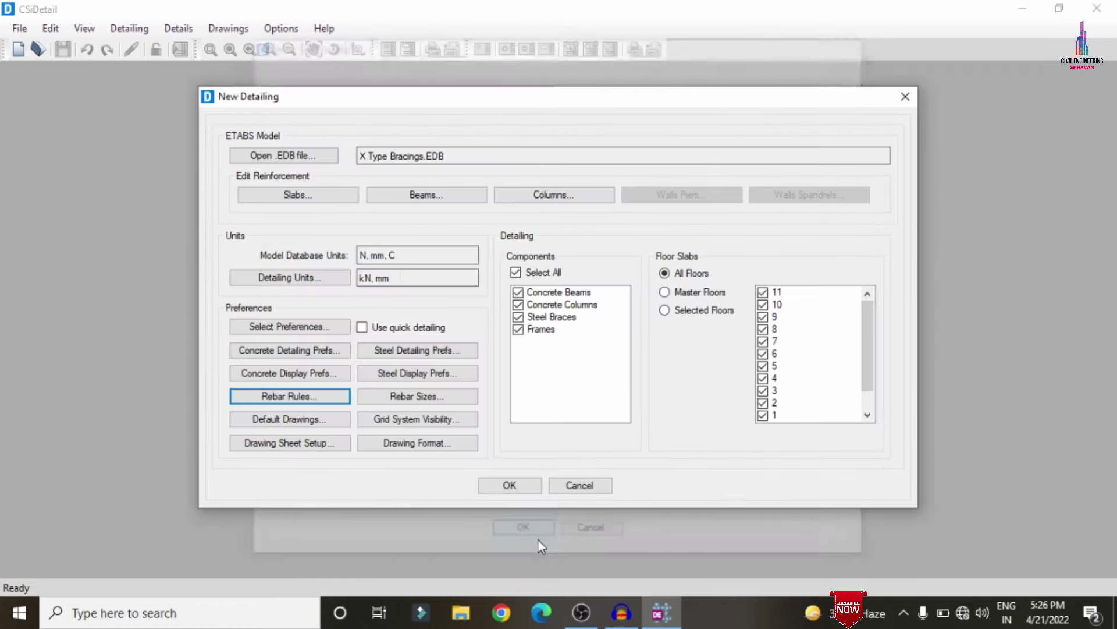
{"action": "left_click", "coordinate": [506, 485]}
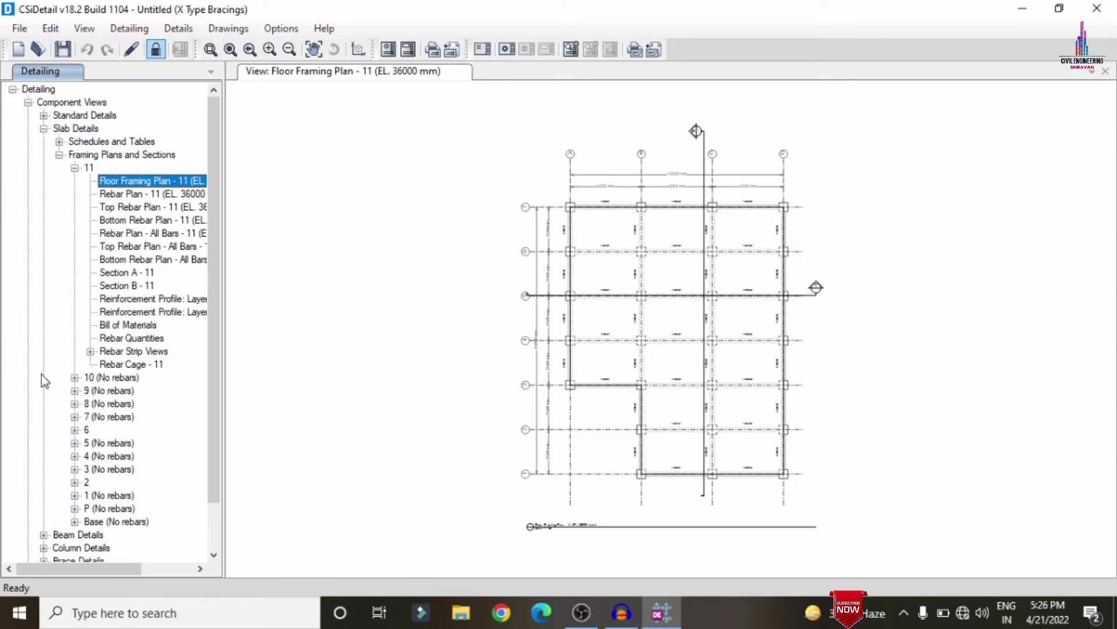
Review the floor 11 slab's rebar plans, including the top, bottom and all-bars plans, plus its bill of materials and rebar quantities.
{"action": "left_click", "coordinate": [156, 195]}
{"action": "left_click", "coordinate": [144, 206]}
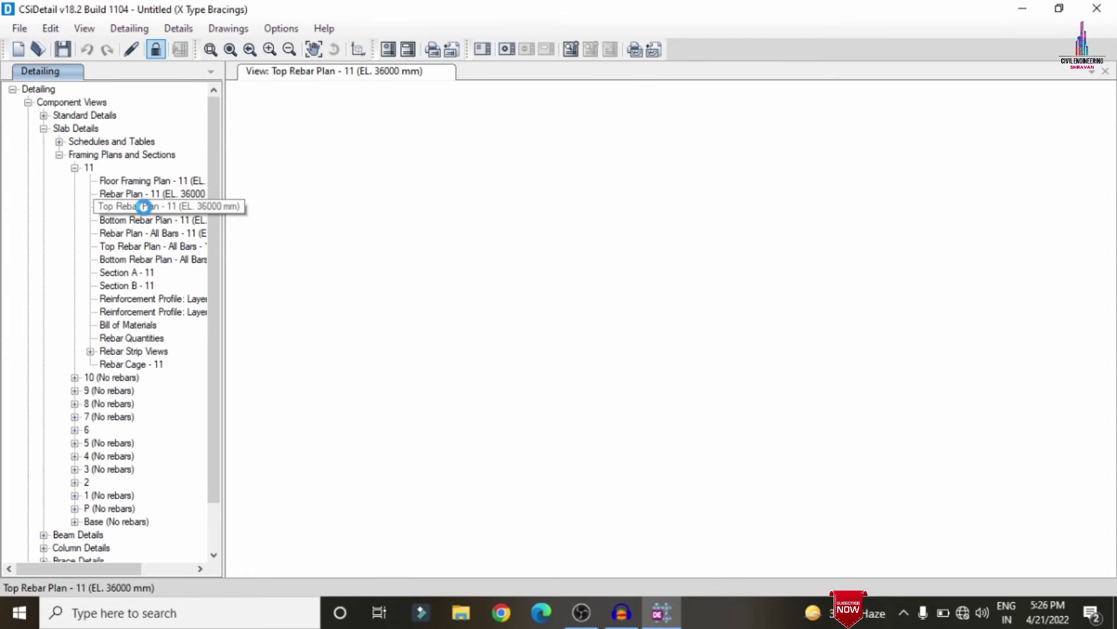
{"action": "left_click", "coordinate": [162, 219]}
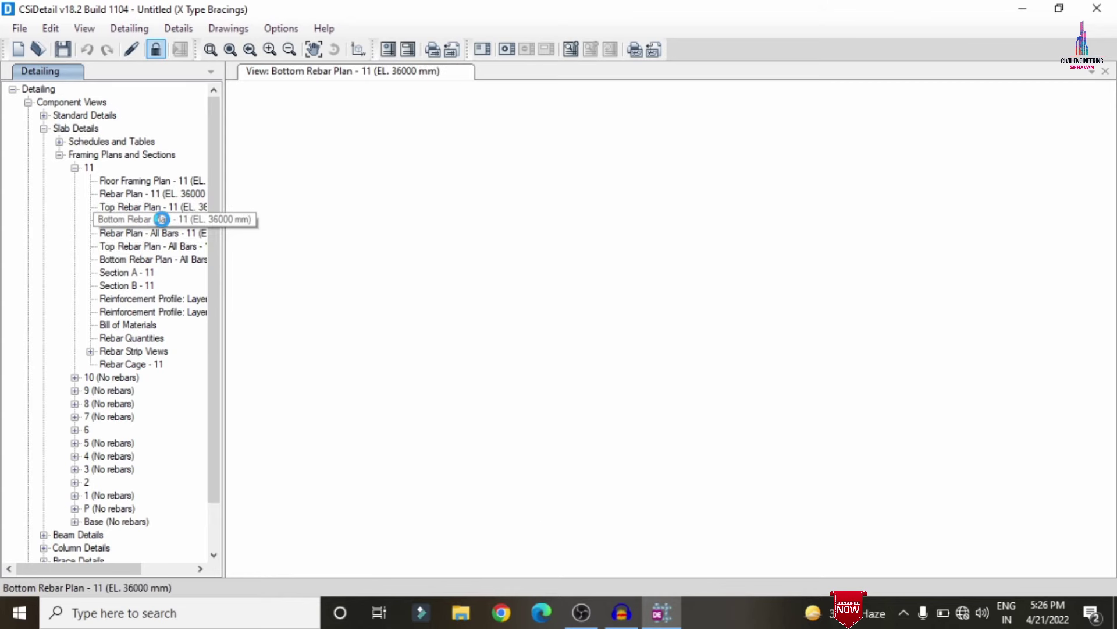
{"action": "left_click", "coordinate": [145, 232]}
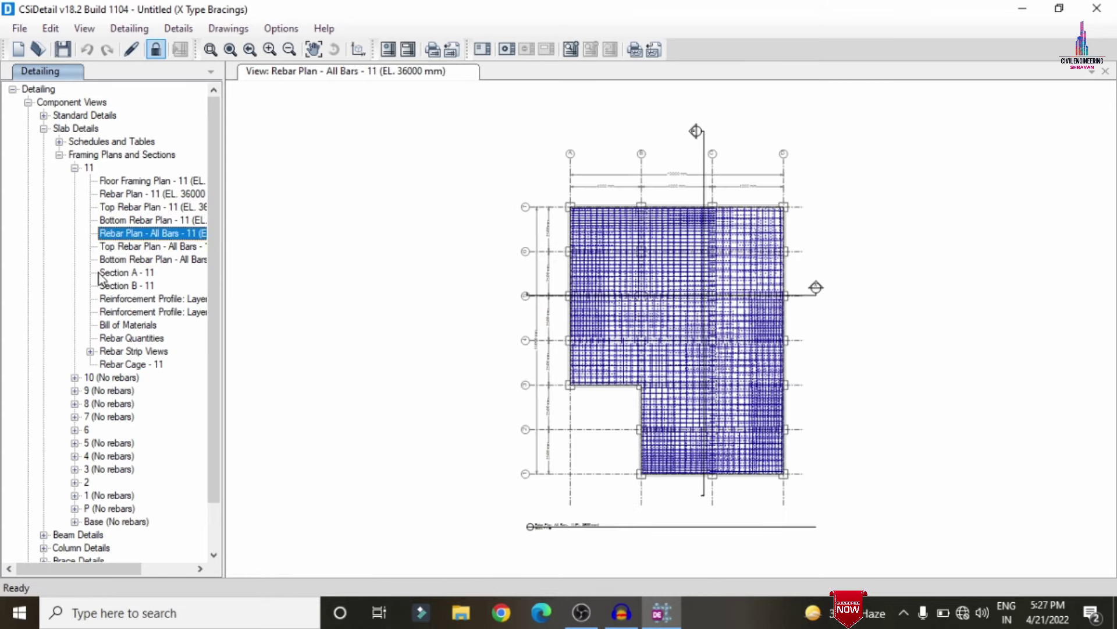
{"action": "left_click", "coordinate": [116, 326]}
{"action": "left_click", "coordinate": [123, 339]}
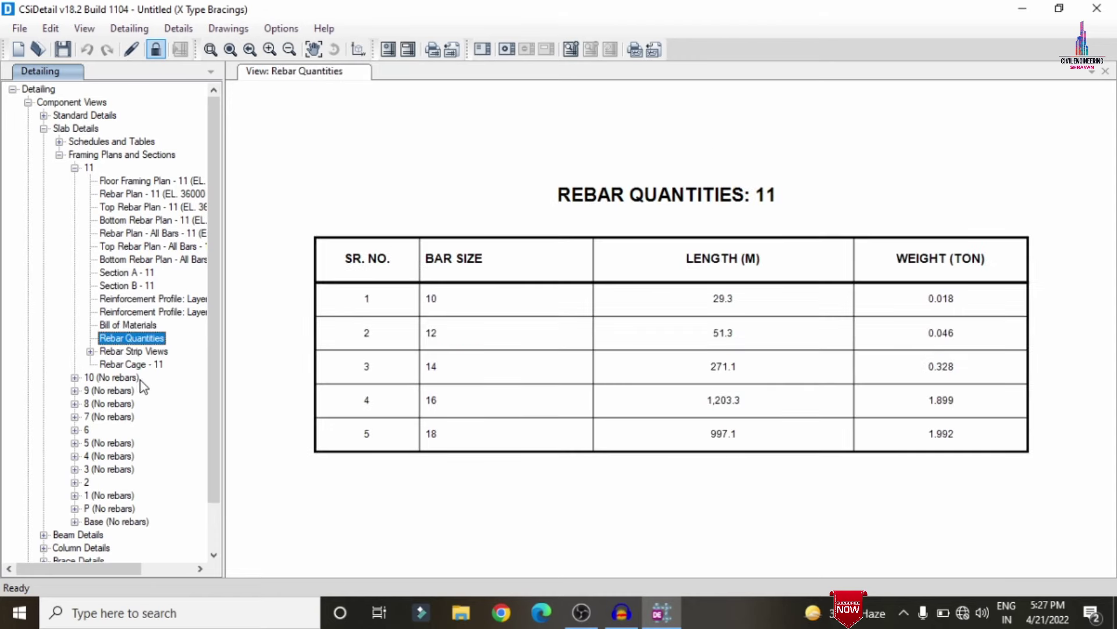
Inspect the floor 11 slab's rebar cage in 3D and list the detail views of the floor 6 slab.
{"action": "left_click", "coordinate": [136, 364]}
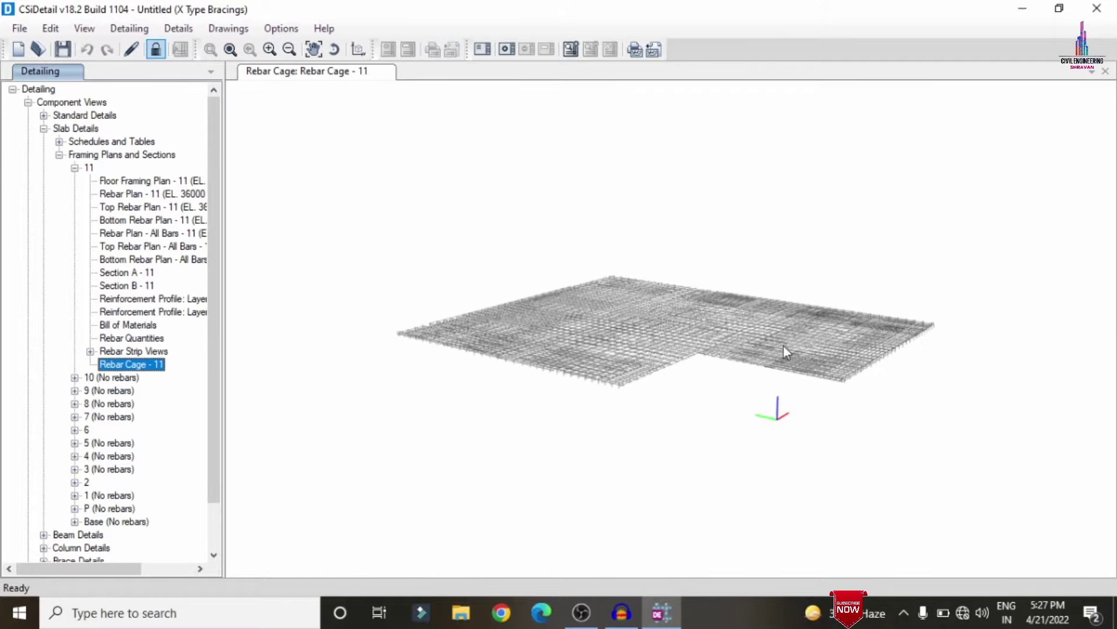
{"action": "left_click_drag", "start_coordinate": [784, 345], "coordinate": [735, 414]}
{"action": "scroll", "coordinate": [718, 453], "scroll_direction": "up", "scroll_amount": 3}
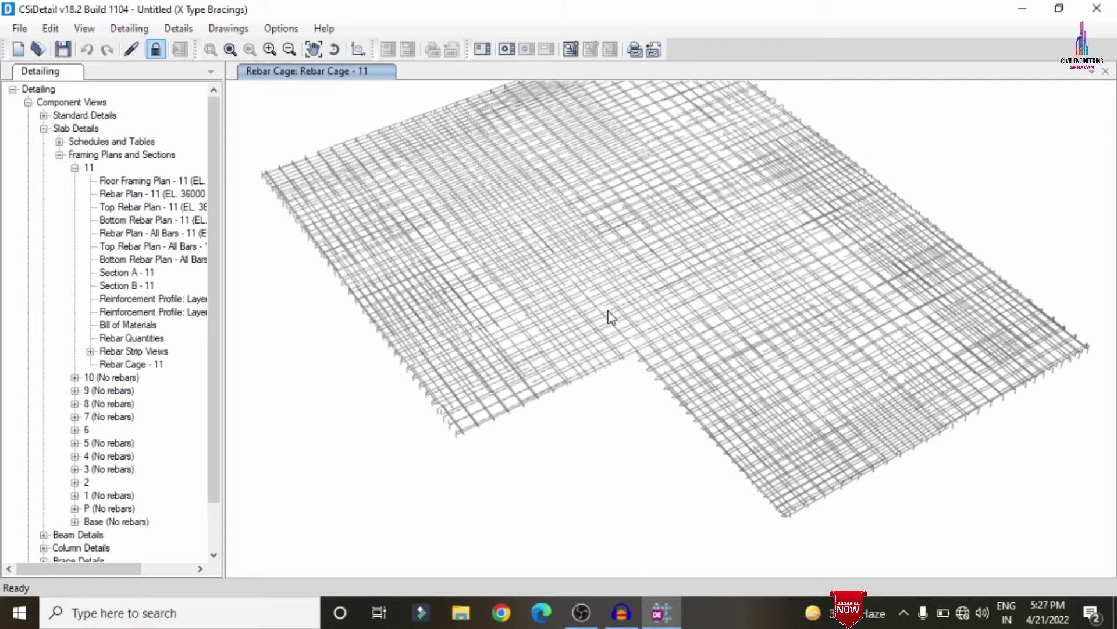
{"action": "scroll", "coordinate": [609, 316], "scroll_direction": "up", "scroll_amount": 2}
{"action": "scroll", "coordinate": [614, 374], "scroll_direction": "down", "scroll_amount": 3}
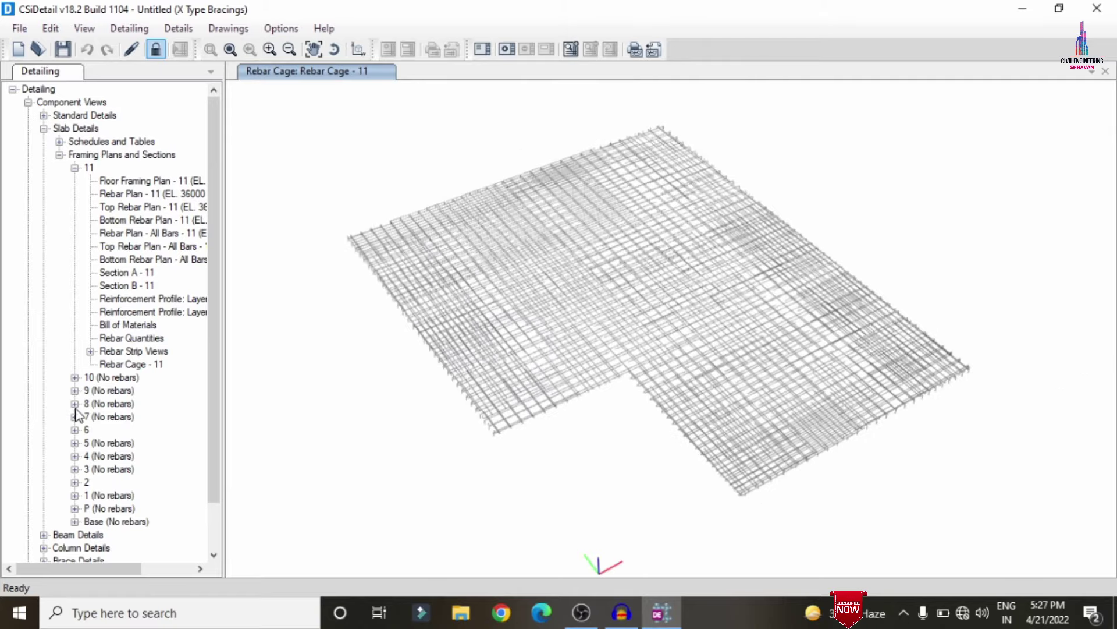
{"action": "left_click", "coordinate": [75, 430]}
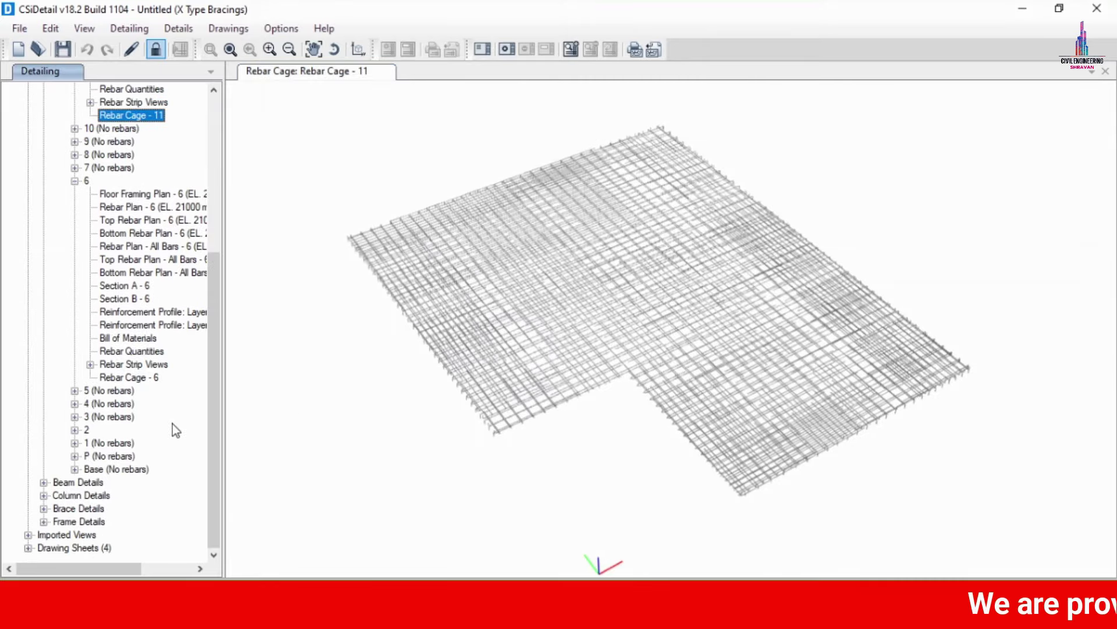
Examine reinforcement sections A and B of concrete beam 12B4 on floor 11.
{"action": "left_click", "coordinate": [44, 482]}
{"action": "left_click", "coordinate": [58, 495]}
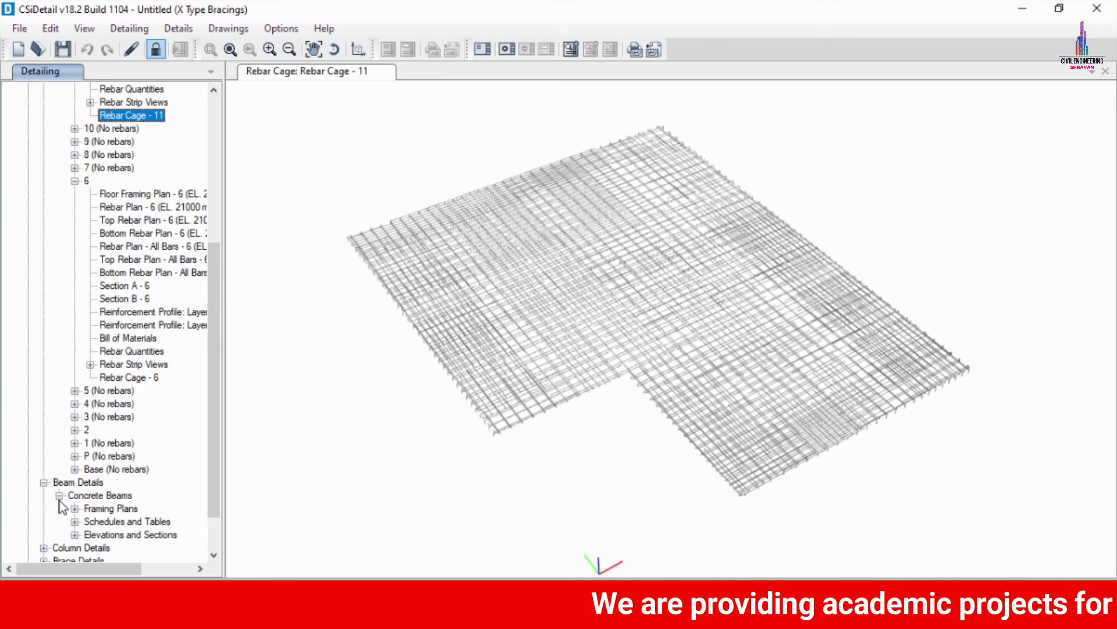
{"action": "left_click", "coordinate": [75, 534]}
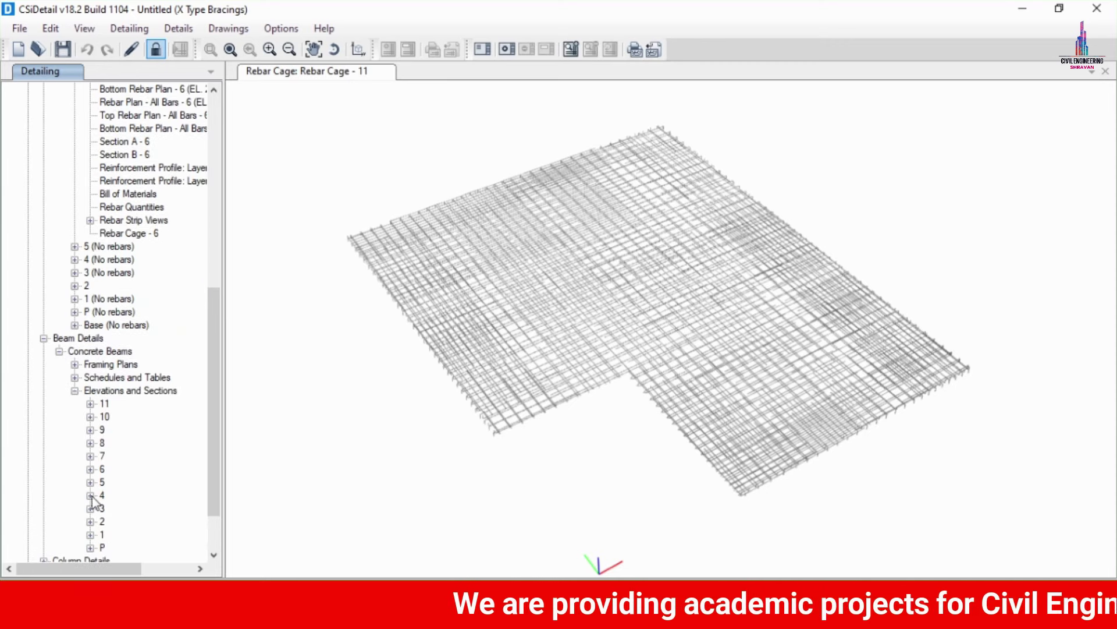
{"action": "left_click", "coordinate": [90, 403]}
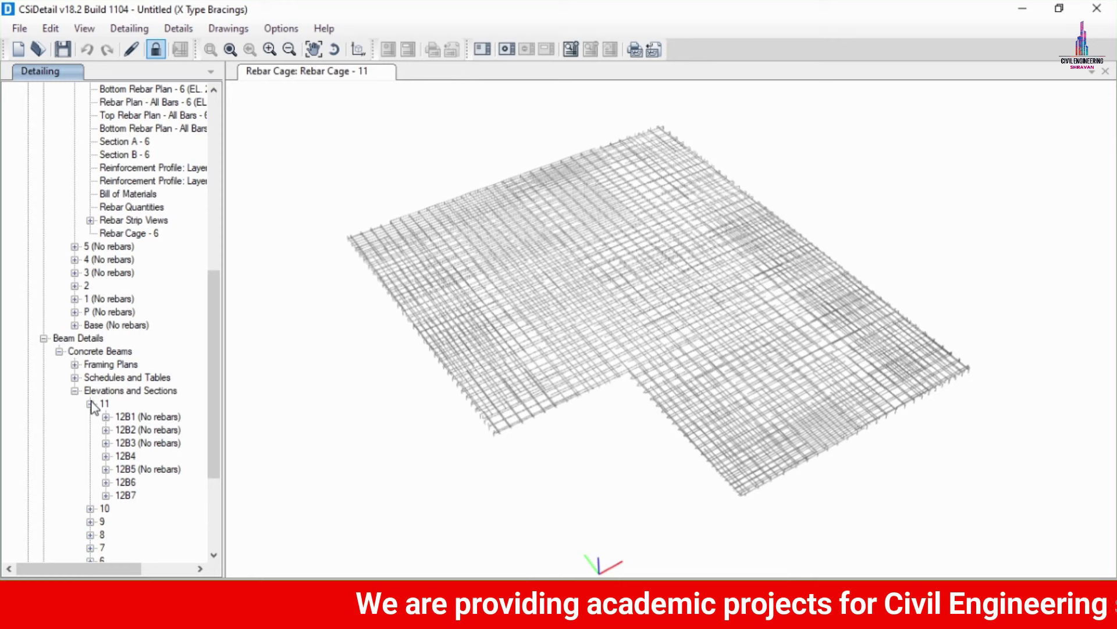
{"action": "left_click", "coordinate": [106, 456]}
{"action": "left_click", "coordinate": [172, 483]}
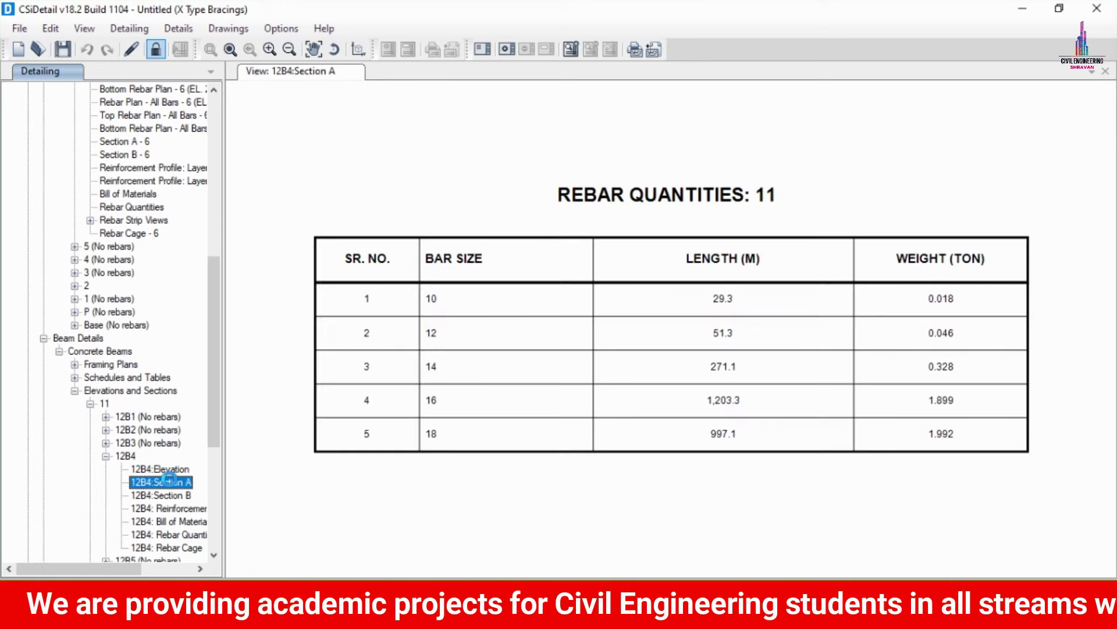
{"action": "scroll", "coordinate": [777, 303], "scroll_direction": "up", "scroll_amount": 2}
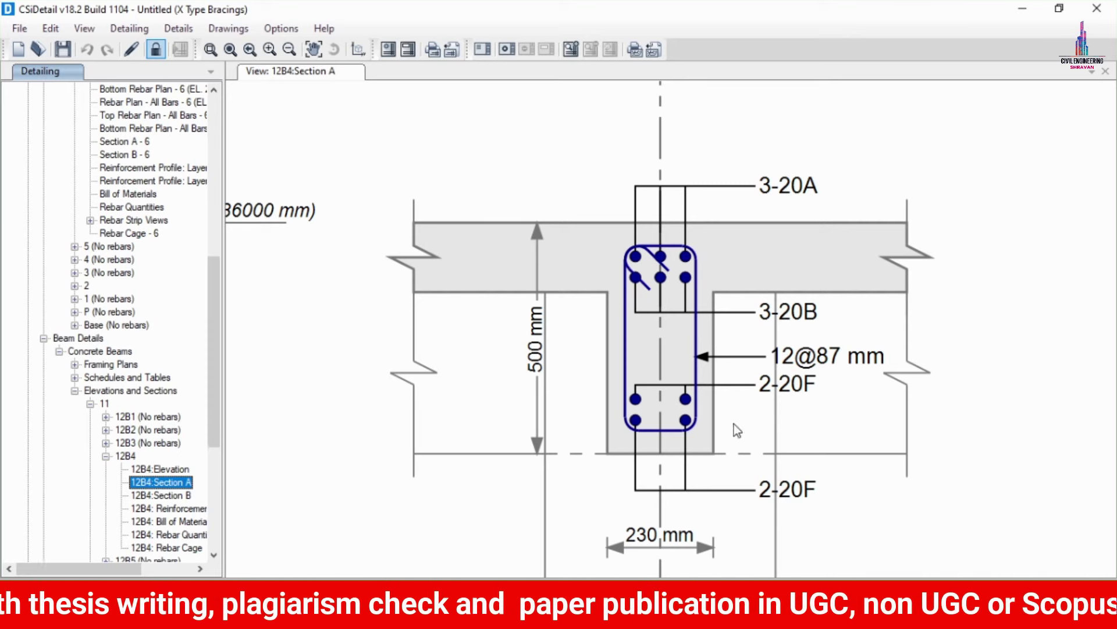
{"action": "left_click", "coordinate": [172, 496]}
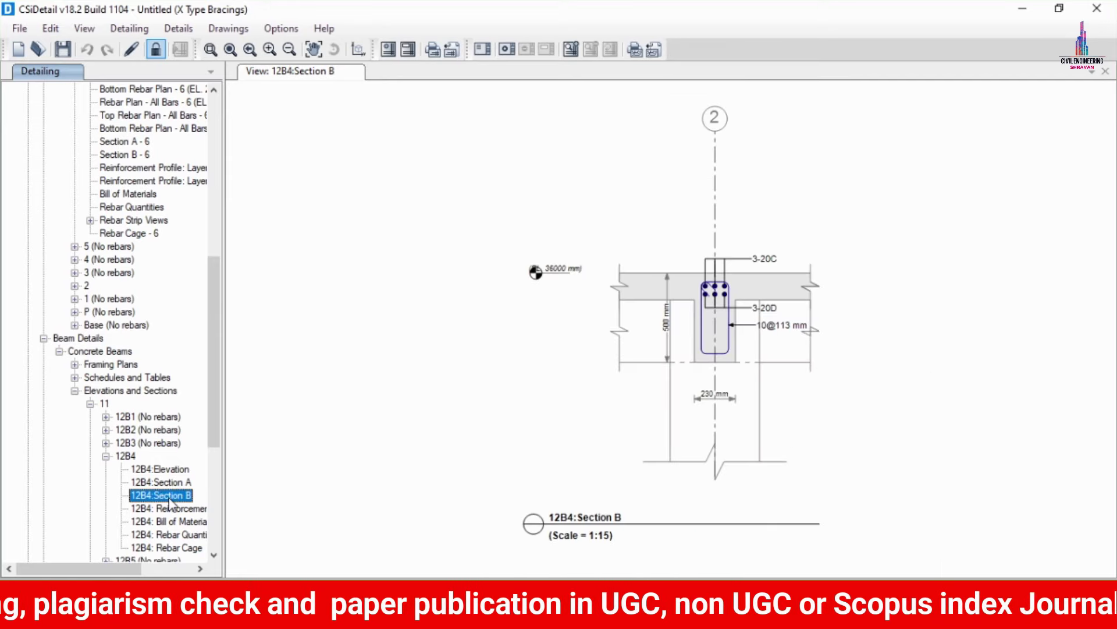
Check which concrete beams have rebar details on floors 7, 5, 3, 2, 1 and P.
{"action": "scroll", "coordinate": [219, 429], "scroll_direction": "down", "scroll_amount": 6}
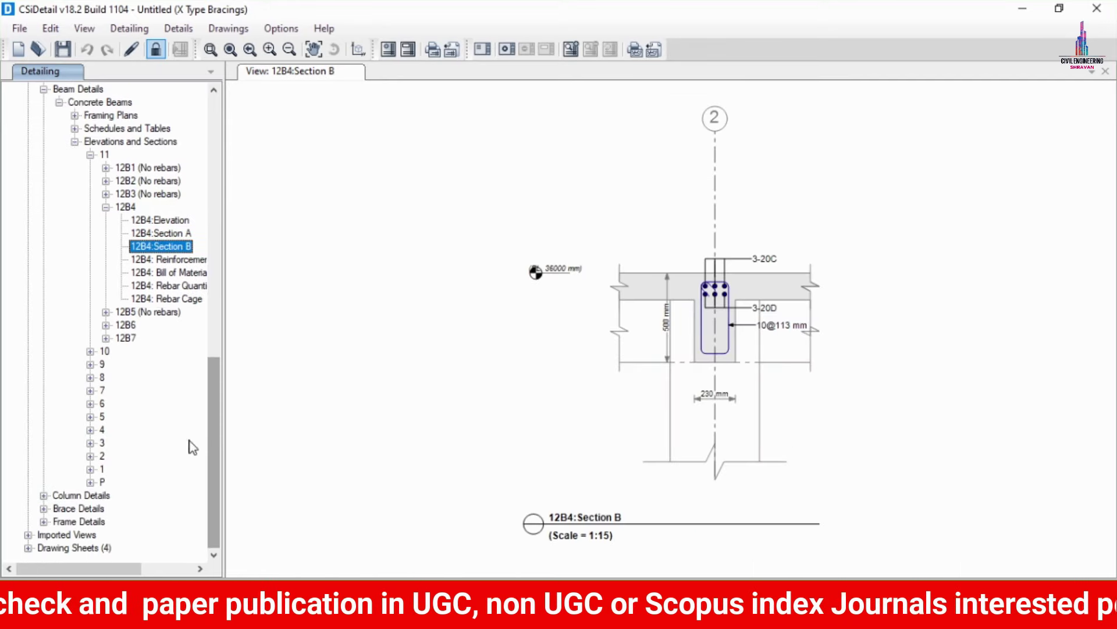
{"action": "left_click", "coordinate": [91, 391]}
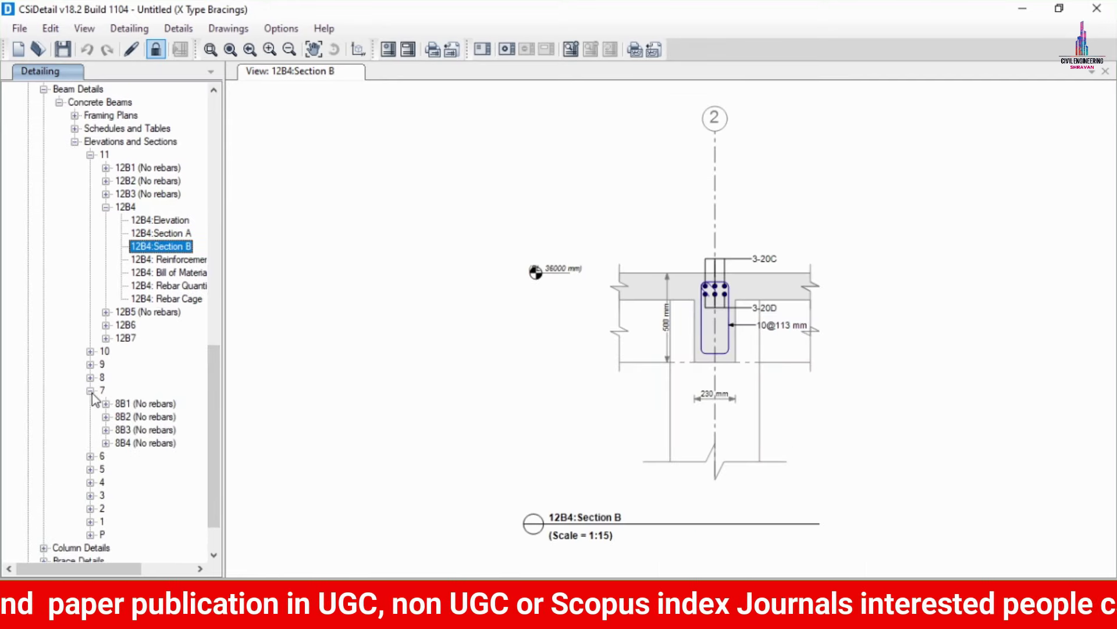
{"action": "left_click", "coordinate": [91, 470]}
{"action": "left_click", "coordinate": [90, 547]}
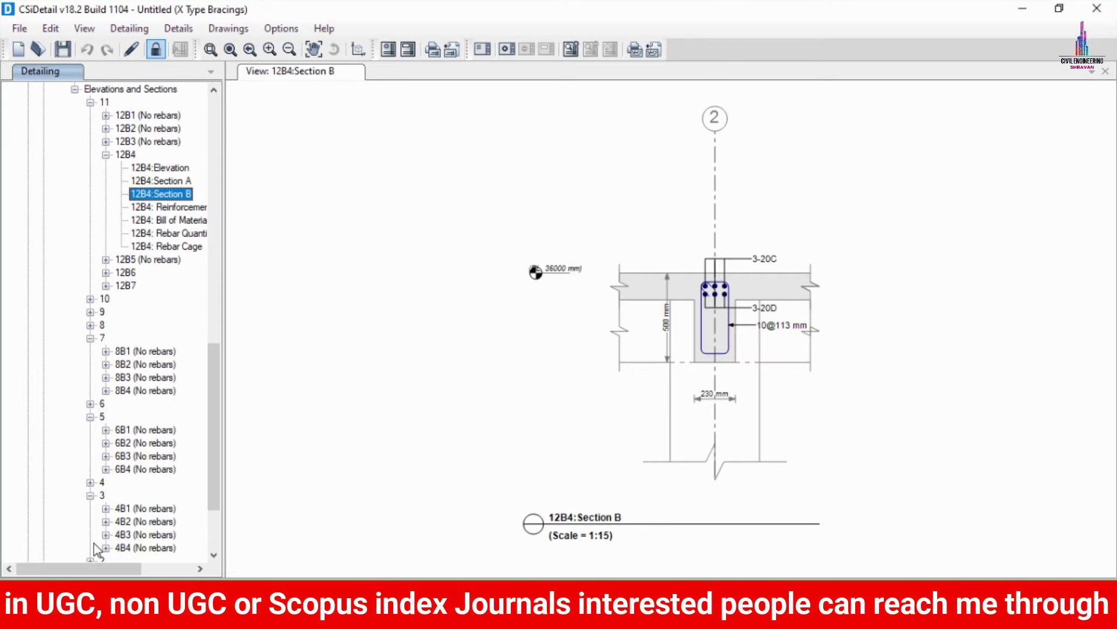
{"action": "scroll", "coordinate": [87, 524], "scroll_direction": "down", "scroll_amount": 3}
{"action": "left_click", "coordinate": [90, 481]}
{"action": "left_click", "coordinate": [90, 469]}
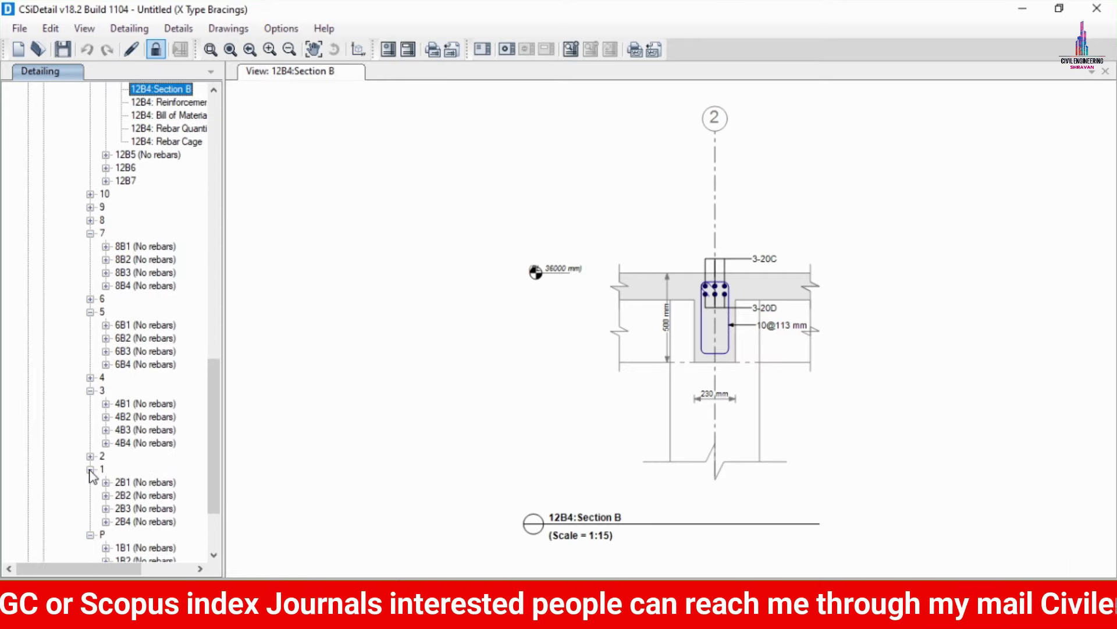
{"action": "scroll", "coordinate": [94, 436], "scroll_direction": "up", "scroll_amount": 12}
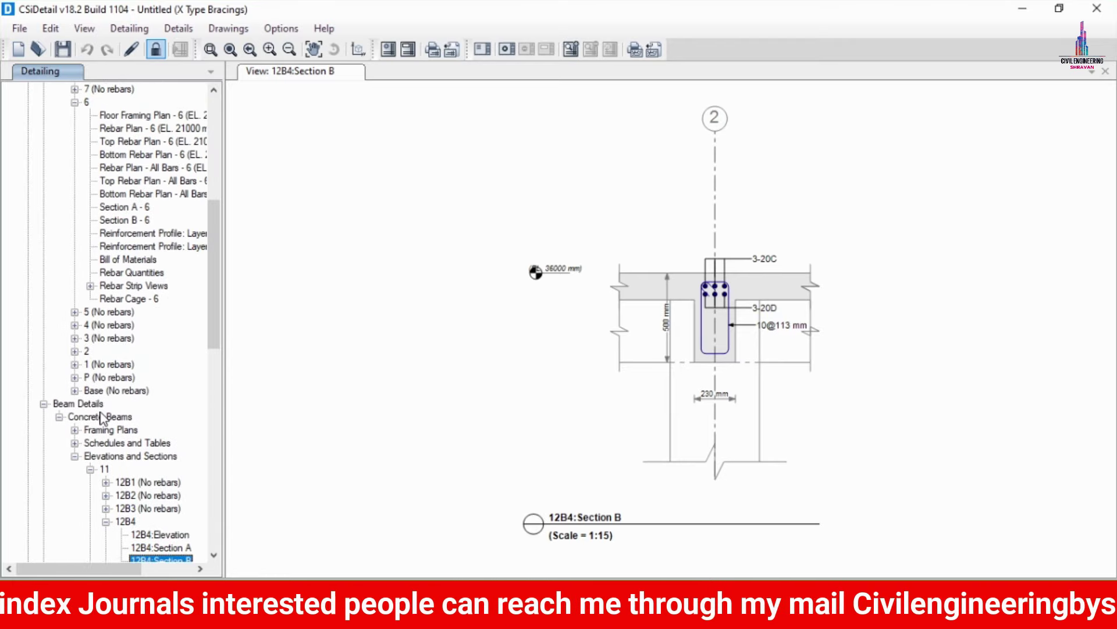
{"action": "scroll", "coordinate": [102, 428], "scroll_direction": "down", "scroll_amount": 8}
{"action": "scroll", "coordinate": [111, 419], "scroll_direction": "down", "scroll_amount": 10}
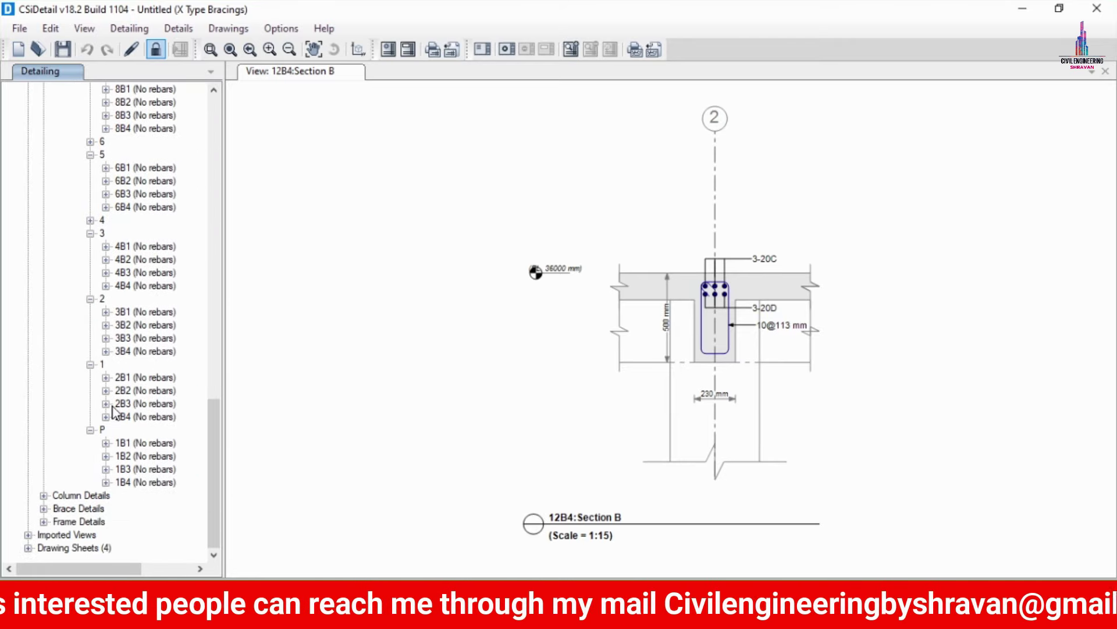
List the concrete column schedules and tables, plus the elevations and sections available for column C17.
{"action": "left_click", "coordinate": [44, 495]}
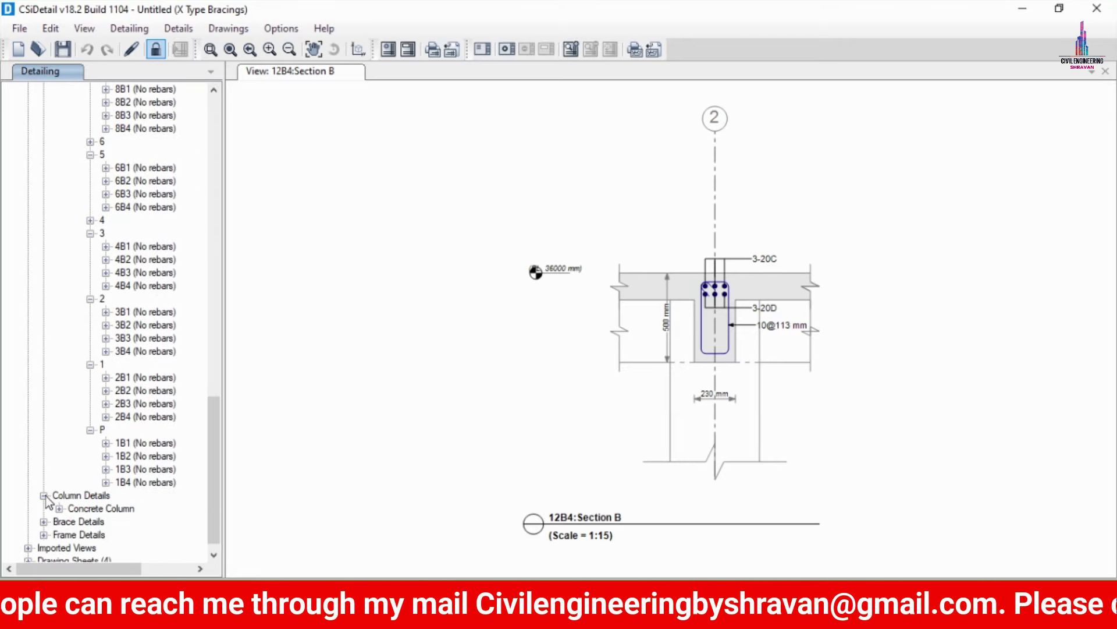
{"action": "left_click", "coordinate": [59, 508]}
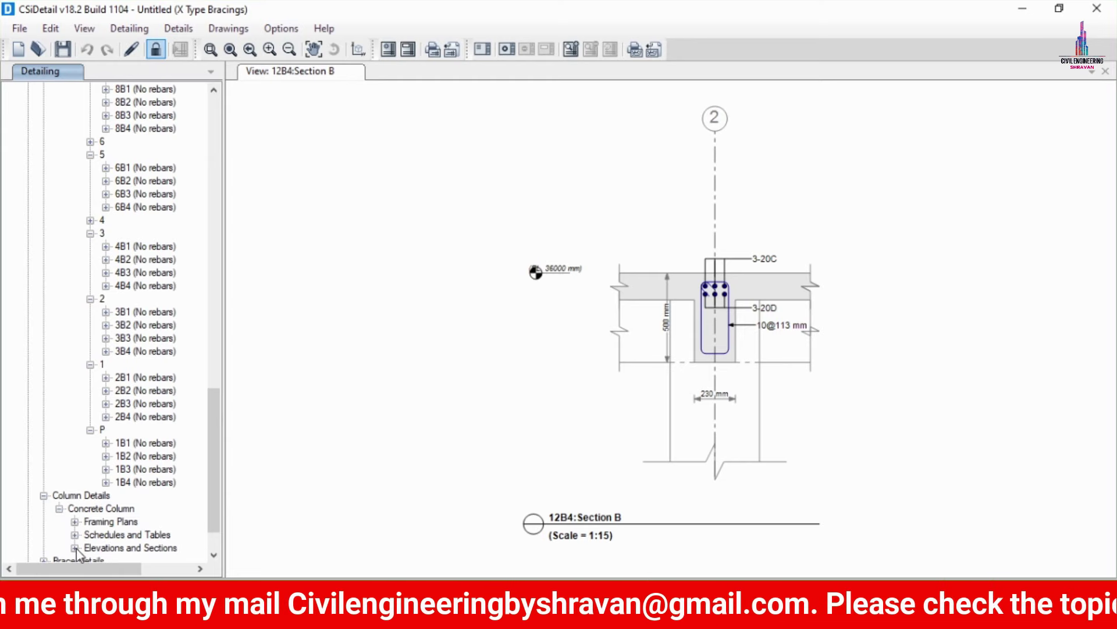
{"action": "left_click", "coordinate": [74, 535]}
{"action": "left_click", "coordinate": [74, 559]}
{"action": "left_click", "coordinate": [74, 531]}
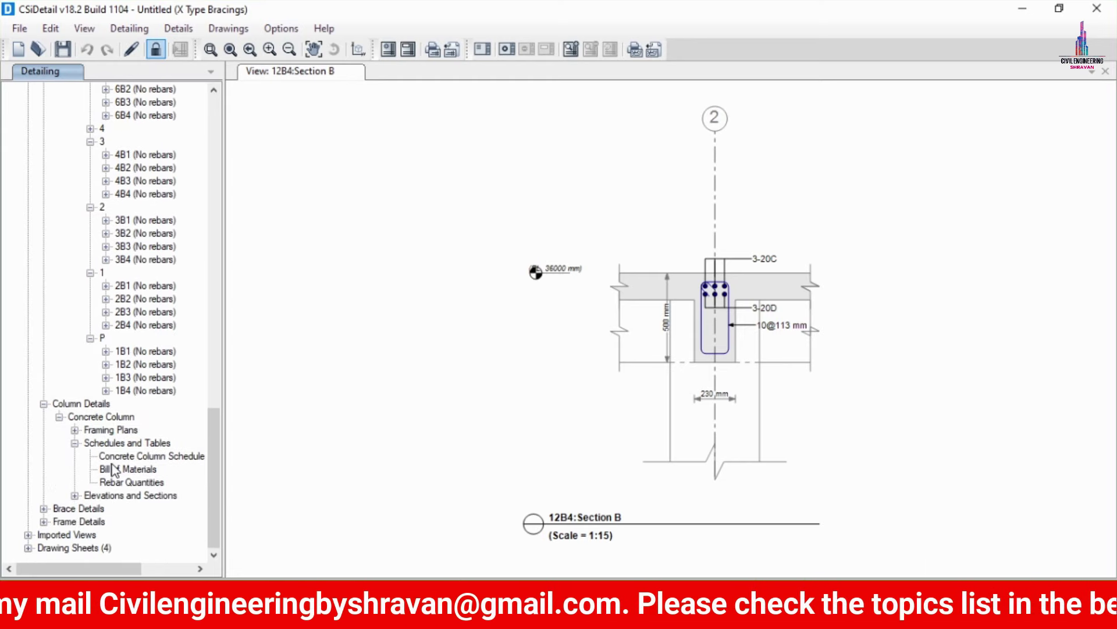
{"action": "left_click", "coordinate": [75, 495]}
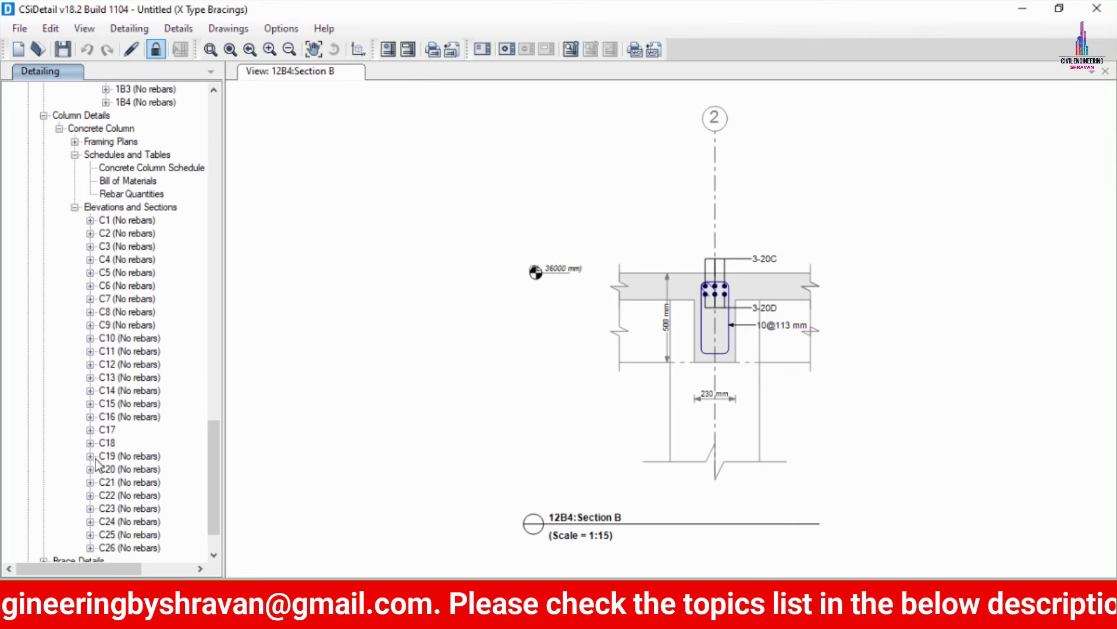
{"action": "left_click", "coordinate": [90, 430]}
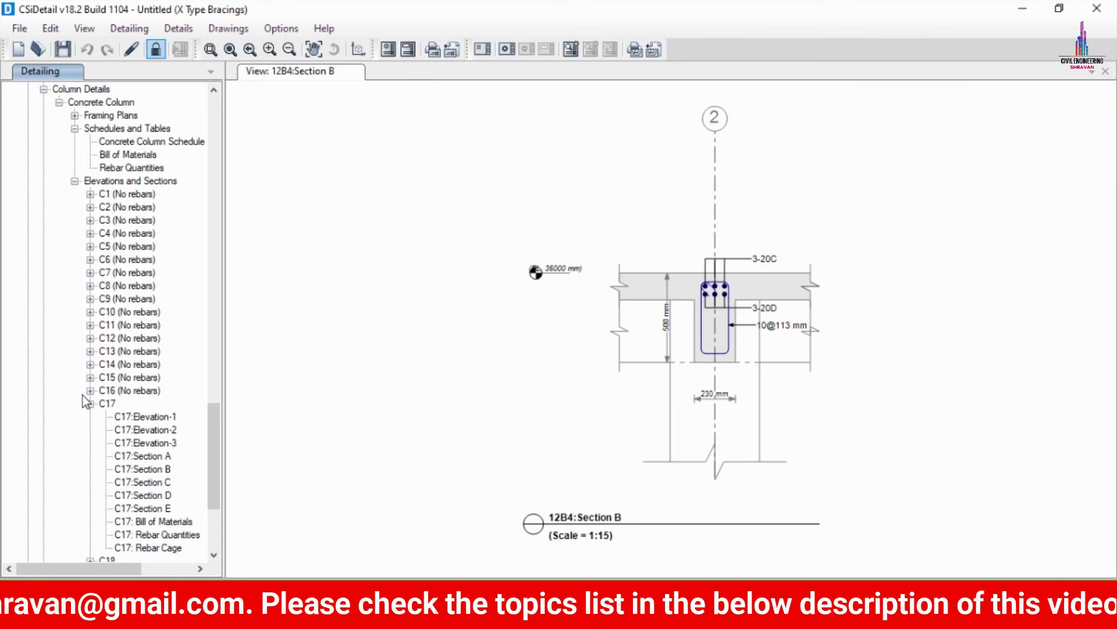
Examine reinforcement sections A through E of concrete column C17.
{"action": "left_click", "coordinate": [146, 457]}
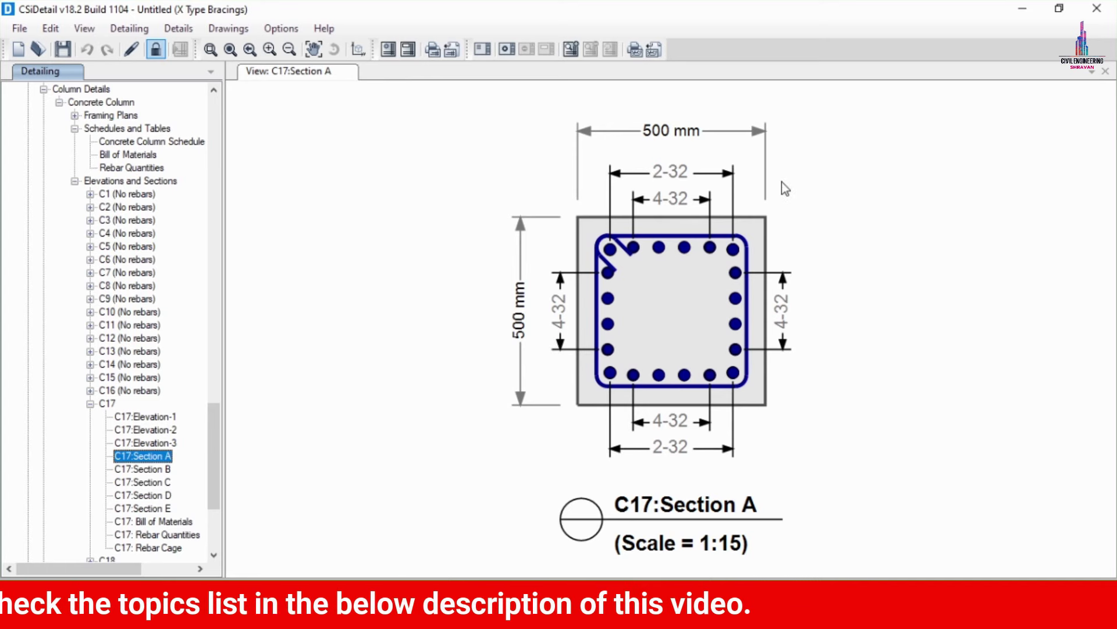
{"action": "left_click", "coordinate": [156, 469]}
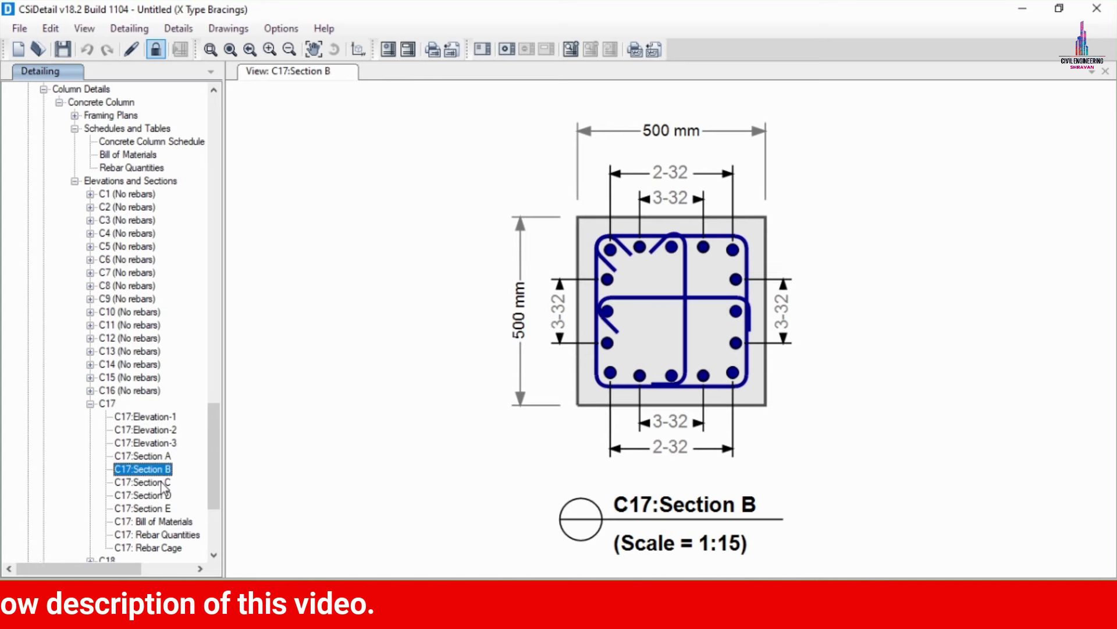
{"action": "left_click", "coordinate": [160, 483]}
{"action": "left_click", "coordinate": [171, 496]}
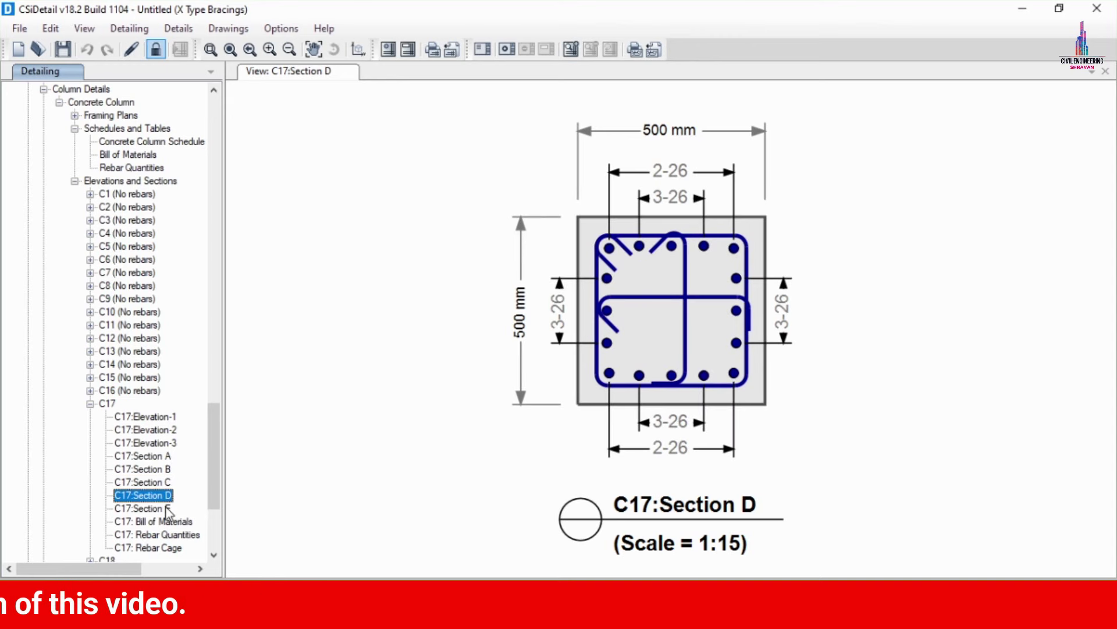
{"action": "left_click", "coordinate": [168, 509]}
{"action": "scroll", "coordinate": [249, 458], "scroll_direction": "down", "scroll_amount": 2}
{"action": "scroll", "coordinate": [365, 424], "scroll_direction": "up", "scroll_amount": 3}
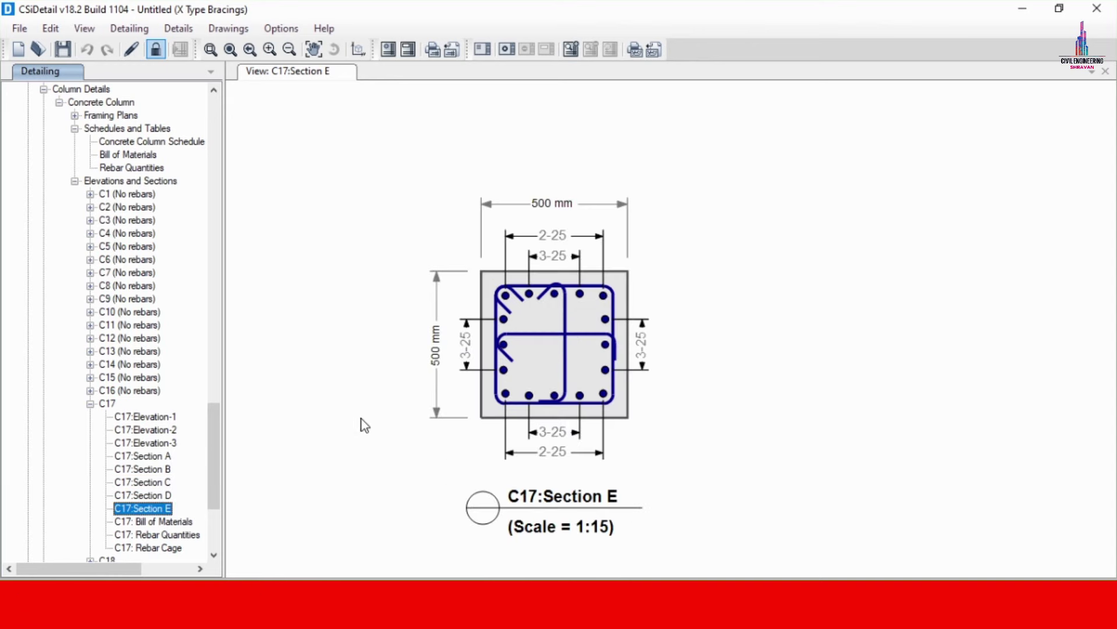
Inspect column C17's rebar cage in 3D, with a close look at the bars and ties at its upper end.
{"action": "left_click", "coordinate": [173, 547]}
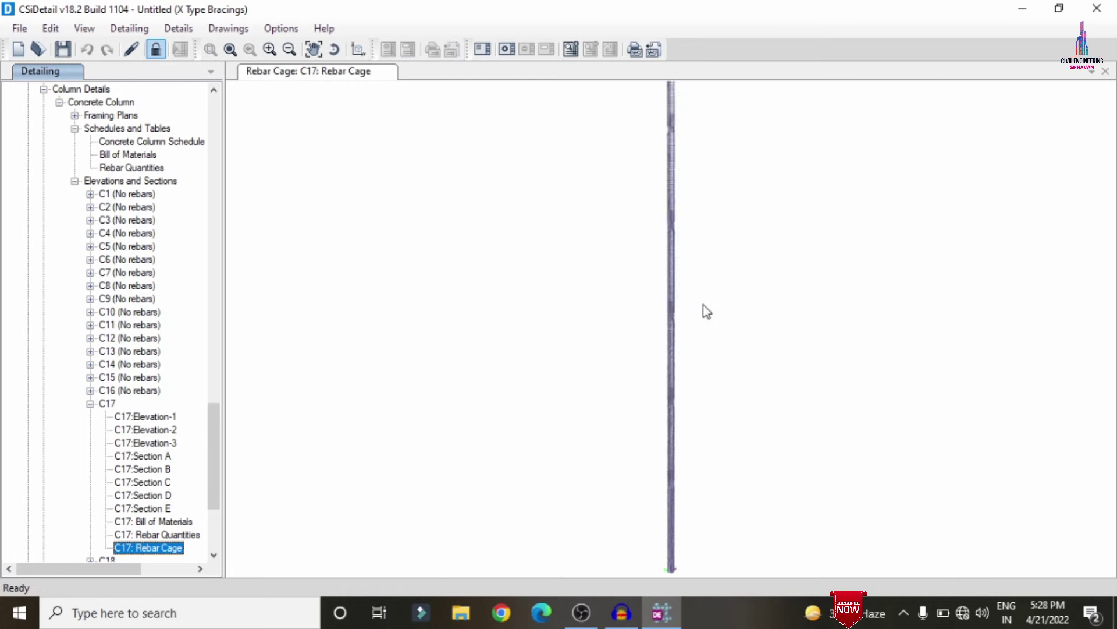
{"action": "mouse_move", "coordinate": [673, 267]}
{"action": "left_mouse_down"}
{"action": "mouse_move", "coordinate": [661, 394]}
{"action": "mouse_move", "coordinate": [661, 245]}
{"action": "mouse_move", "coordinate": [684, 258]}
{"action": "left_mouse_up"}
{"action": "scroll", "coordinate": [685, 263], "scroll_direction": "up", "scroll_amount": 5}
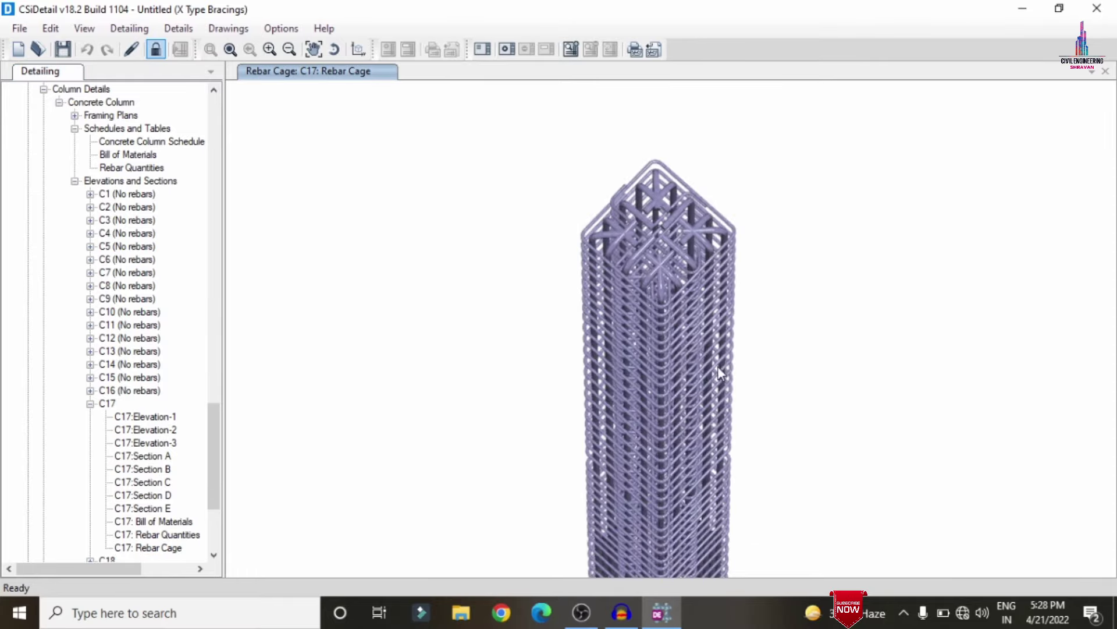
{"action": "left_click_drag", "start_coordinate": [659, 336], "coordinate": [489, 388]}
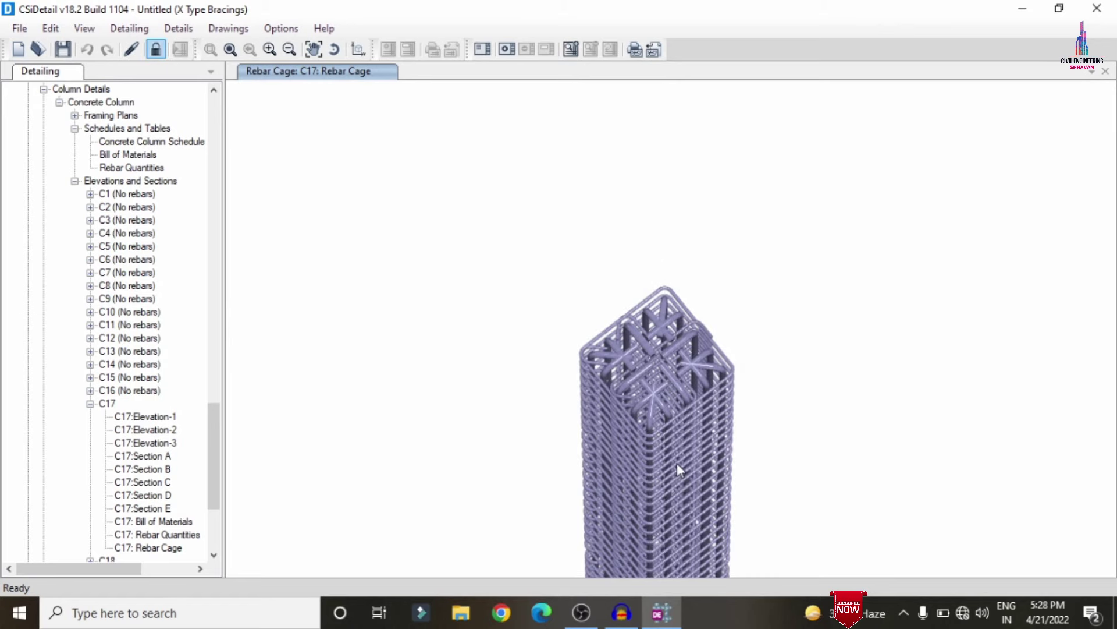
{"action": "scroll", "coordinate": [664, 452], "scroll_direction": "up", "scroll_amount": 6}
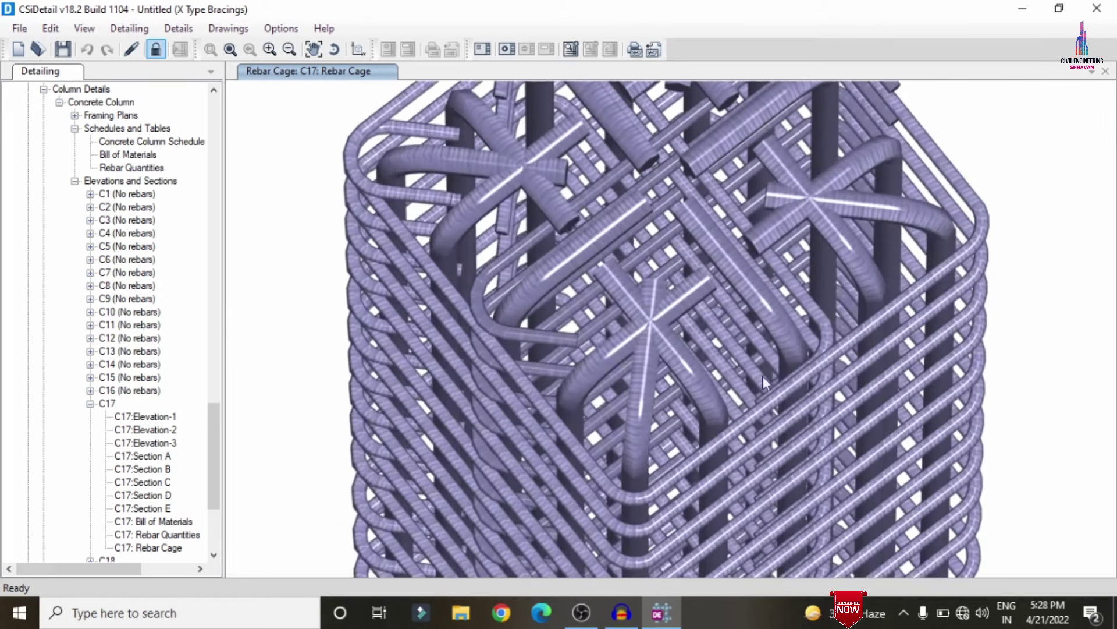
{"action": "scroll", "coordinate": [788, 352], "scroll_direction": "down", "scroll_amount": 8}
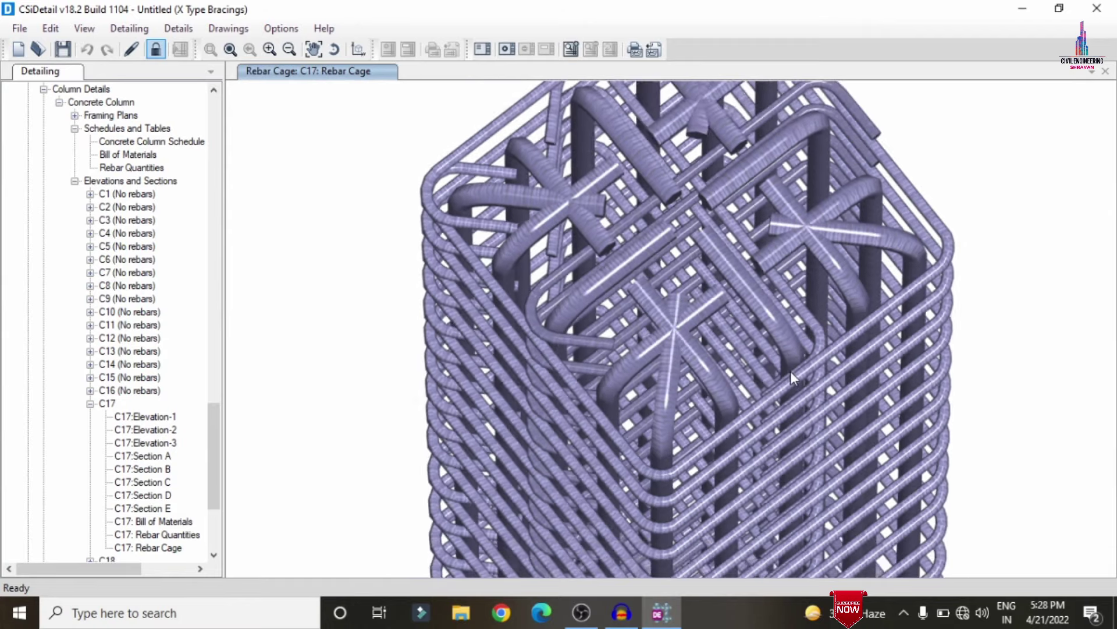